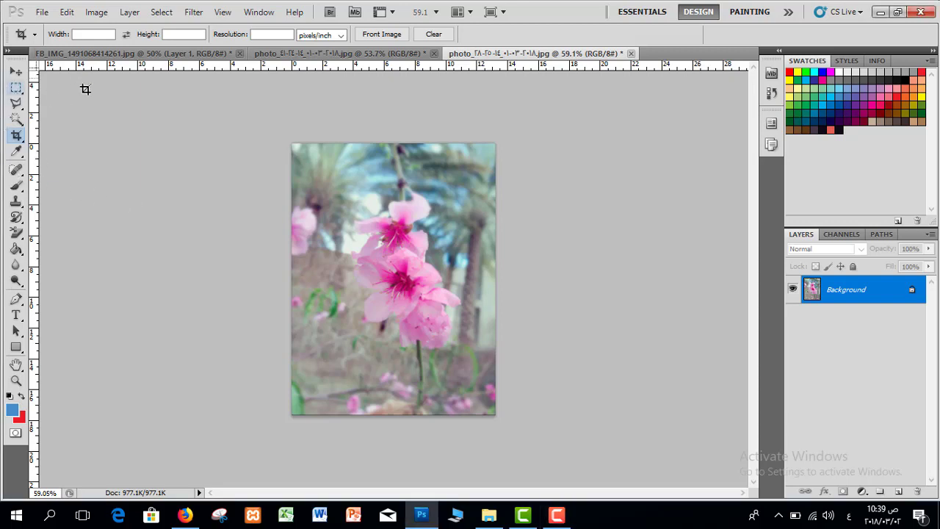
Examine the tool variants grouped under the Marquee, Lasso, Brush and Type tools
click(16, 90)
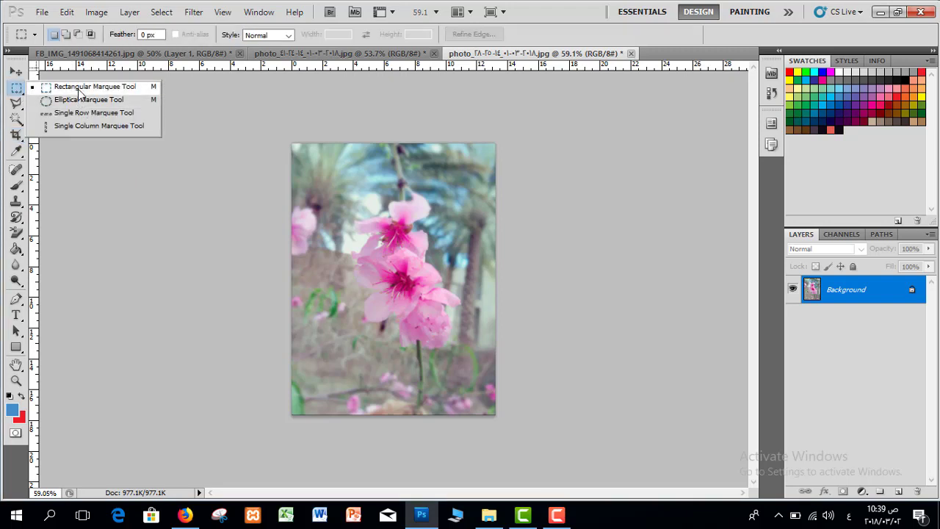
click(13, 105)
mouse_move(12, 107)
mouse_down()
mouse_move(44, 102)
mouse_move(86, 119)
mouse_up()
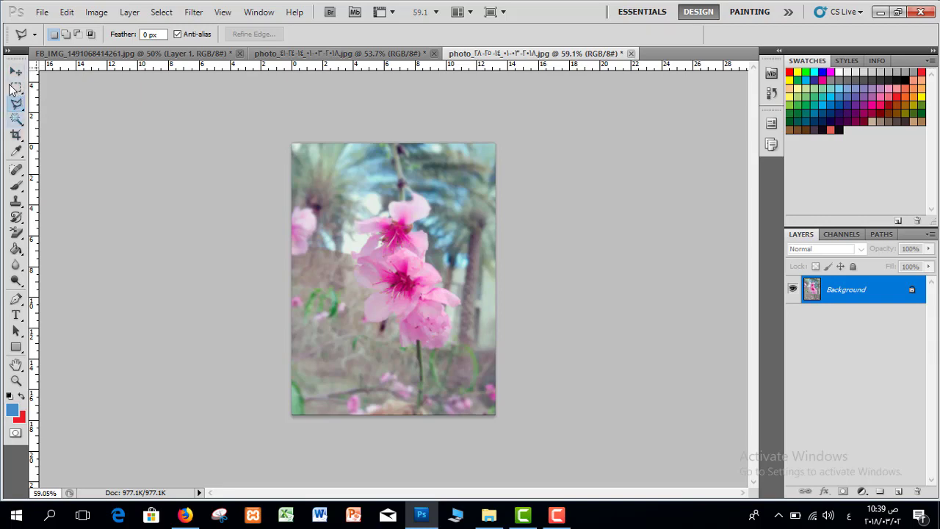
click(18, 188)
drag(18, 188, 17, 188)
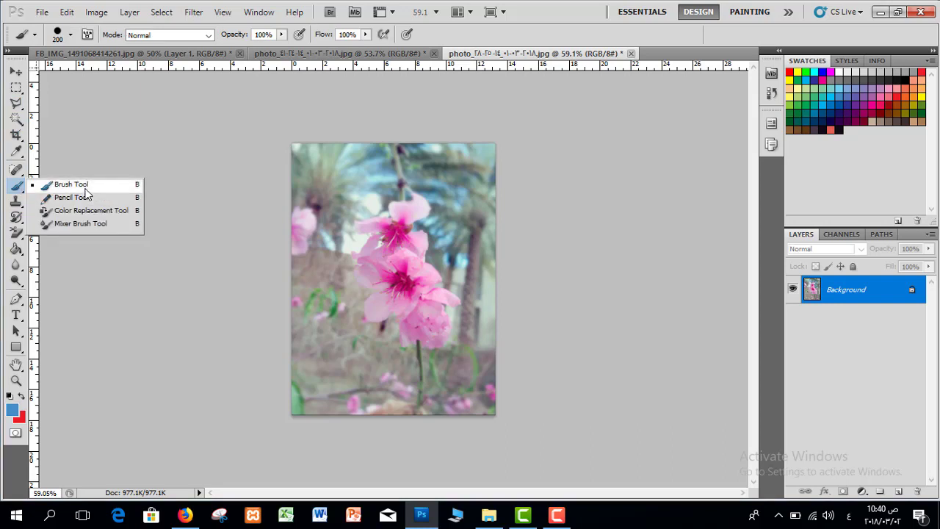
click(87, 188)
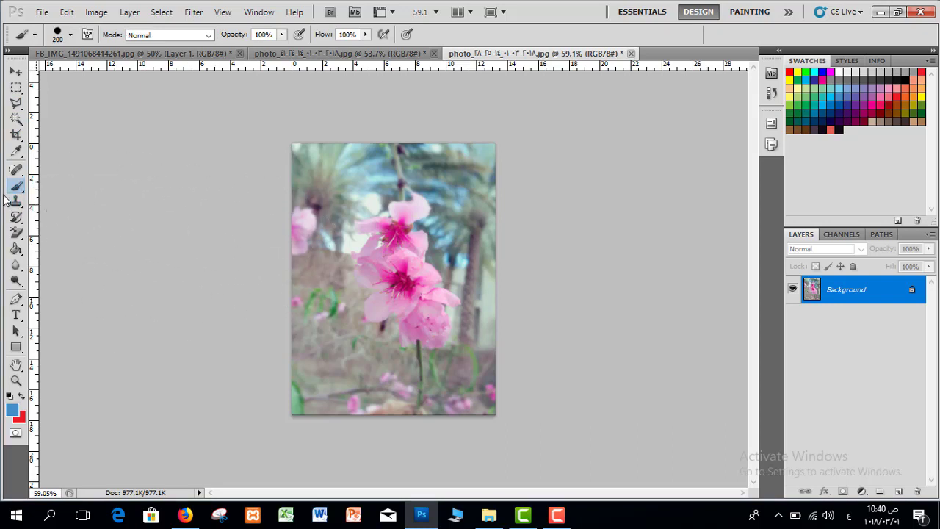
drag(16, 314, 76, 317)
click(88, 317)
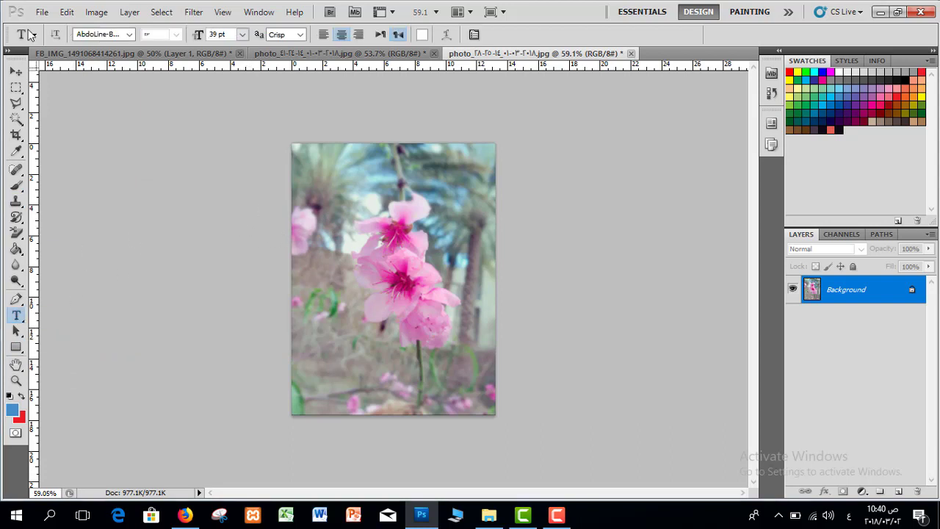
Open the settings for a new document and reposition the dialog over the workspace
click(41, 12)
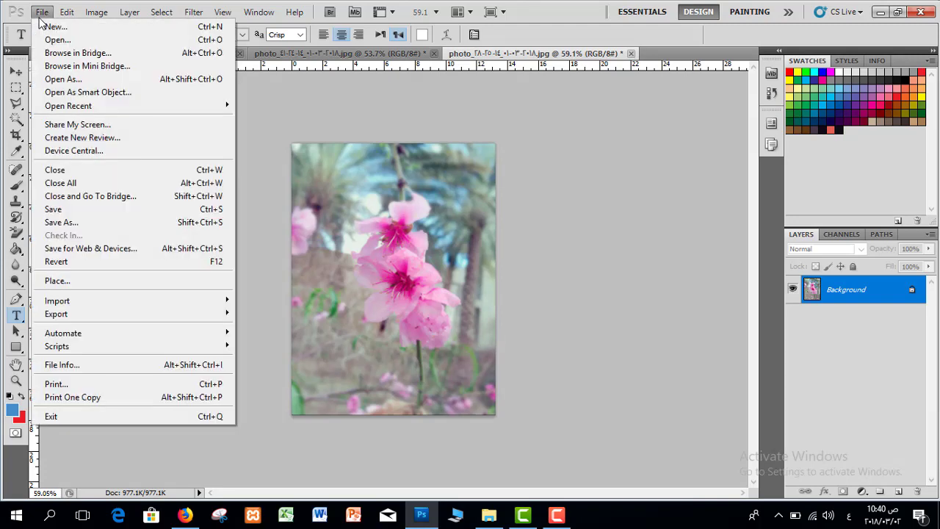
click(56, 27)
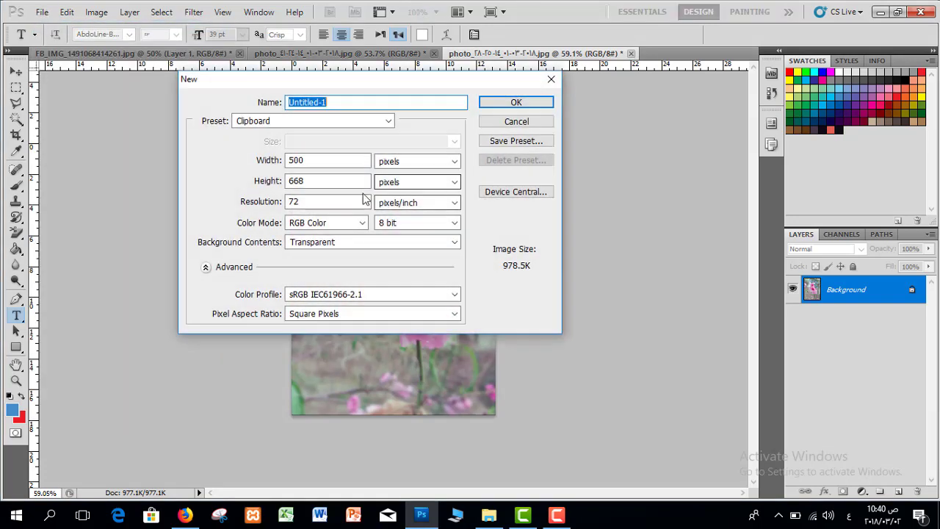
drag(342, 89, 357, 119)
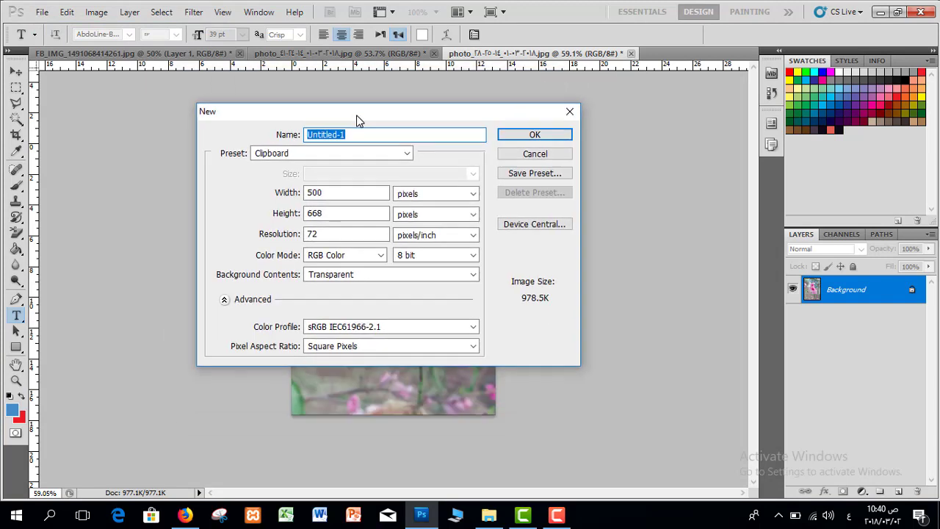
Examine the new document's width and height fields, available measurement units, resolution and color mode options
double_click(316, 194)
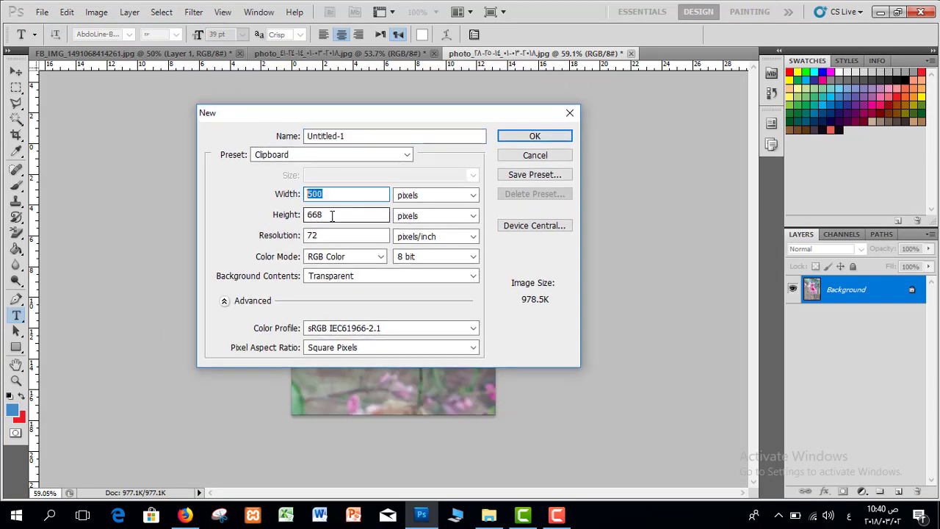
double_click(331, 213)
click(419, 196)
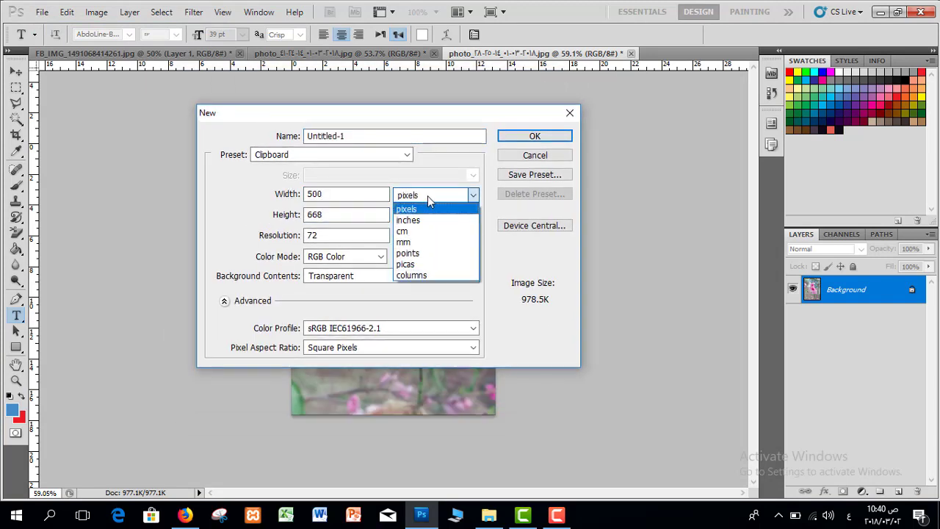
click(427, 196)
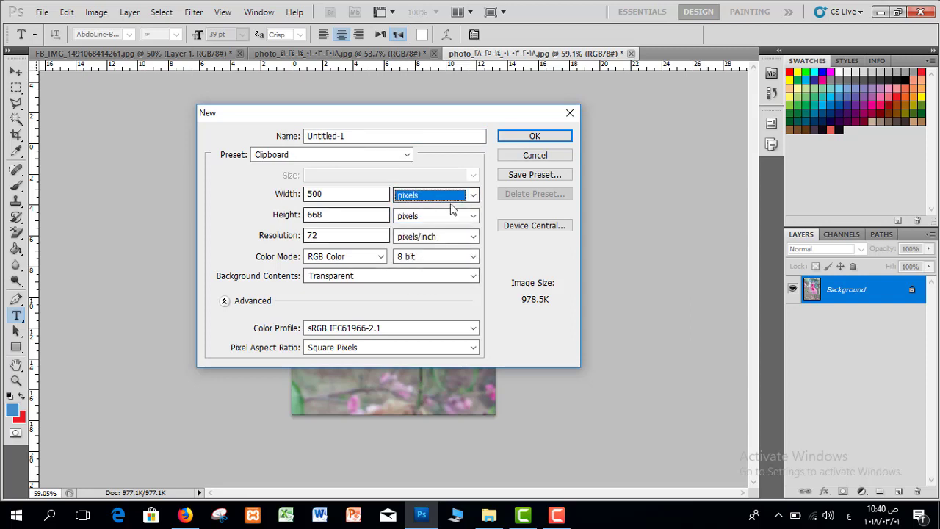
drag(313, 119, 312, 105)
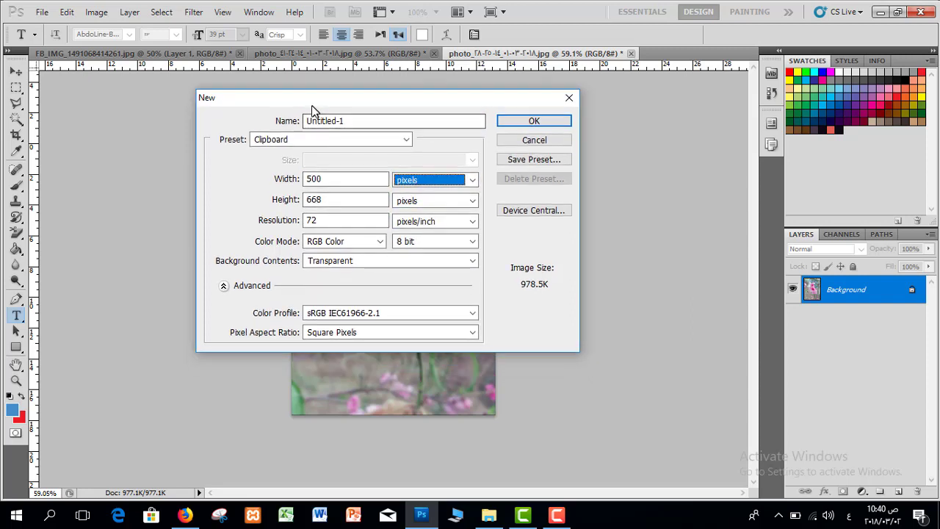
click(473, 180)
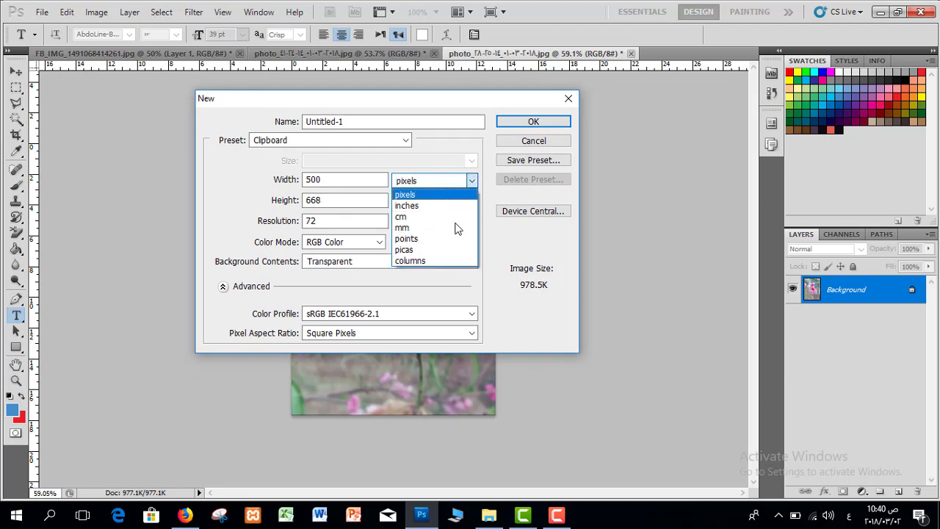
click(413, 99)
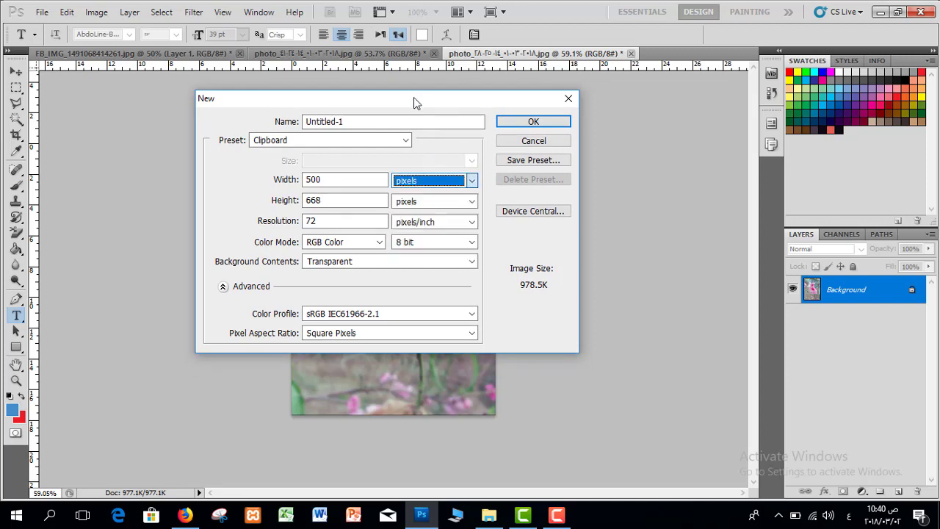
click(433, 180)
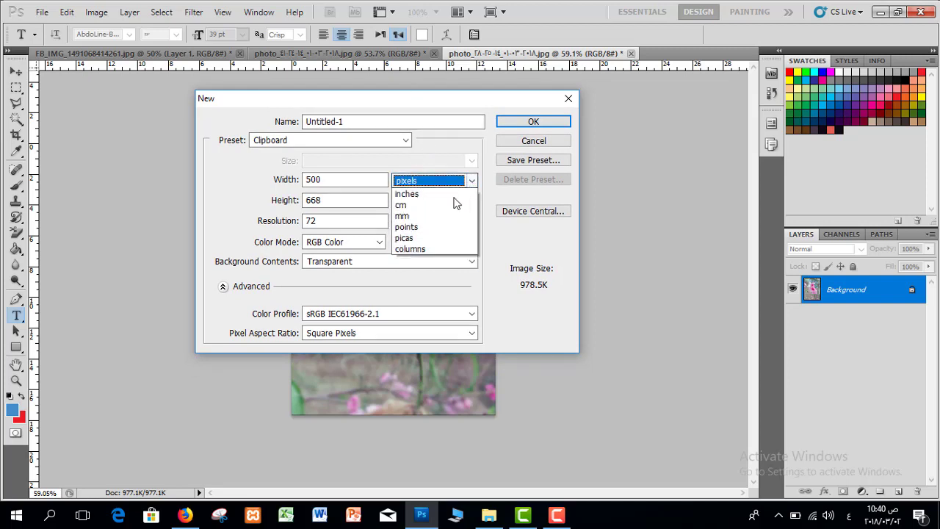
click(400, 124)
double_click(310, 222)
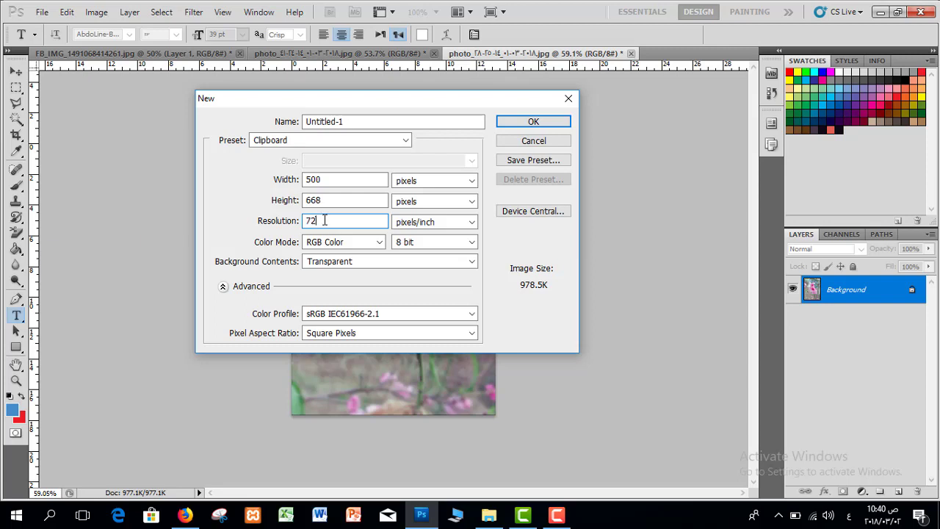
click(376, 242)
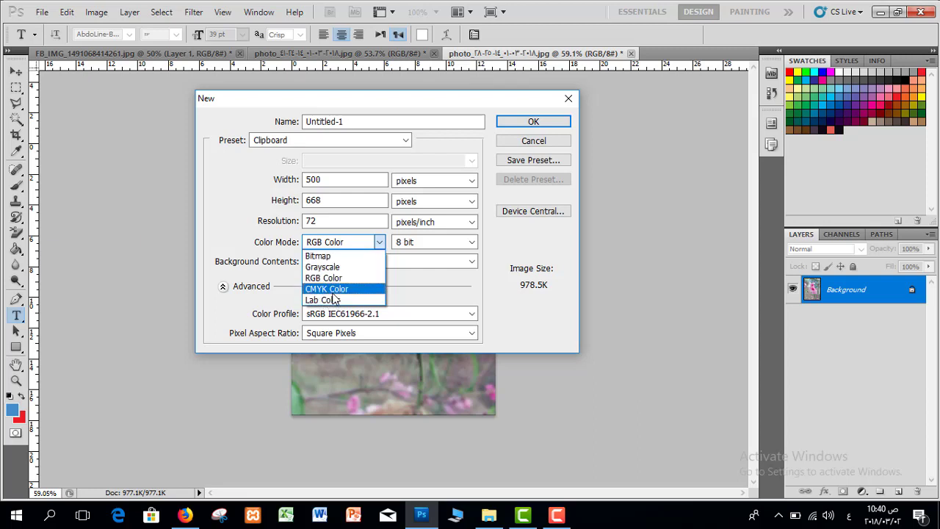
click(378, 100)
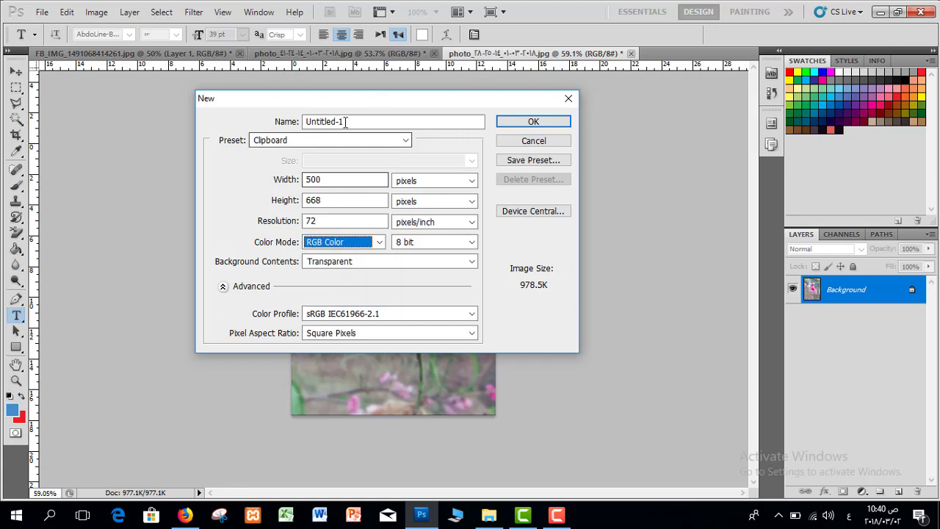
drag(347, 102, 345, 153)
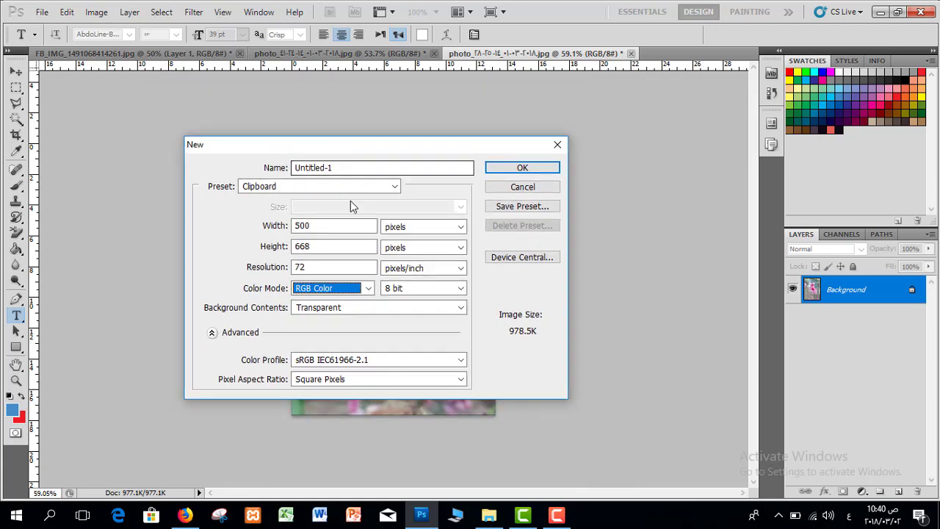
Create a new document 1000 pixels wide and 600 pixels high with White background contents
double_click(323, 230)
text(1000)
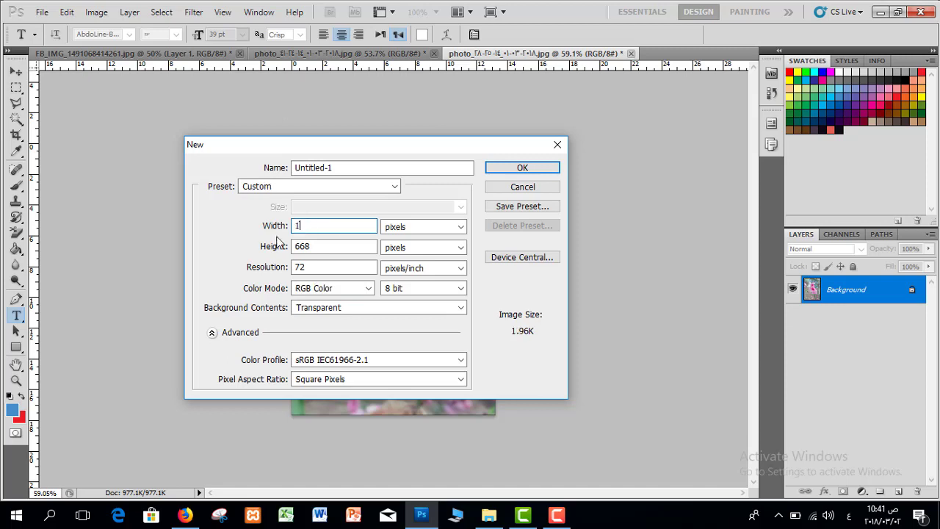
double_click(334, 246)
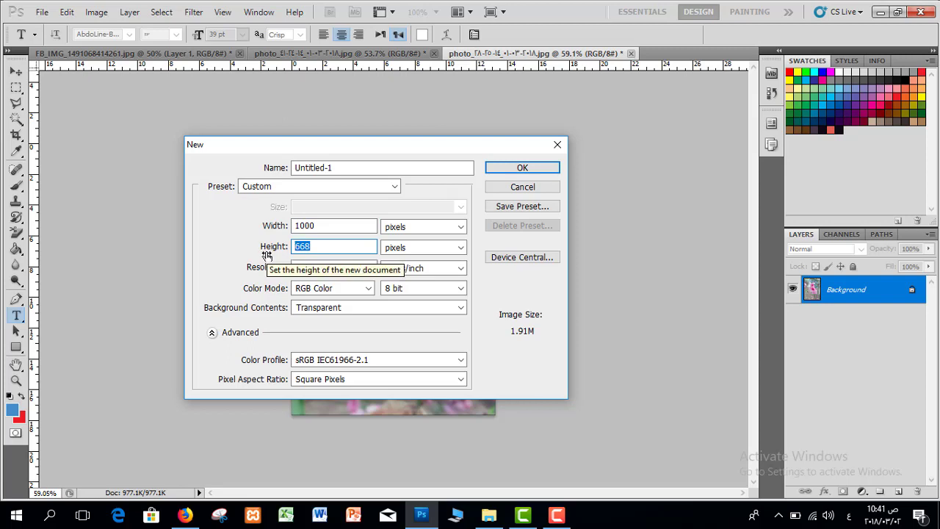
text(600)
click(323, 307)
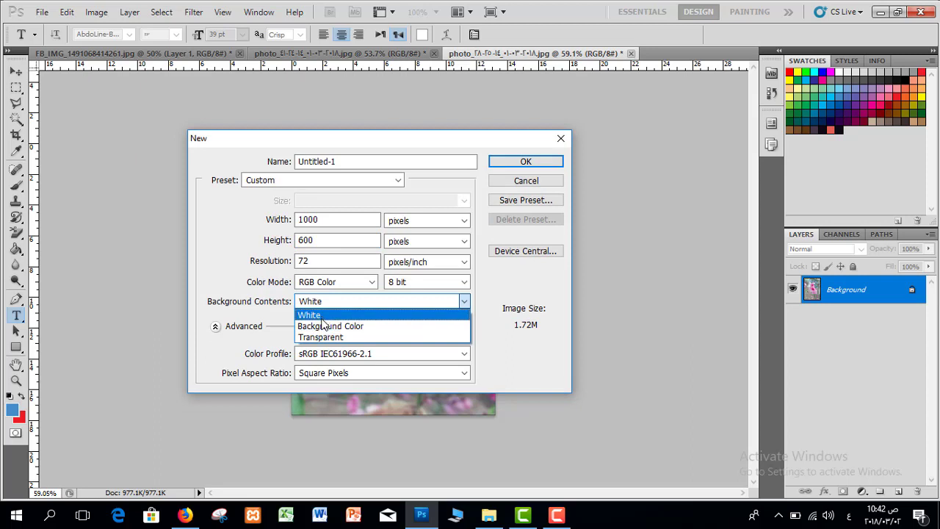
click(321, 318)
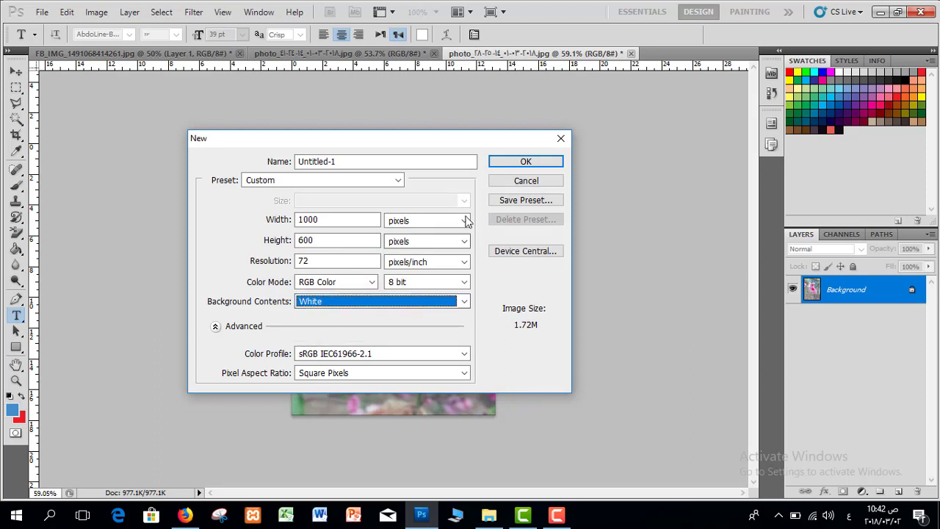
click(525, 159)
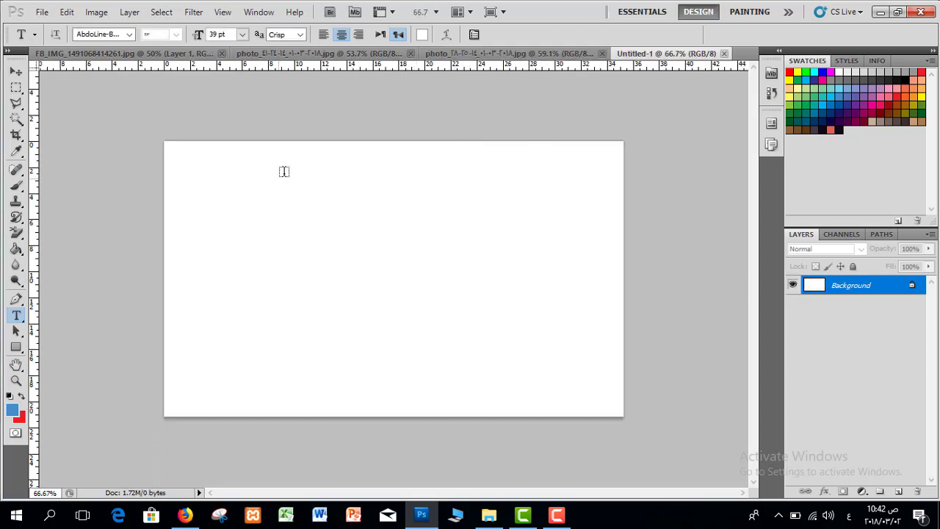
Select the right-hand part of the canvas with the Rectangular Marquee tool, about 17 cm wide and full height
click(16, 87)
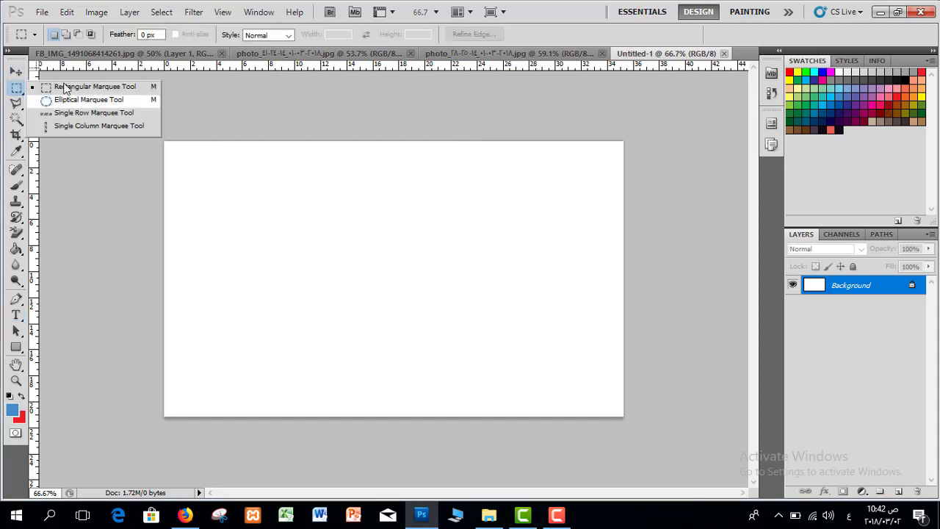
click(78, 89)
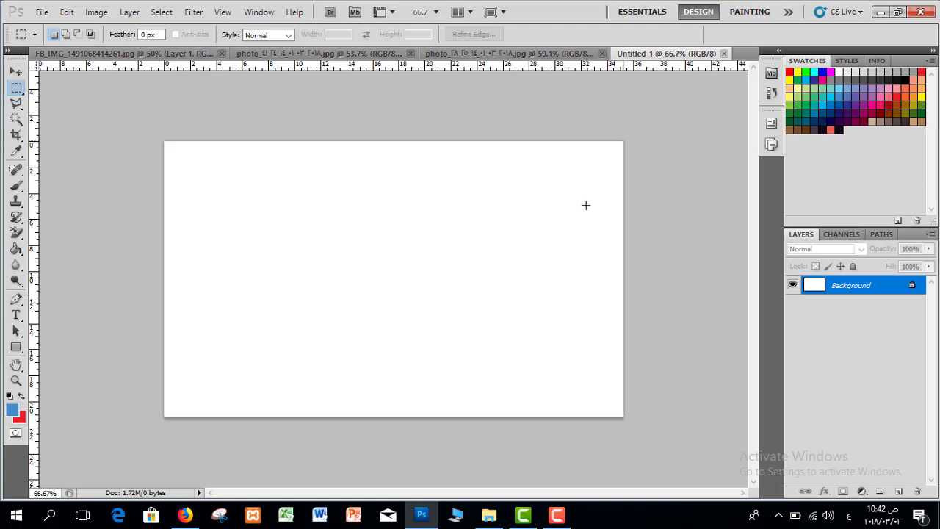
drag(629, 136, 404, 420)
Paint the entire selected area with the Brush tool in a light brown swatch color, and deselect it
drag(16, 184, 65, 188)
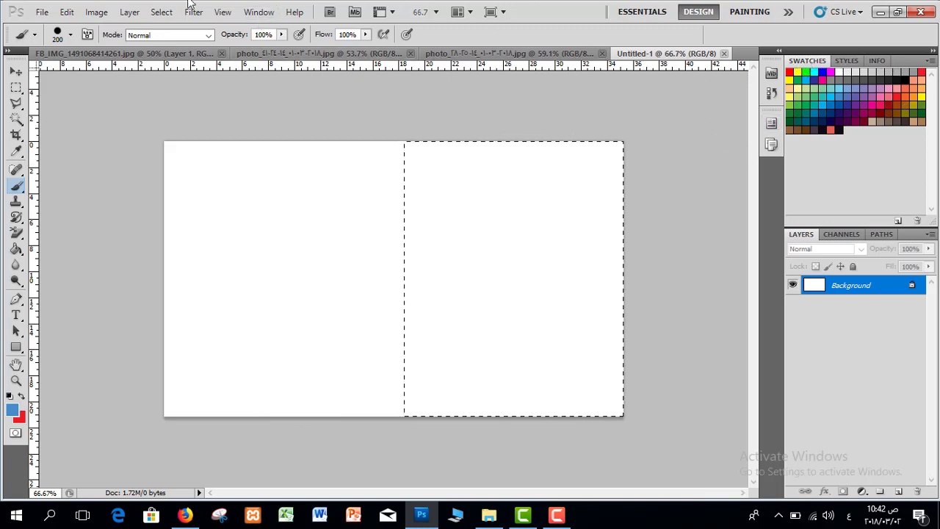
click(258, 12)
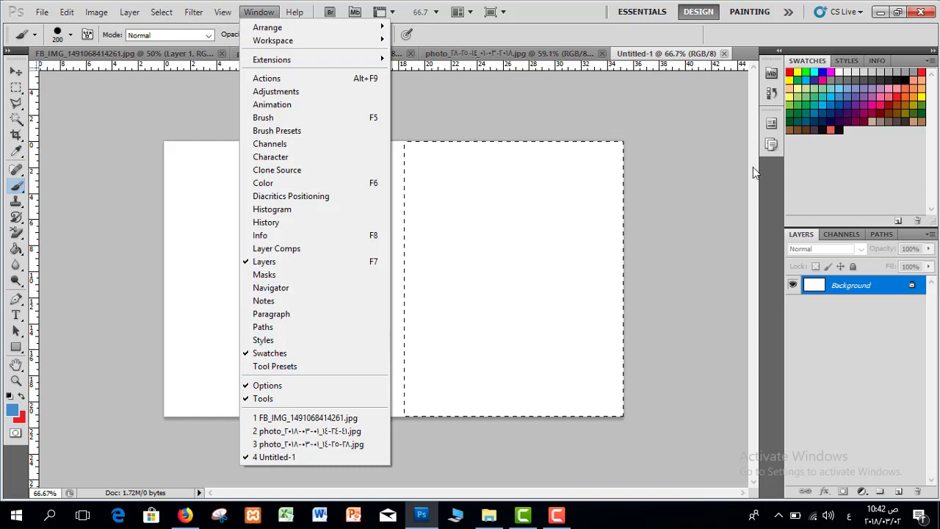
key(Escape)
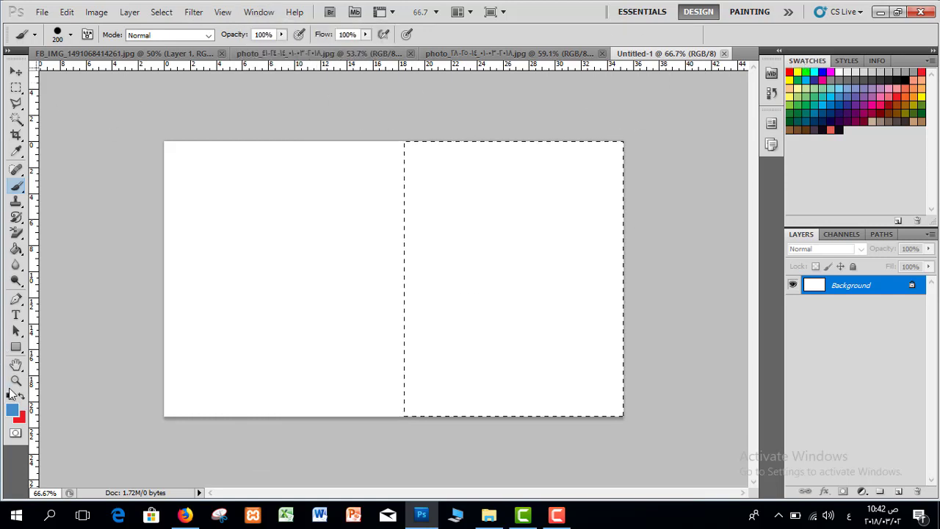
click(13, 411)
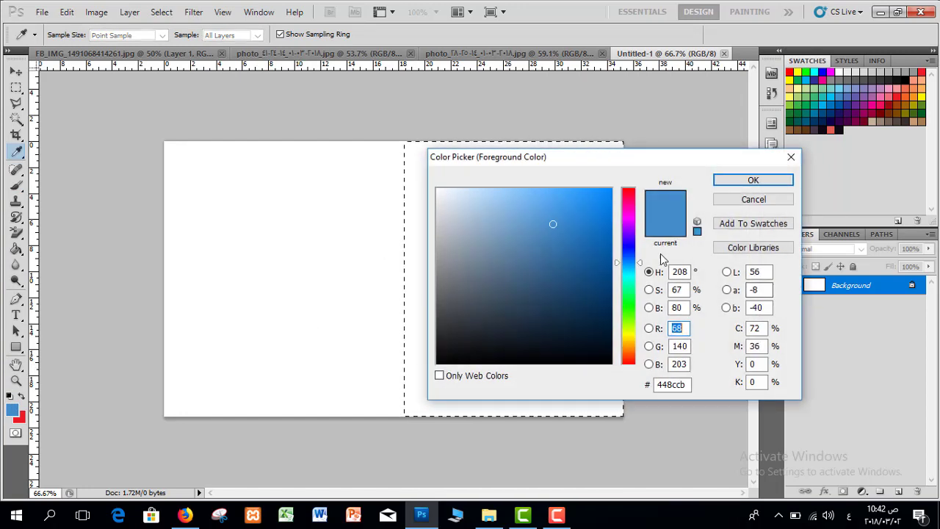
click(724, 182)
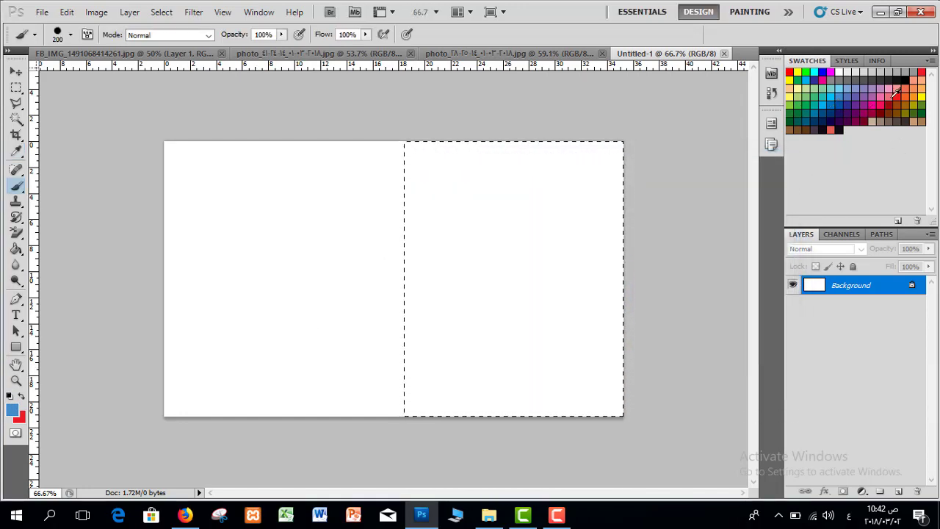
click(917, 116)
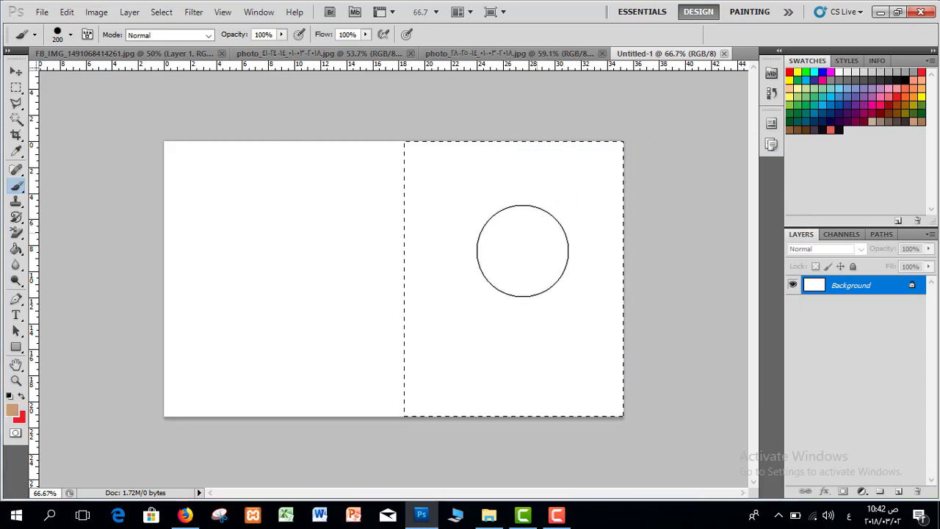
mouse_move(486, 241)
mouse_down()
mouse_move(646, 282)
mouse_move(665, 220)
mouse_move(472, 189)
mouse_move(623, 158)
mouse_move(592, 298)
mouse_move(443, 451)
mouse_move(460, 266)
mouse_move(612, 259)
mouse_move(441, 193)
mouse_move(480, 223)
mouse_up()
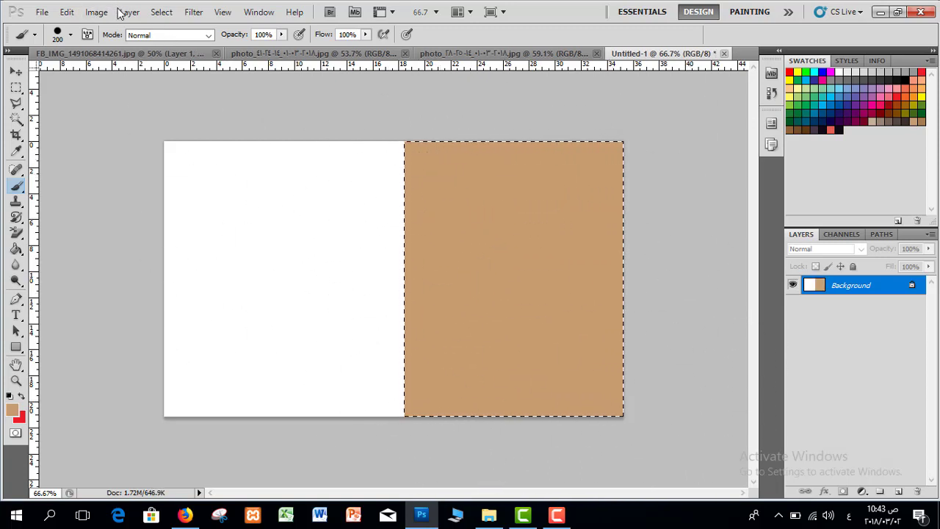
click(161, 12)
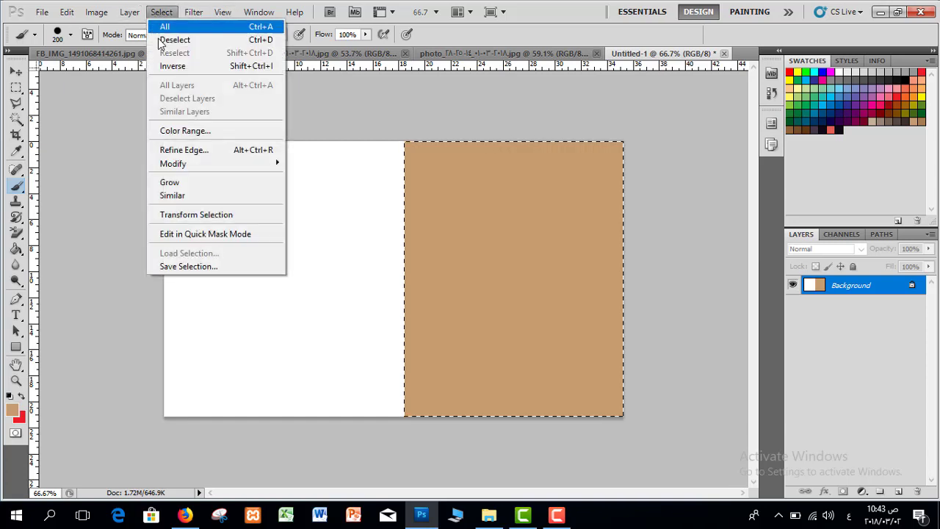
click(177, 41)
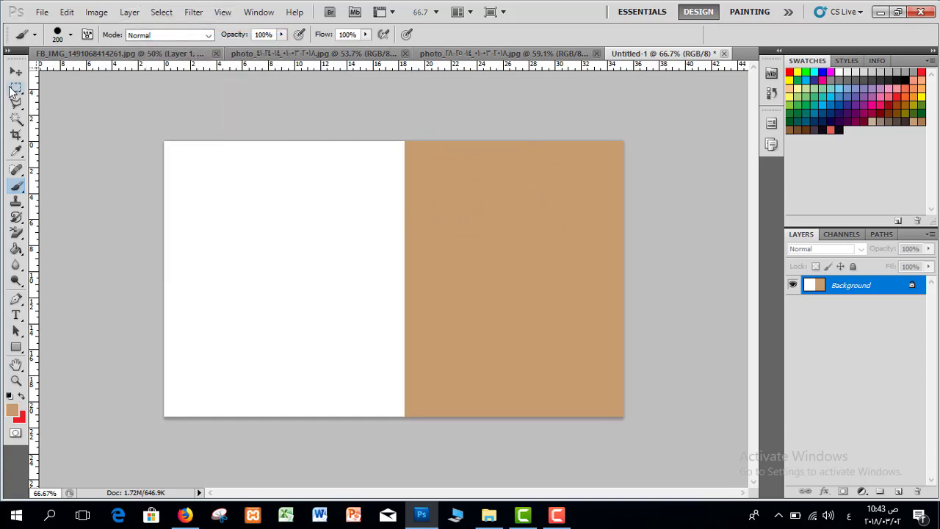
Paint the white left part of the canvas dark gray-brown with the Brush inside a full-height rectangular selection, and deselect it
drag(17, 87, 60, 87)
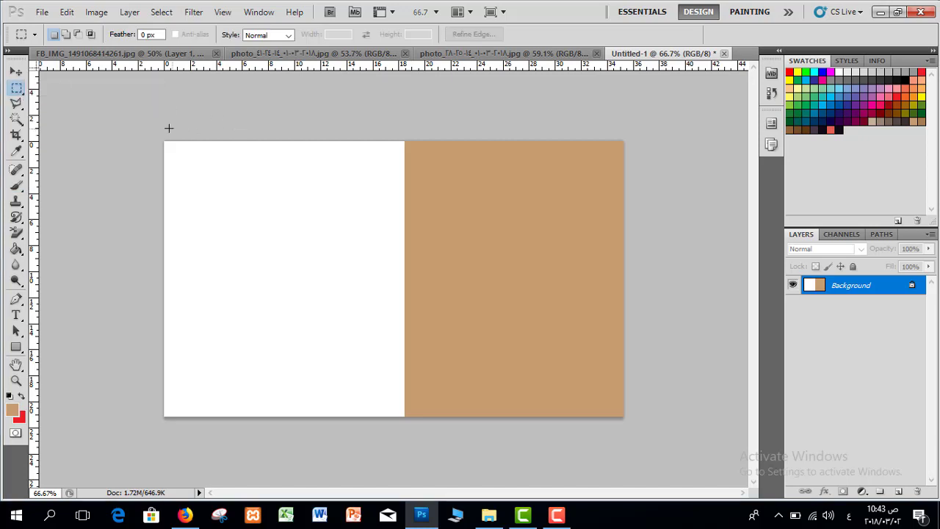
drag(384, 415, 403, 428)
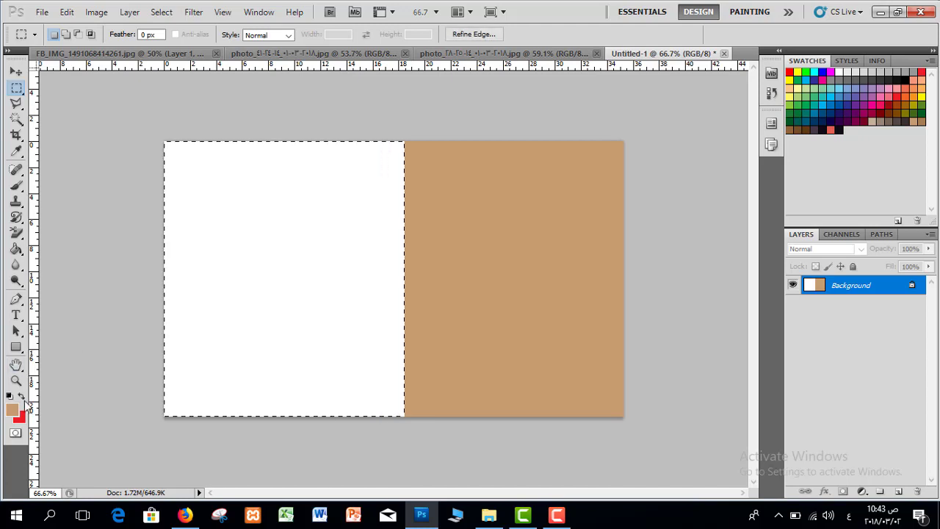
click(12, 409)
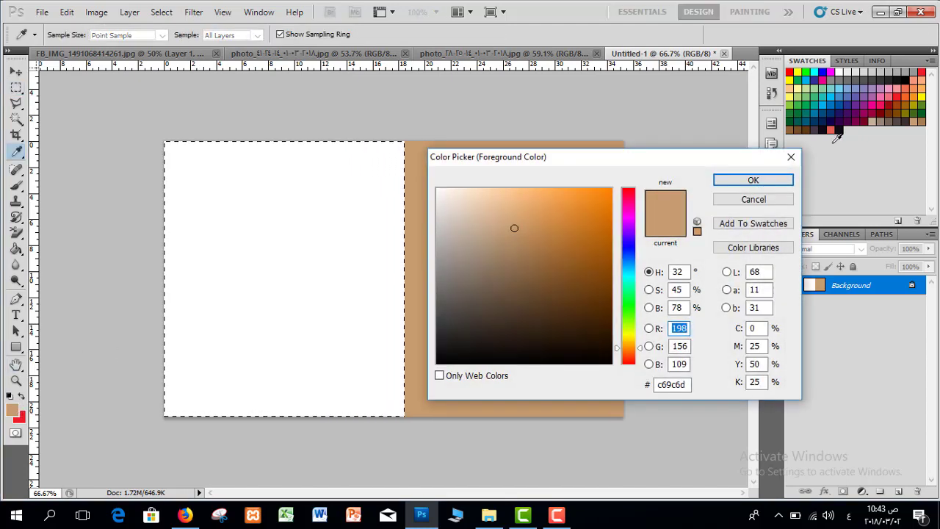
click(892, 116)
click(752, 181)
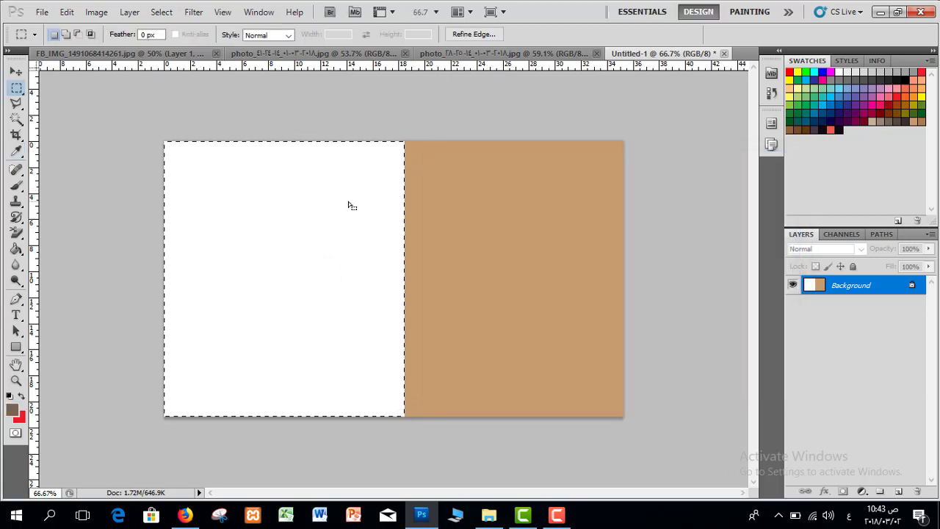
click(18, 187)
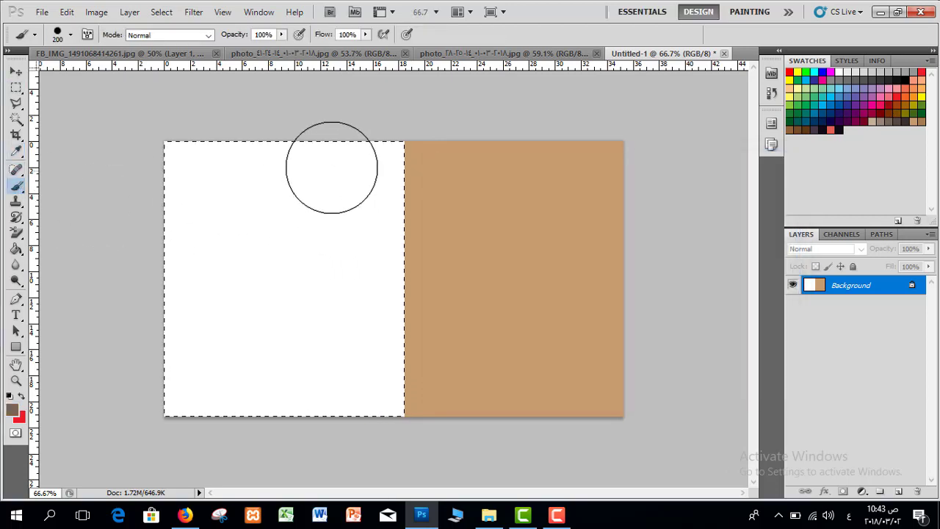
mouse_move(220, 188)
mouse_down()
mouse_move(403, 184)
mouse_move(52, 158)
mouse_move(177, 282)
mouse_move(405, 445)
mouse_up()
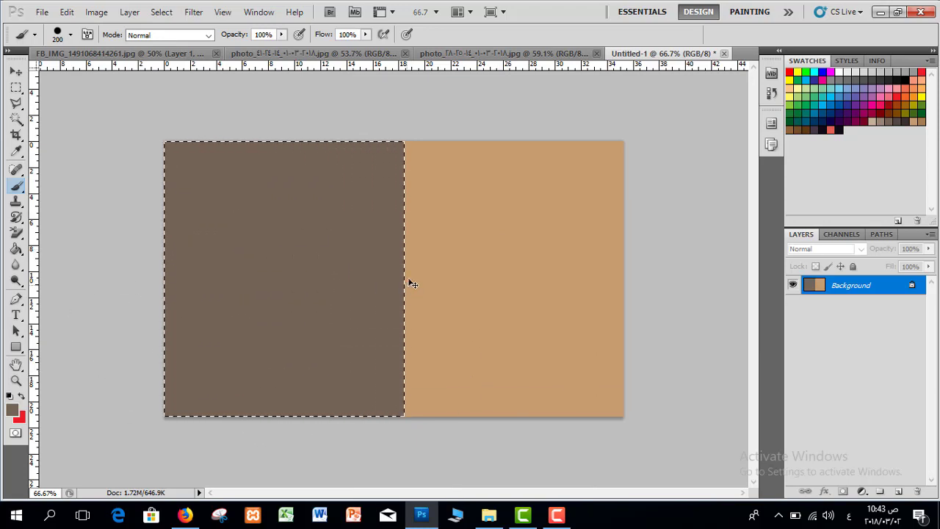
key(ctrl+d)
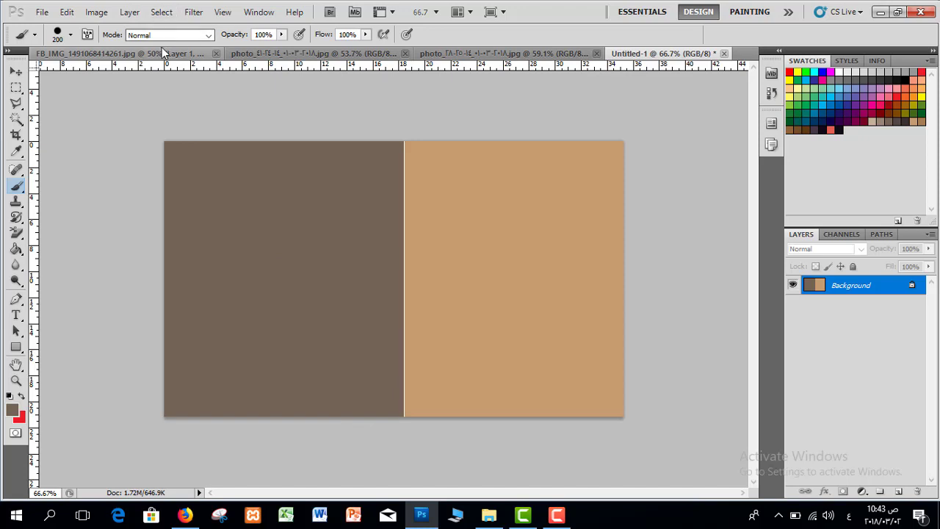
Add the horizontal text معاً in a text box about 11.5 cm wide on the light brown half
click(17, 316)
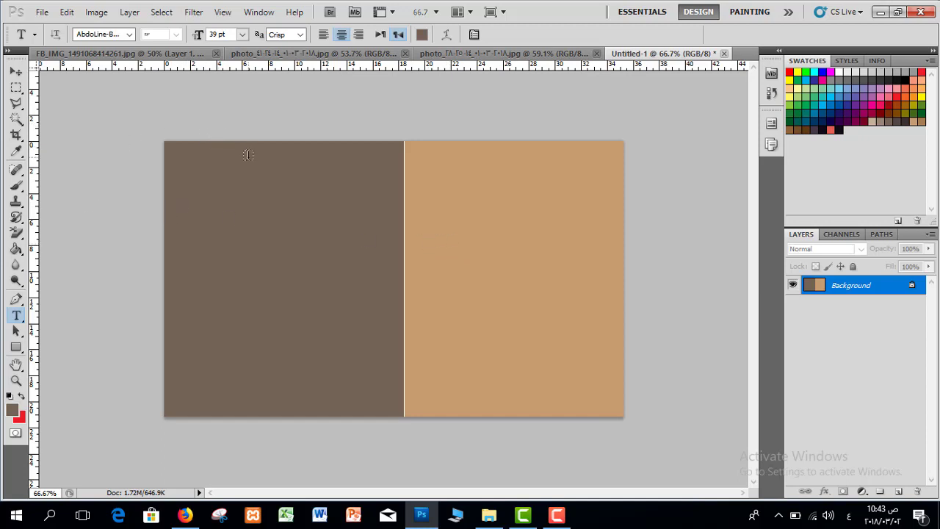
right_click(16, 315)
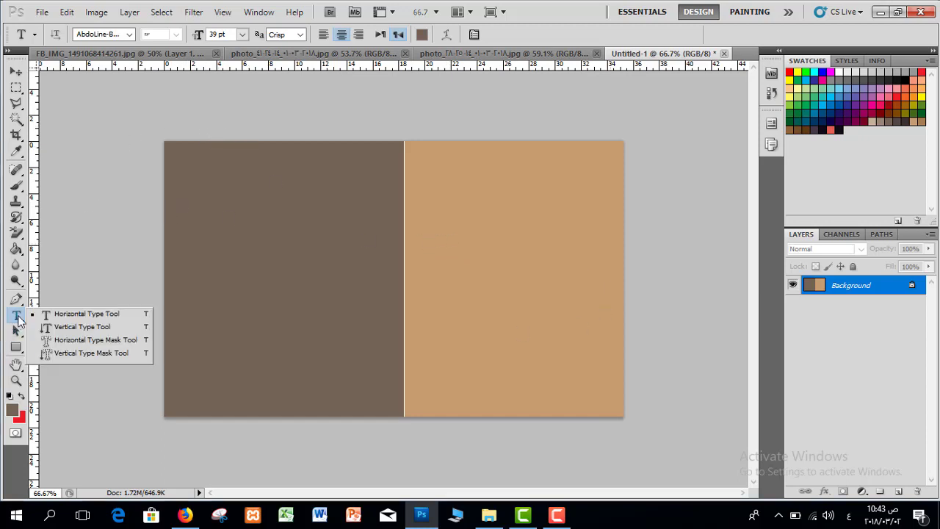
click(64, 314)
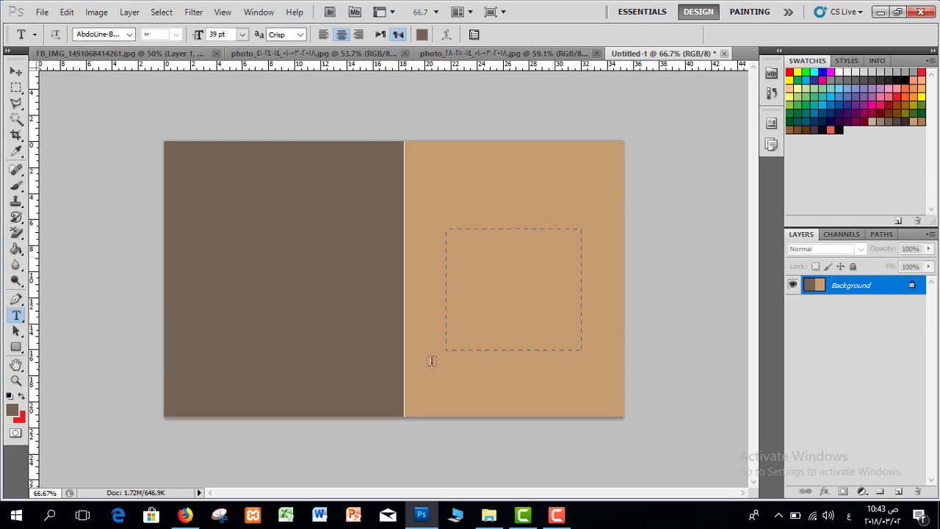
drag(432, 361, 431, 363)
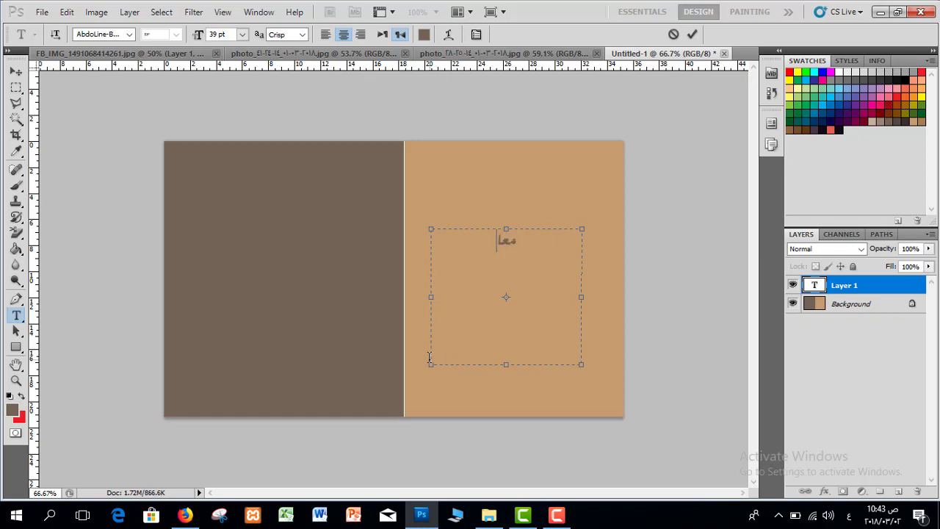
Set the text معاً to white and its font size to 72 pt
double_click(503, 242)
click(423, 34)
click(437, 191)
click(768, 182)
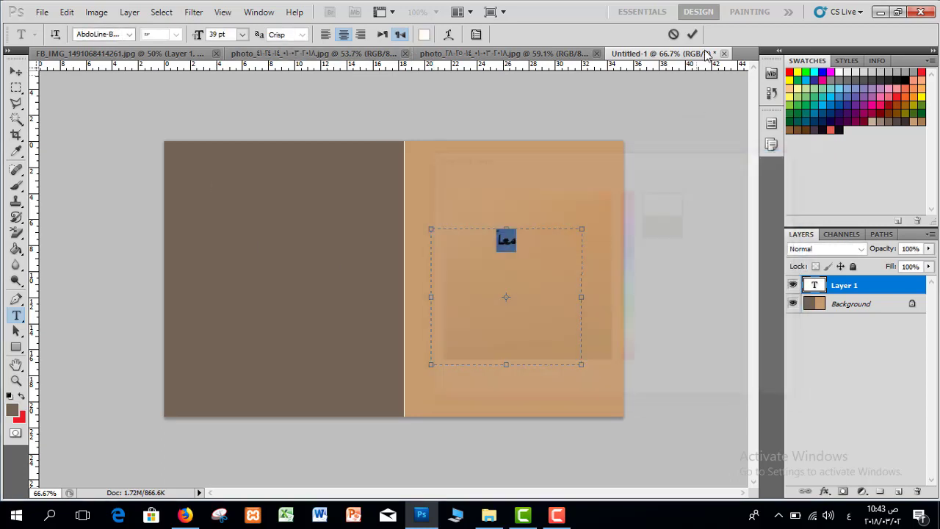
click(241, 34)
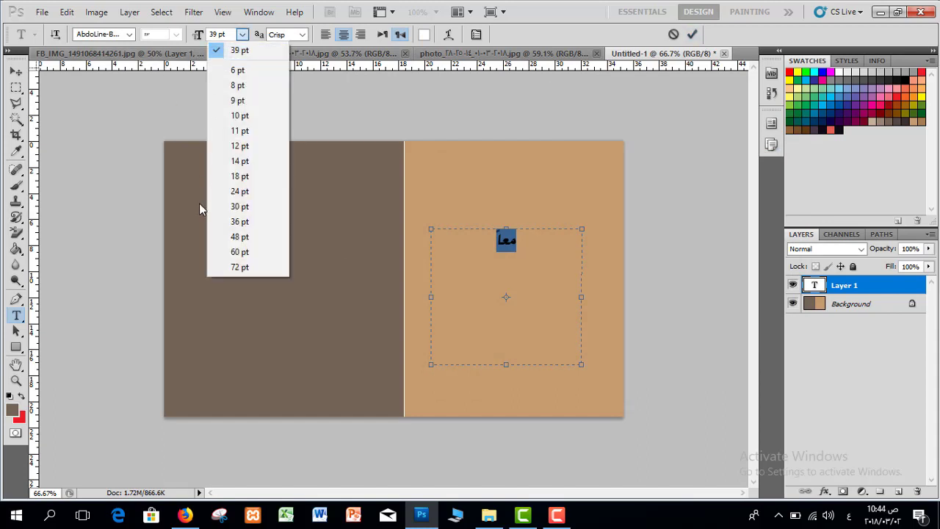
click(232, 220)
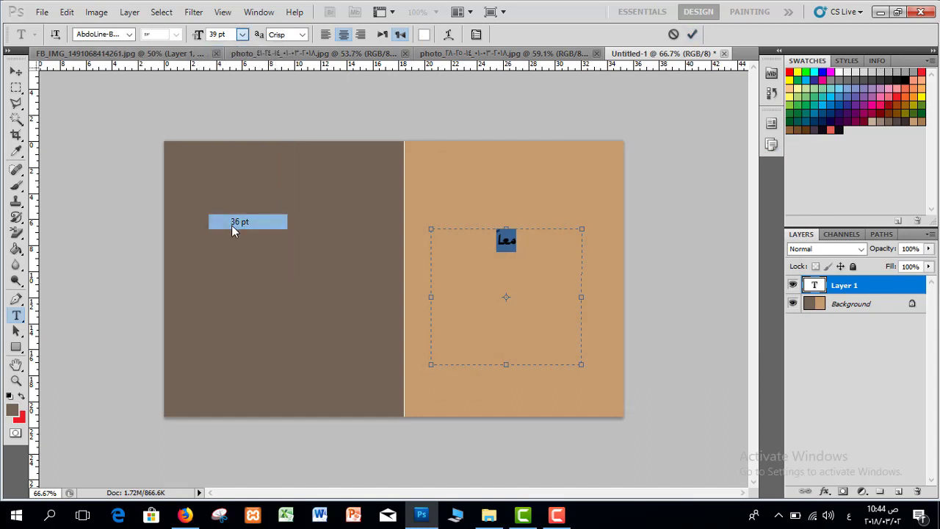
click(241, 35)
click(234, 271)
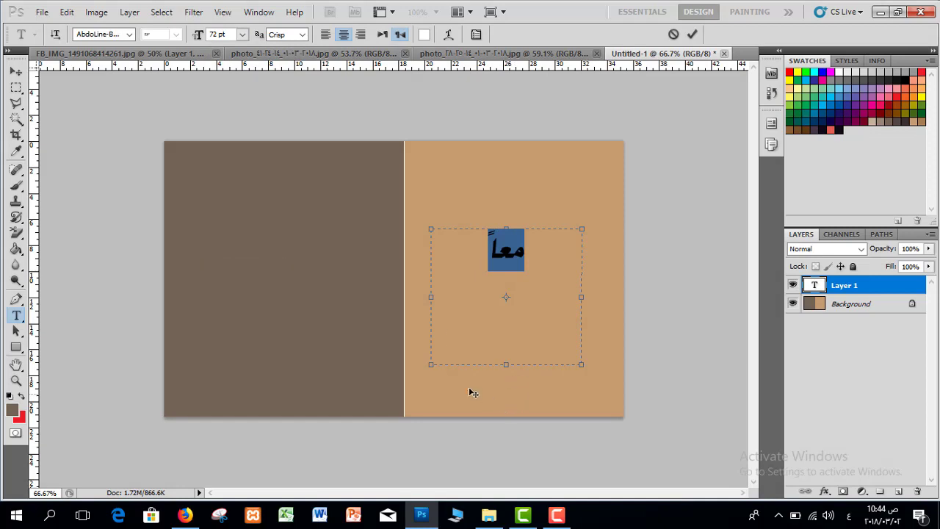
Shrink the text box to about 4.7 cm wide and 3.5 cm high around معاً, and commit the text
drag(506, 365, 506, 274)
drag(563, 256, 493, 251)
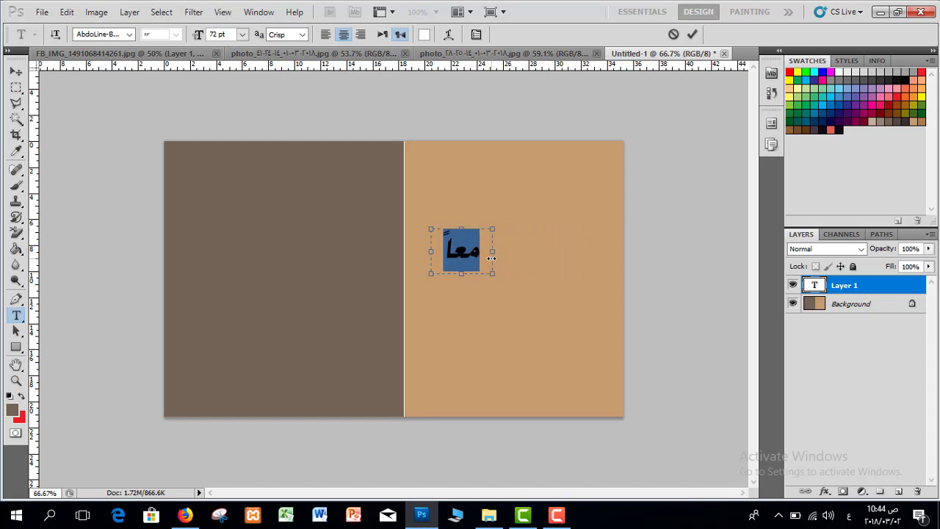
click(691, 35)
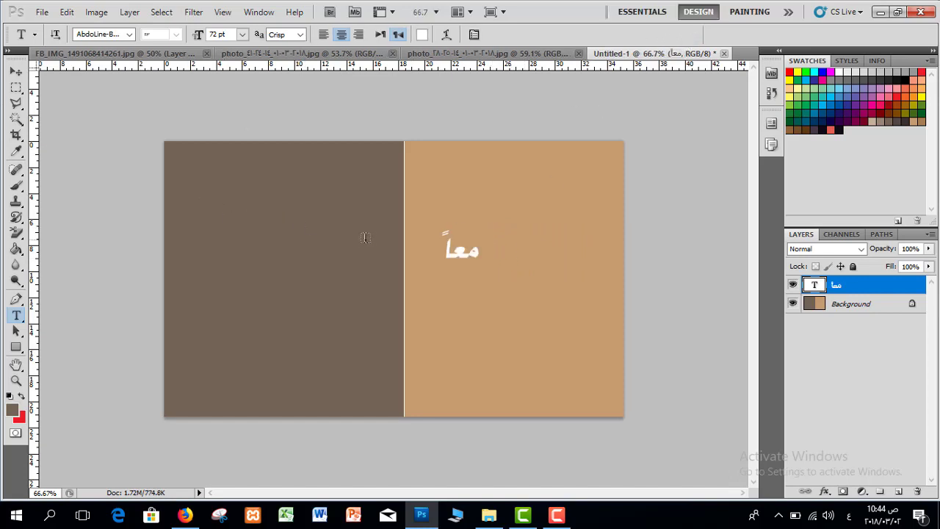
Add the white 72 pt text نتعلم in a text box about 8 cm wide on the dark brown half, and commit it
drag(373, 241, 269, 294)
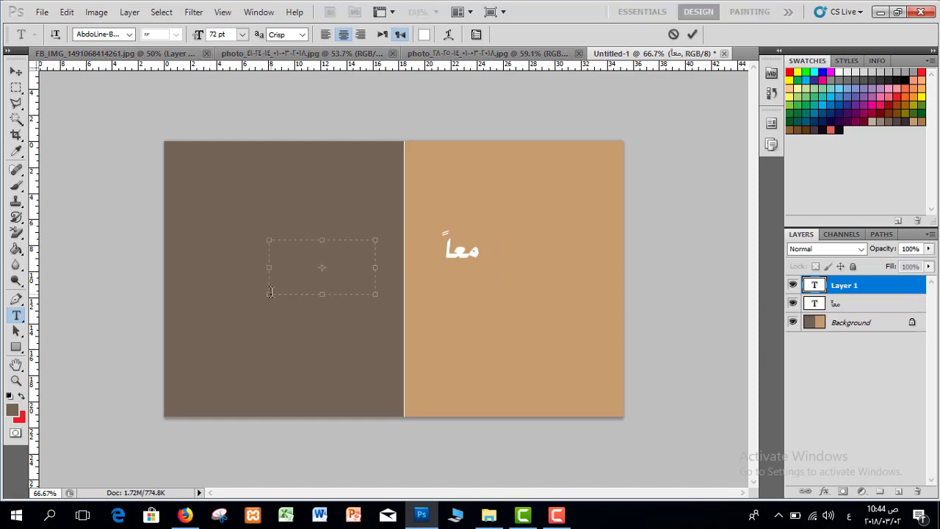
text(نتعلم)
key(ctrl+Return)
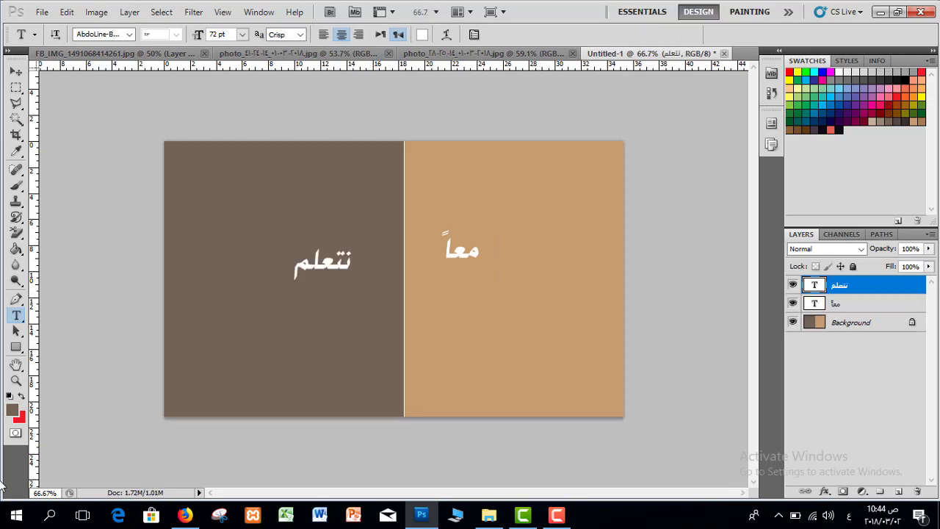
Move نتعلم and معاً close to either side of the color boundary at matching height, with layer Auto-Select enabled, and deselect the layers
click(16, 71)
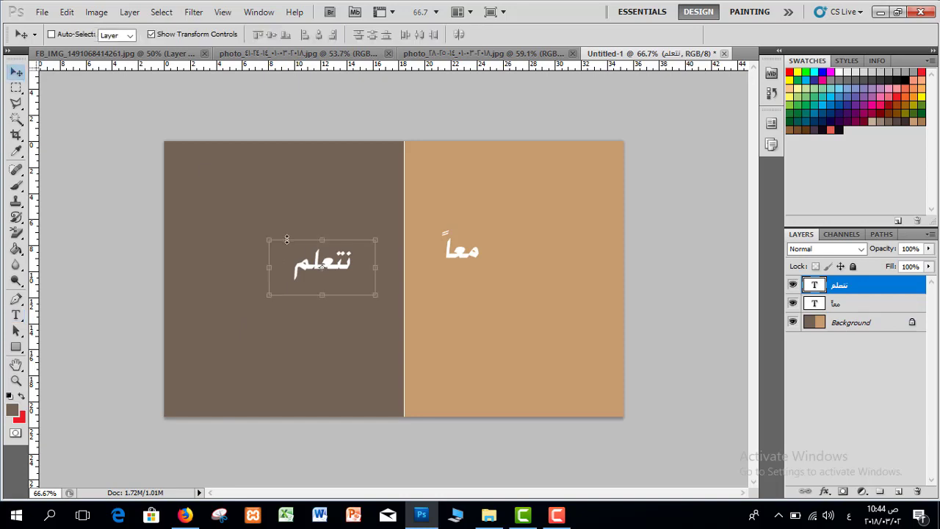
drag(327, 266, 358, 254)
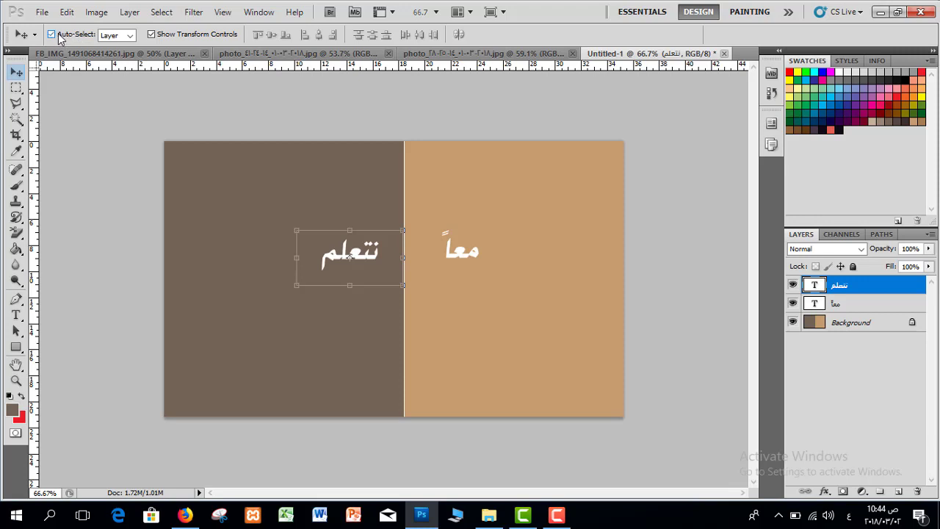
click(468, 258)
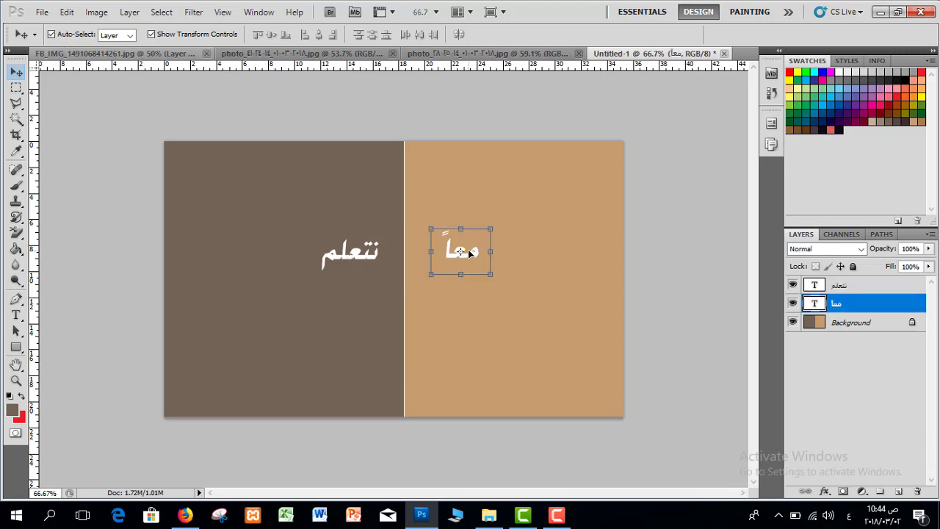
drag(477, 253, 456, 253)
click(110, 170)
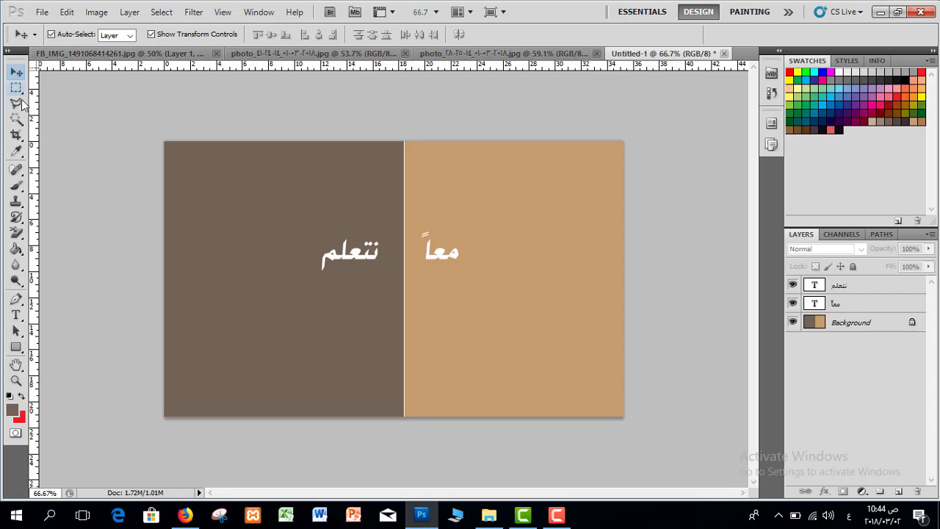
drag(15, 88, 76, 92)
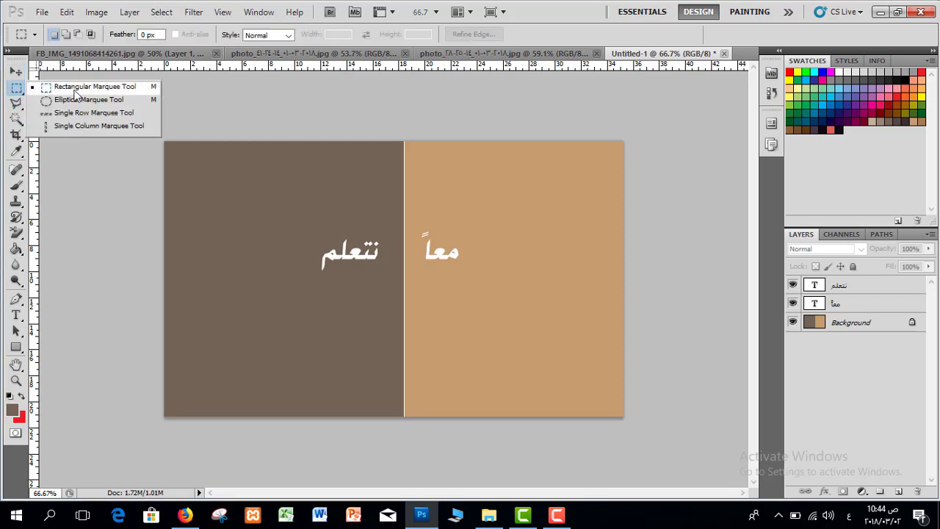
drag(16, 184, 55, 188)
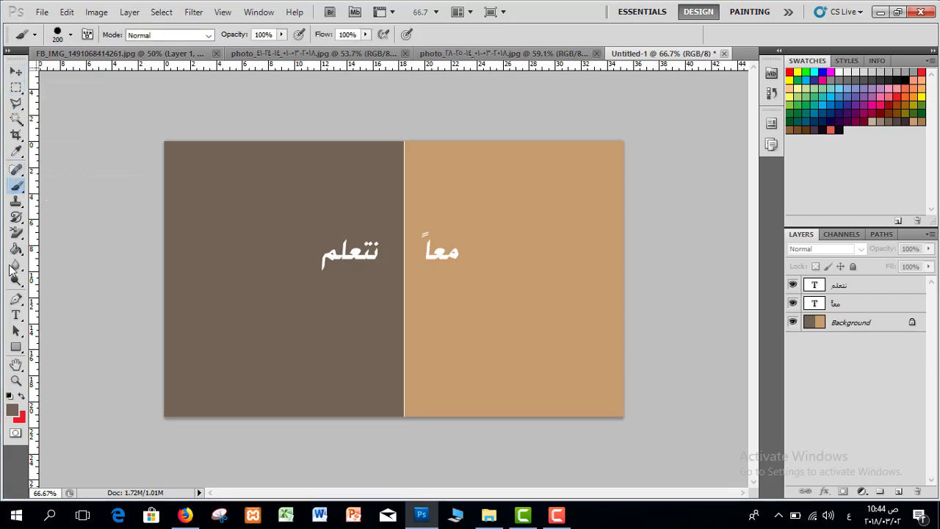
drag(15, 314, 53, 315)
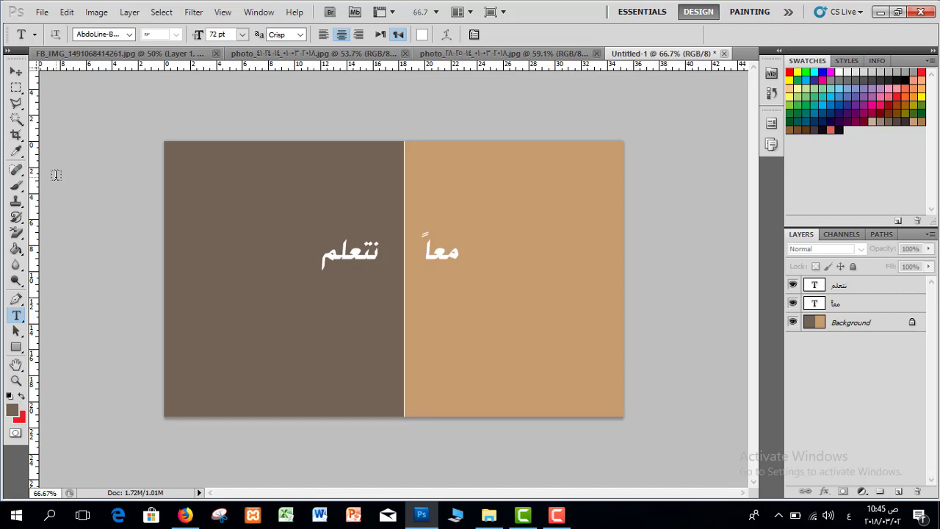
Close the two-color untitled document without saving it
click(723, 54)
click(478, 203)
Create a new document 1000 pixels wide and 700 pixels high with RGB Color mode and White background contents
click(42, 12)
click(44, 27)
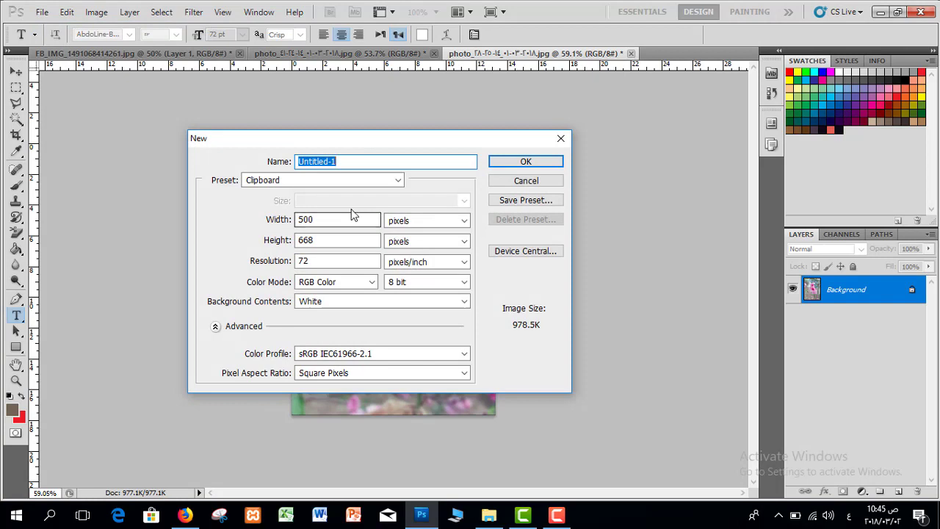
drag(342, 141, 344, 127)
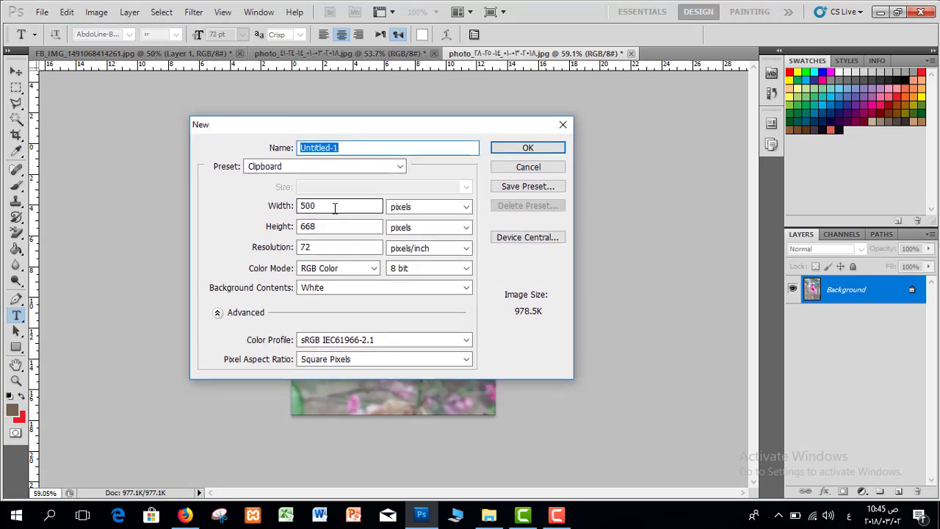
click(334, 209)
text(100)
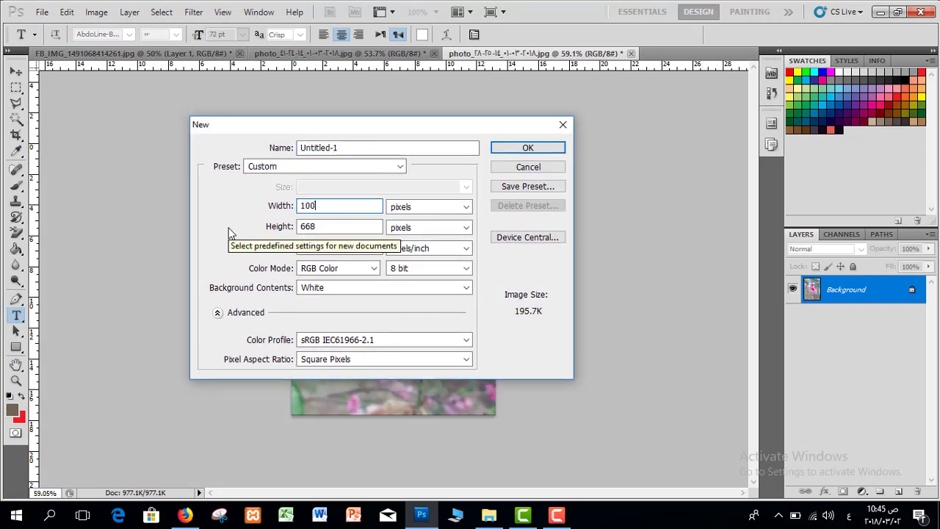
text(0)
key(Tab)
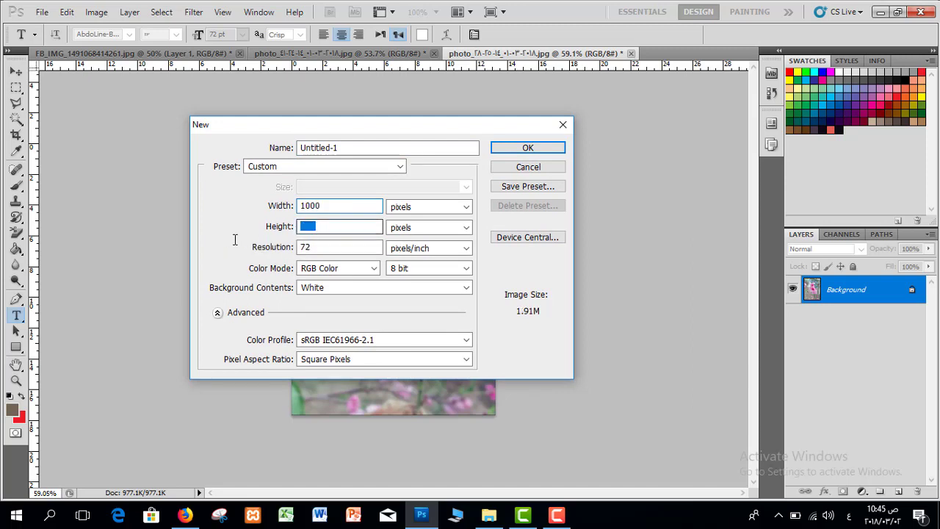
text(700)
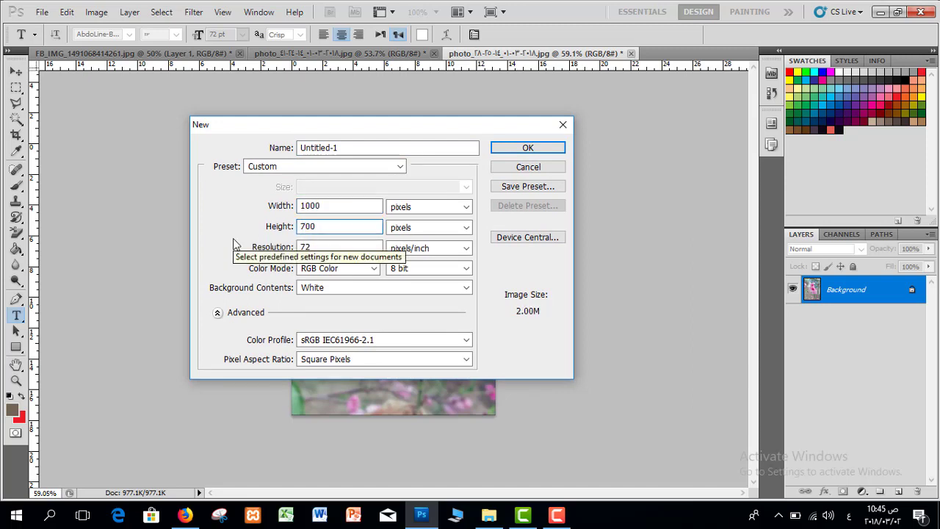
click(316, 287)
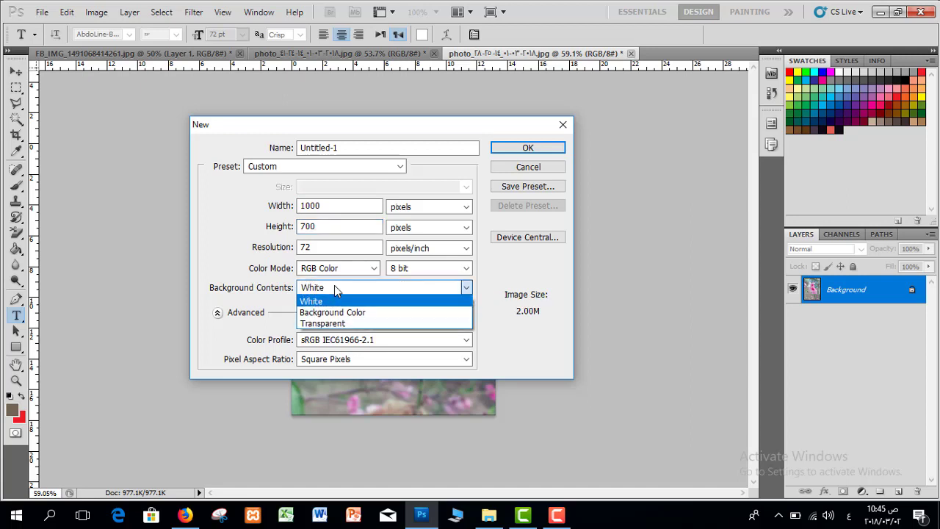
click(323, 300)
click(347, 271)
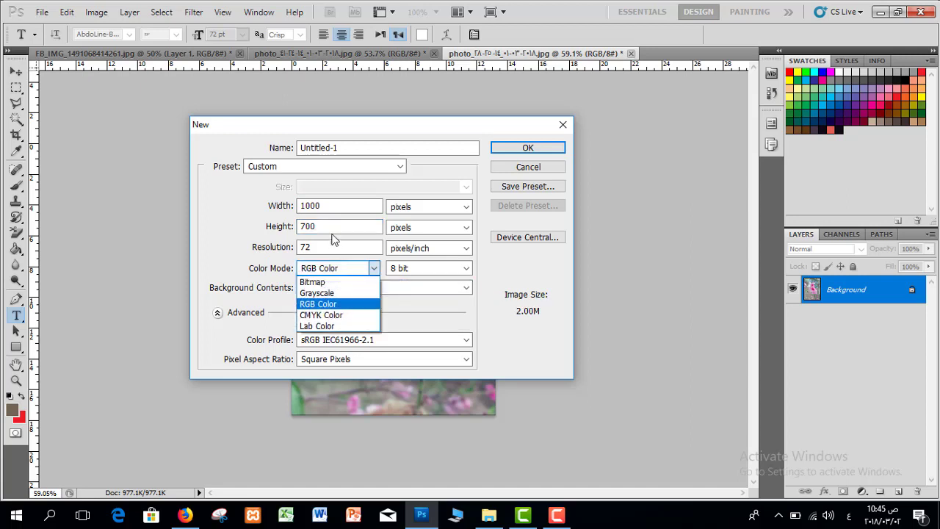
click(336, 305)
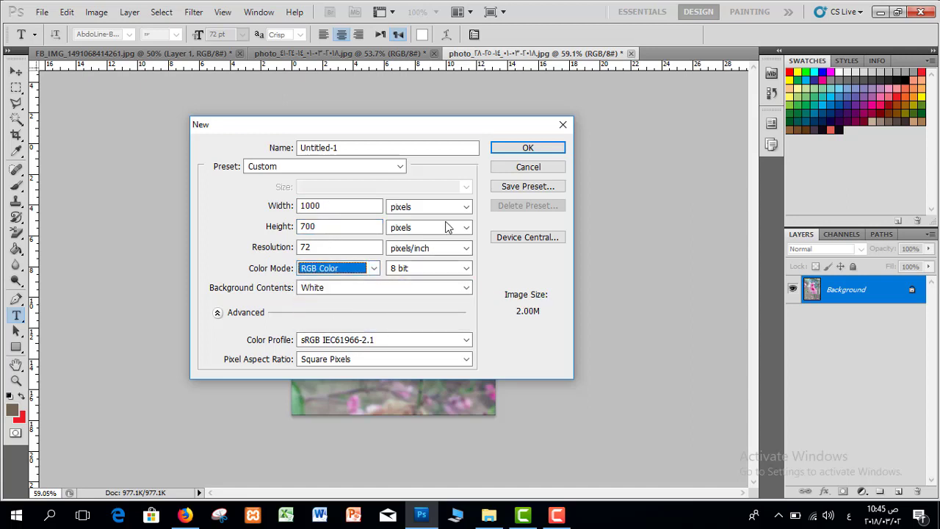
click(524, 152)
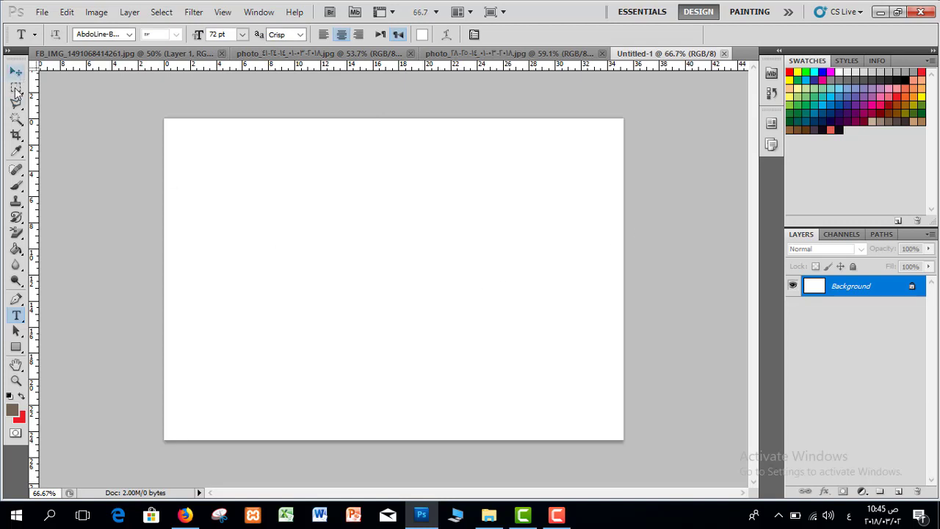
click(16, 105)
right_click(14, 109)
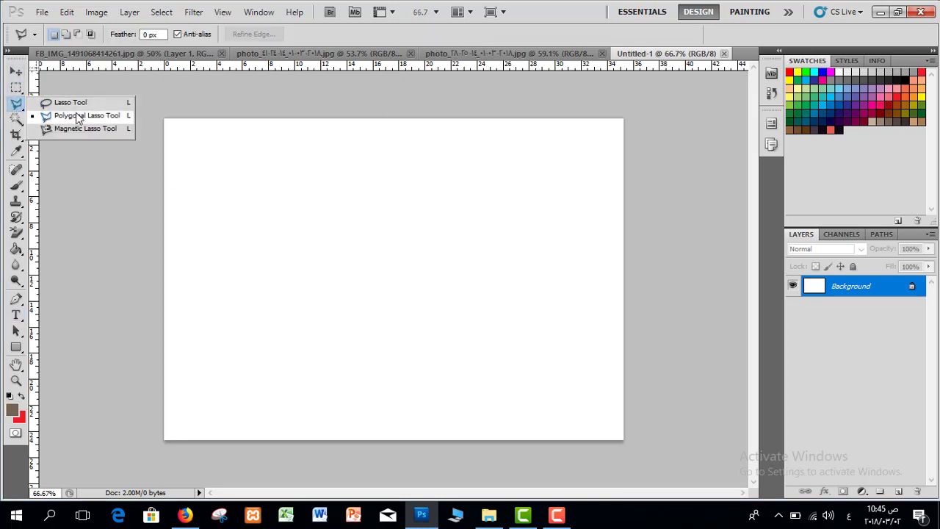
click(78, 116)
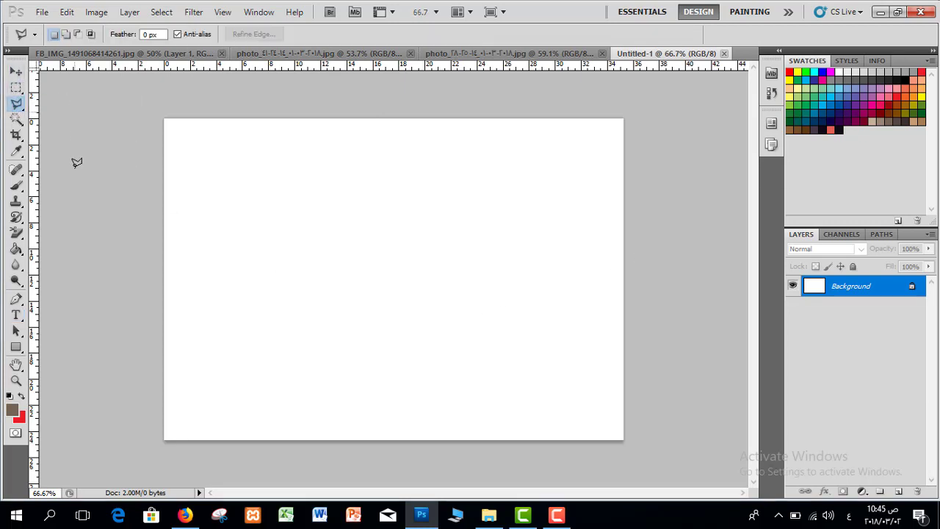
Paint the whole canvas dark brown with the 200 px Brush
click(16, 185)
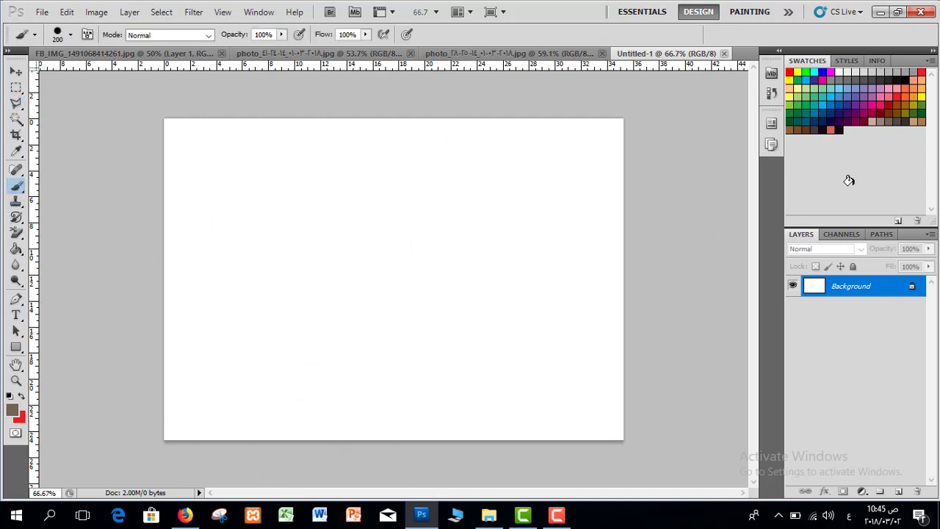
click(907, 116)
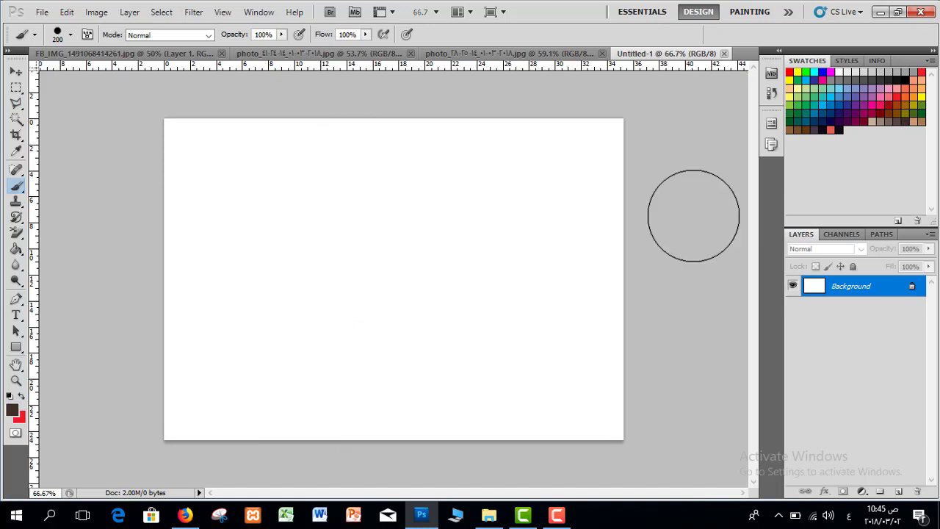
mouse_move(692, 216)
mouse_down()
mouse_move(444, 238)
mouse_move(511, 193)
mouse_move(663, 155)
mouse_move(352, 147)
mouse_up()
mouse_move(130, 150)
mouse_down()
mouse_move(313, 213)
mouse_move(312, 264)
mouse_move(343, 207)
mouse_move(199, 259)
mouse_move(320, 309)
mouse_move(327, 367)
mouse_move(169, 408)
mouse_move(472, 415)
mouse_move(561, 351)
mouse_move(425, 255)
mouse_move(643, 337)
mouse_move(509, 432)
mouse_move(682, 412)
mouse_up()
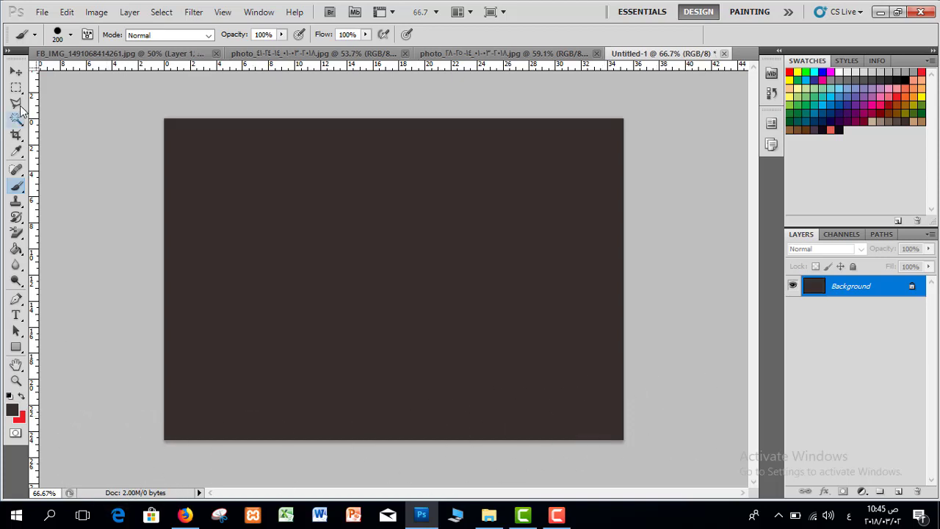
Select the canvas's upper half with the Polygonal Lasso, its lower edge dipping in a V-shaped notch about 5 cm deep near the left side
drag(16, 103, 19, 110)
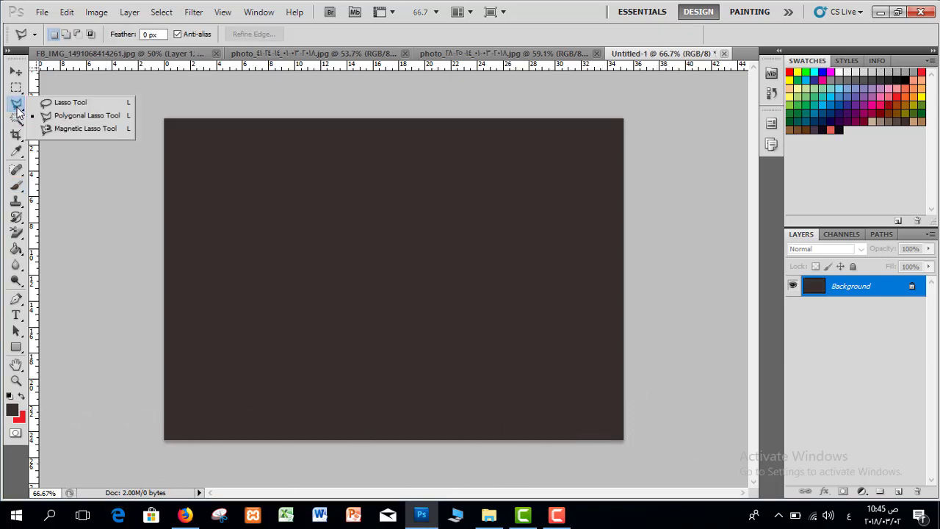
click(68, 116)
drag(19, 110, 56, 115)
click(88, 116)
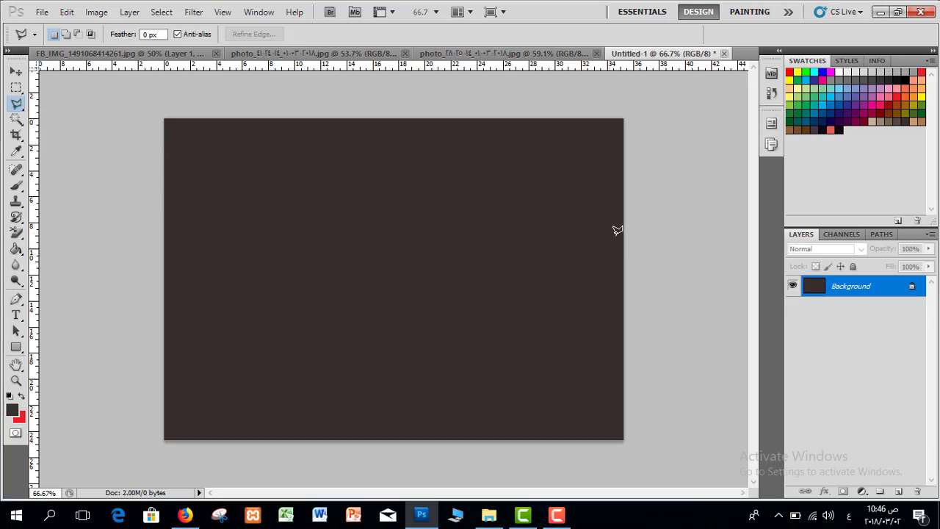
click(628, 275)
click(320, 276)
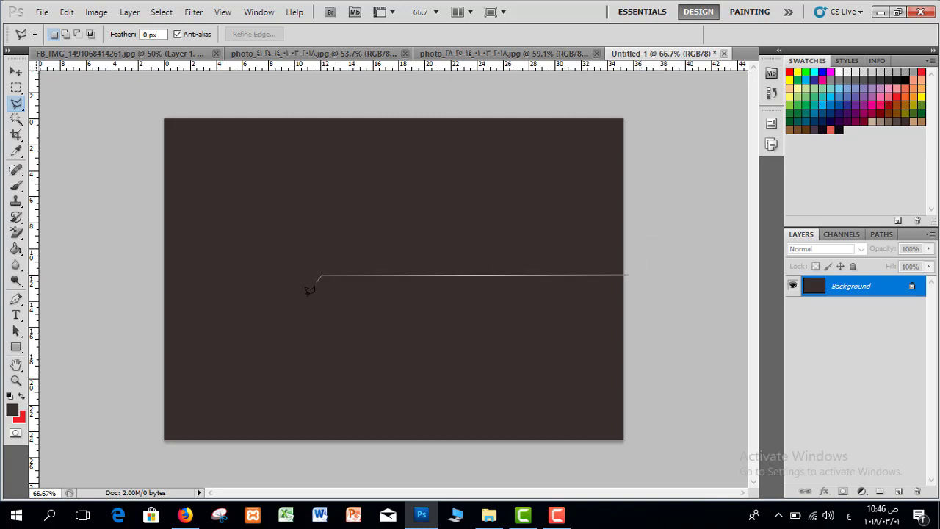
click(281, 344)
click(253, 278)
click(129, 277)
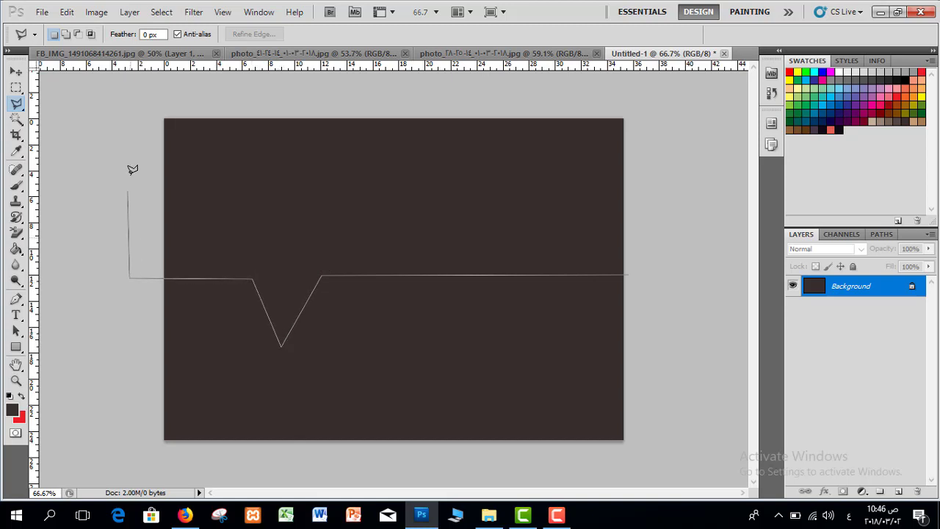
click(129, 124)
click(183, 97)
click(620, 94)
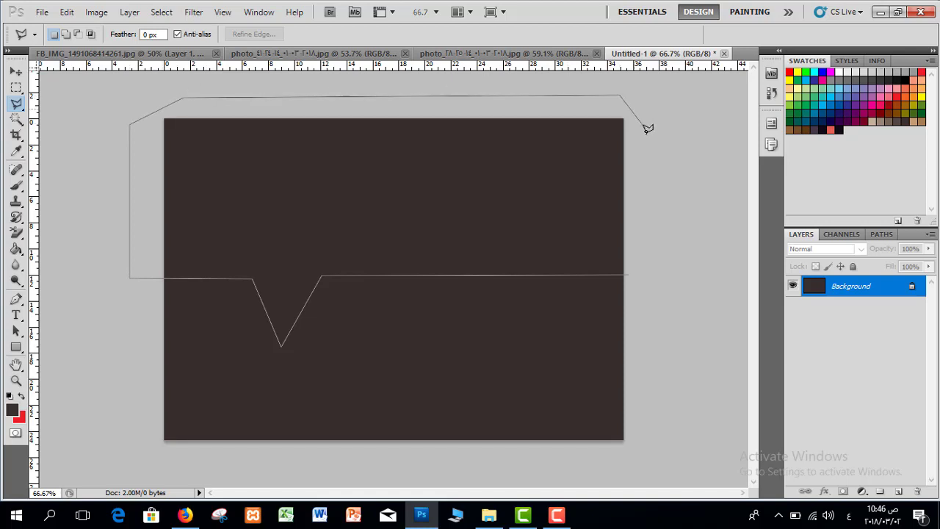
click(646, 141)
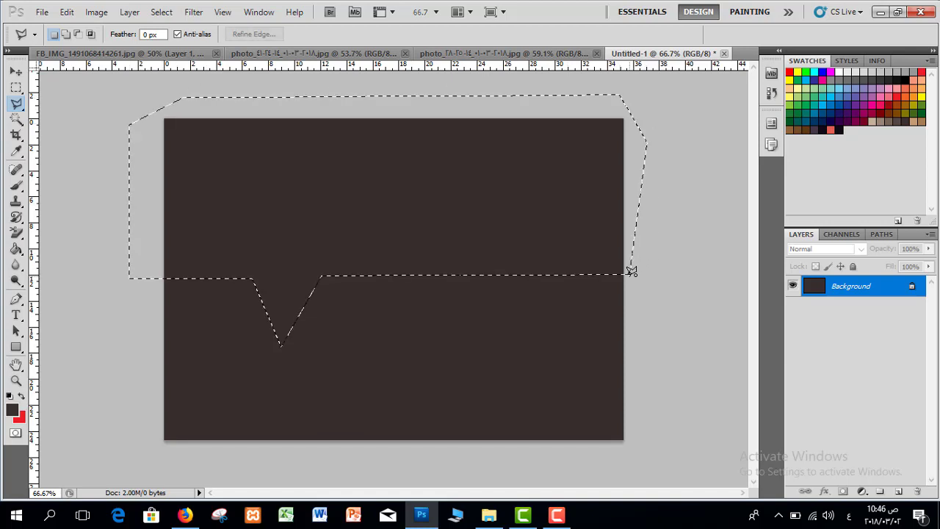
click(632, 270)
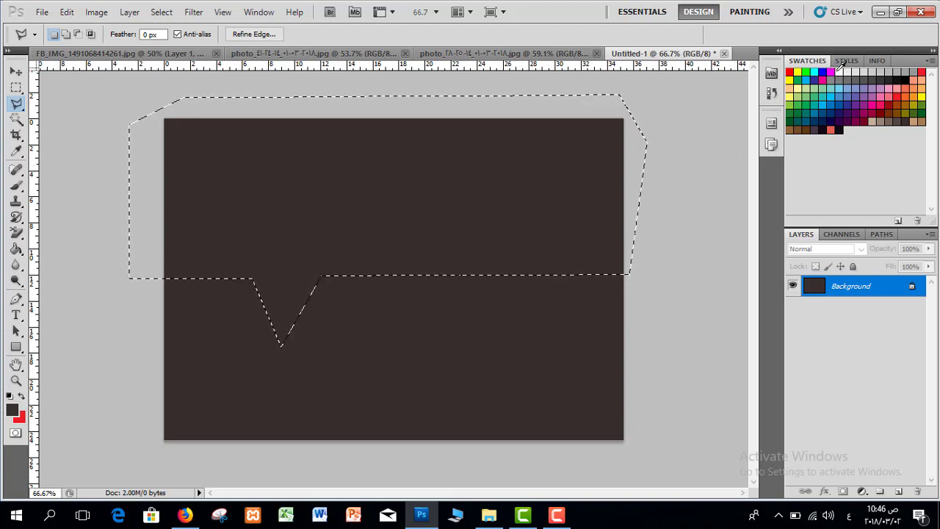
Paint the notched selection white with the 200 px Brush and deselect it
click(838, 72)
click(16, 184)
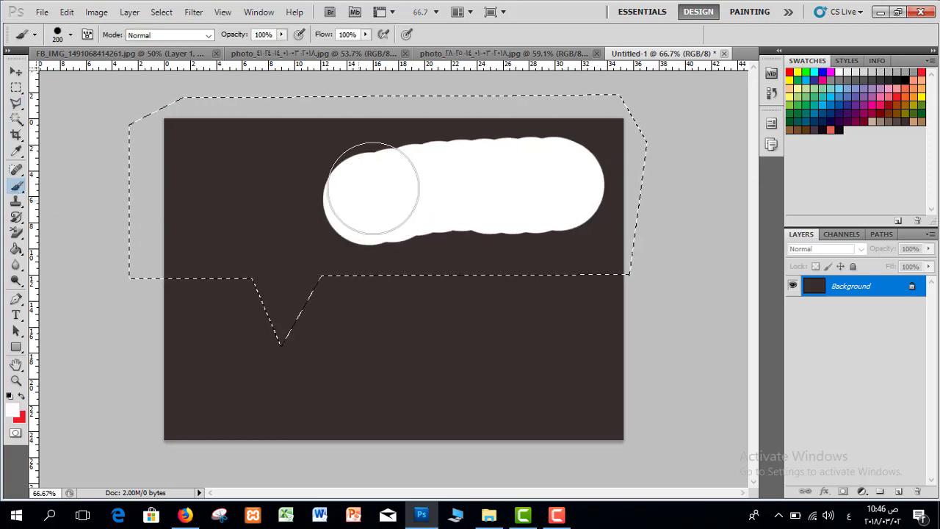
mouse_move(667, 213)
mouse_down()
mouse_move(293, 336)
mouse_move(525, 227)
mouse_up()
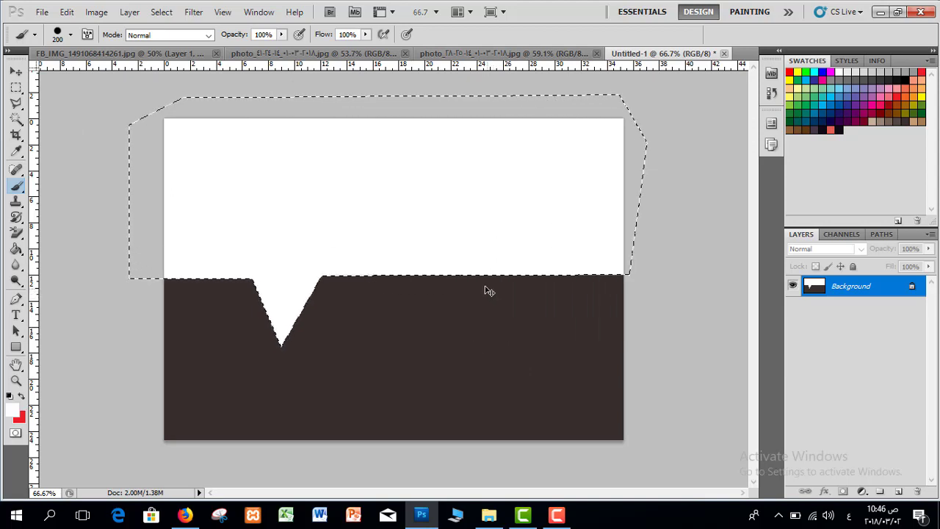
click(161, 12)
click(174, 40)
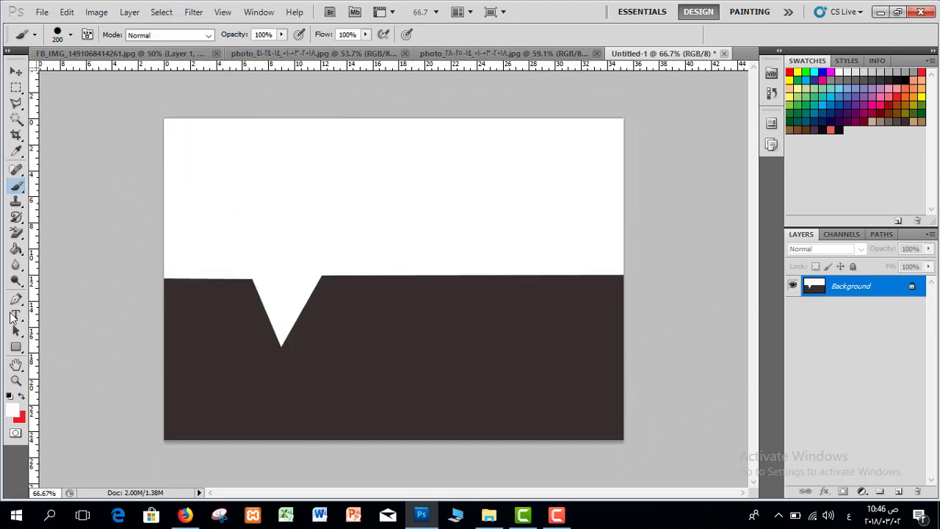
Add the text معا نتعلم in a box about 22 cm wide just above the brown area, colored with the brown sampled from the canvas
click(15, 314)
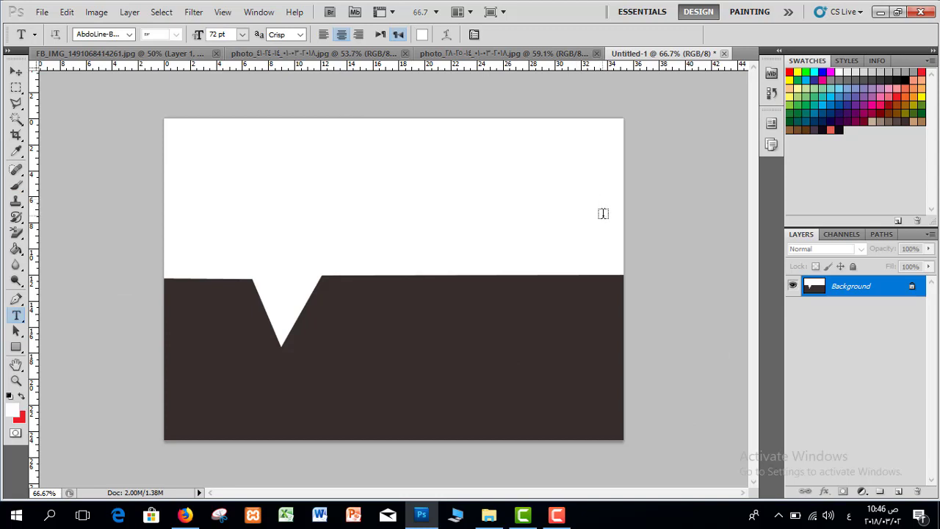
drag(604, 218, 320, 273)
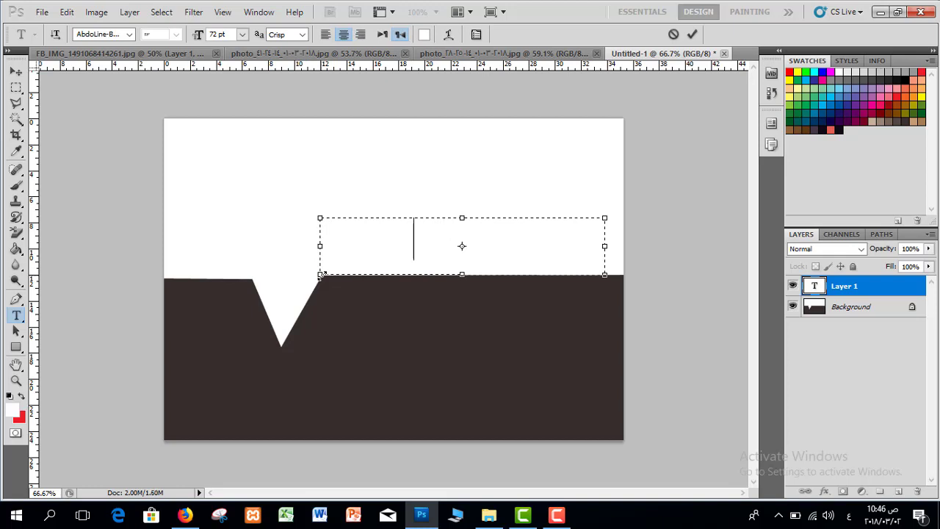
triple_click(514, 238)
click(423, 35)
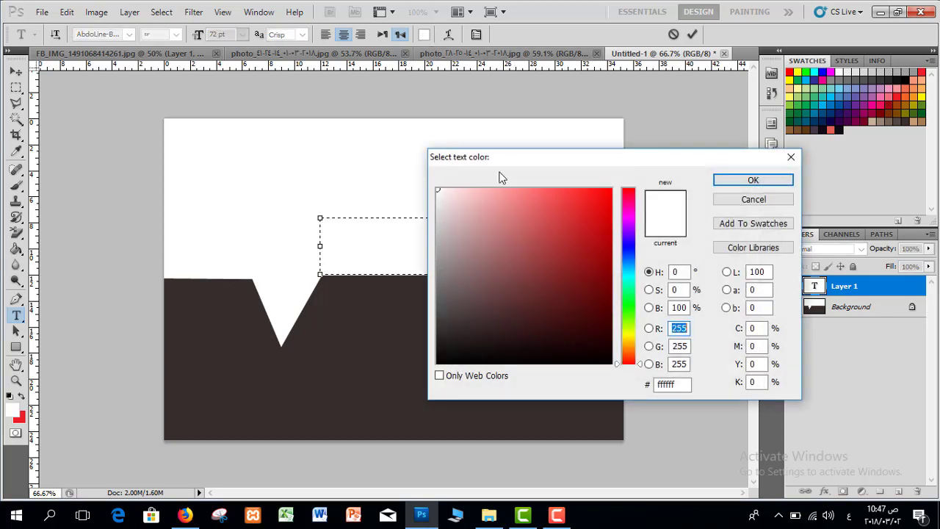
drag(514, 157, 566, 122)
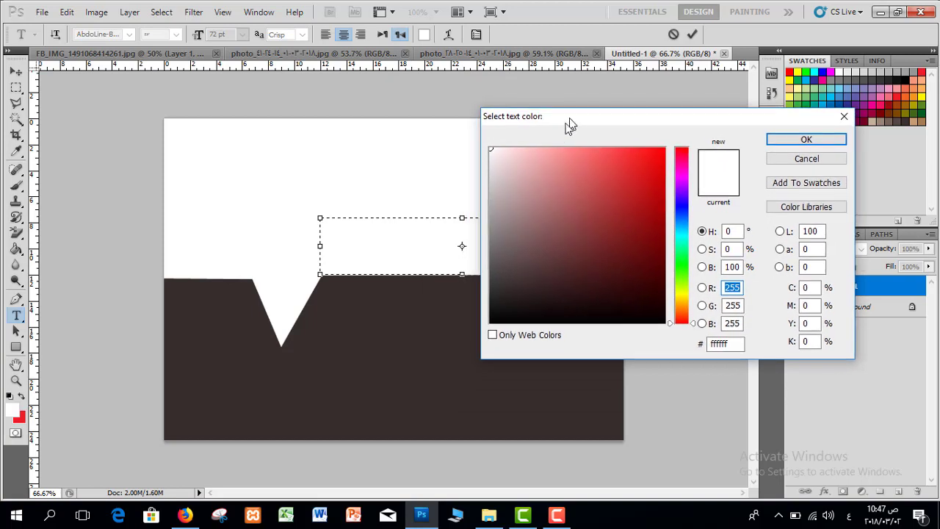
click(403, 337)
click(800, 144)
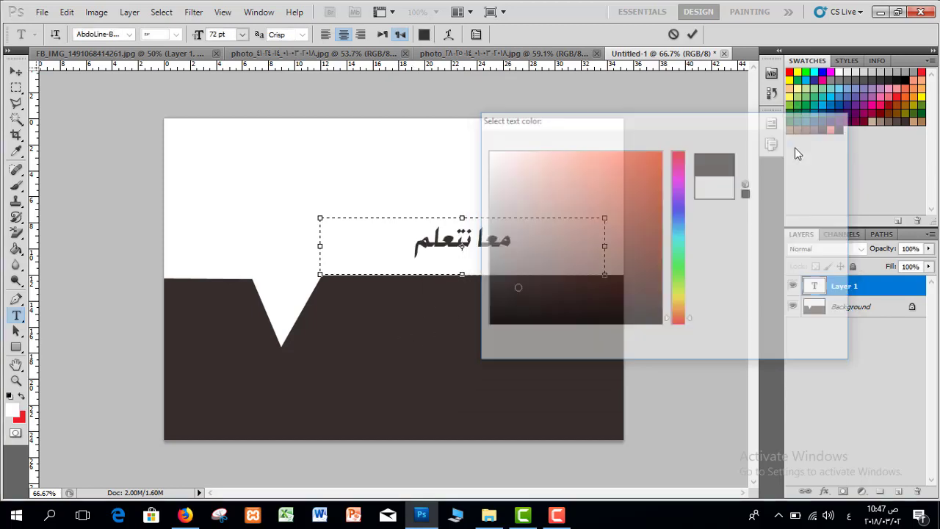
Set the text size to 96 pt, add the tanween to make it معاً نتعلم, and commit the text
click(215, 35)
scroll(215, 35, up, 20)
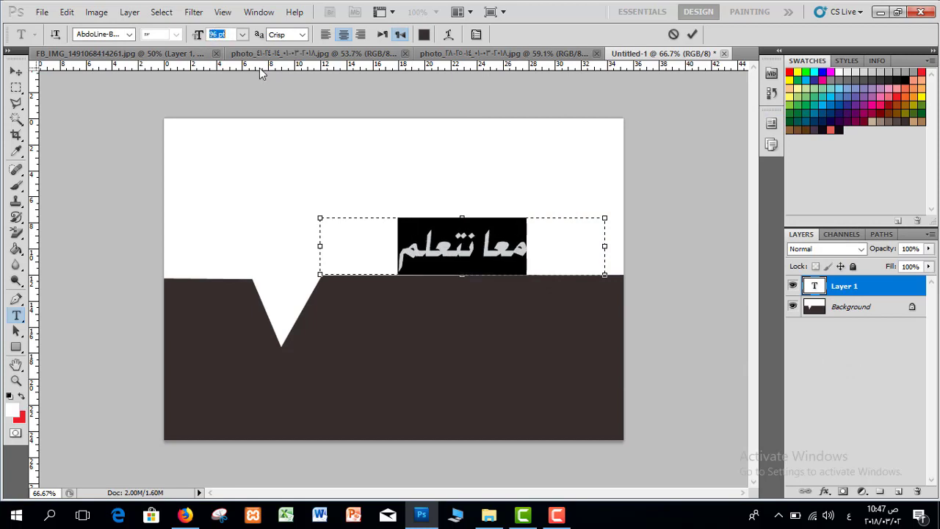
click(487, 246)
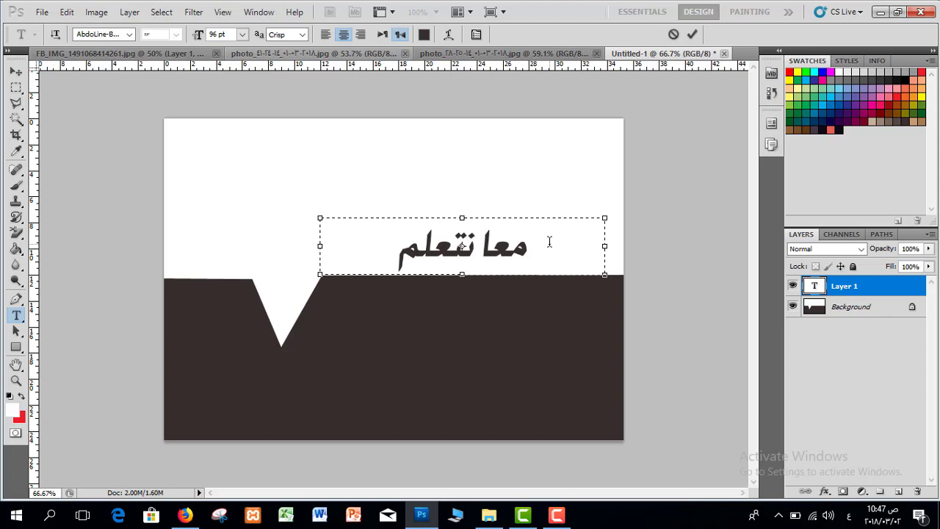
text(ً)
click(692, 34)
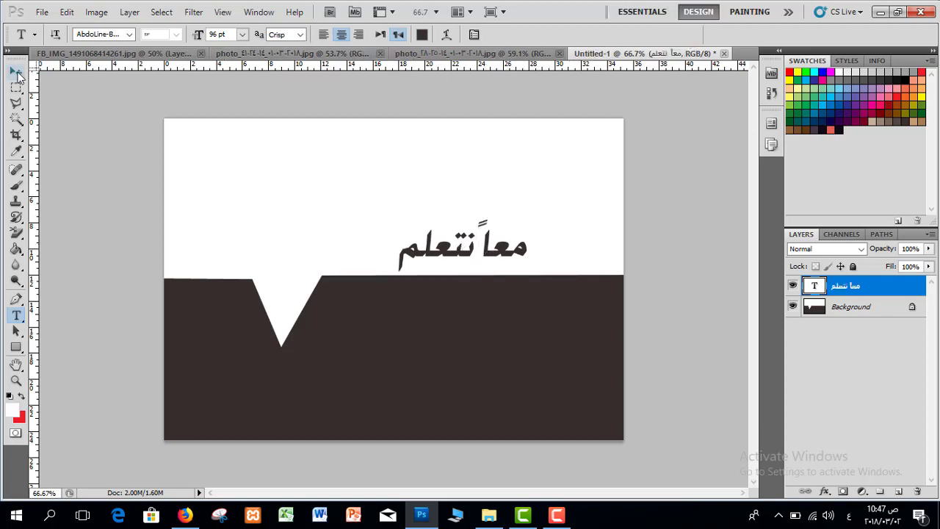
Move the text معاً نتعلم left so it starts at the notch's right corner on the color boundary, and deselect the layer
click(16, 72)
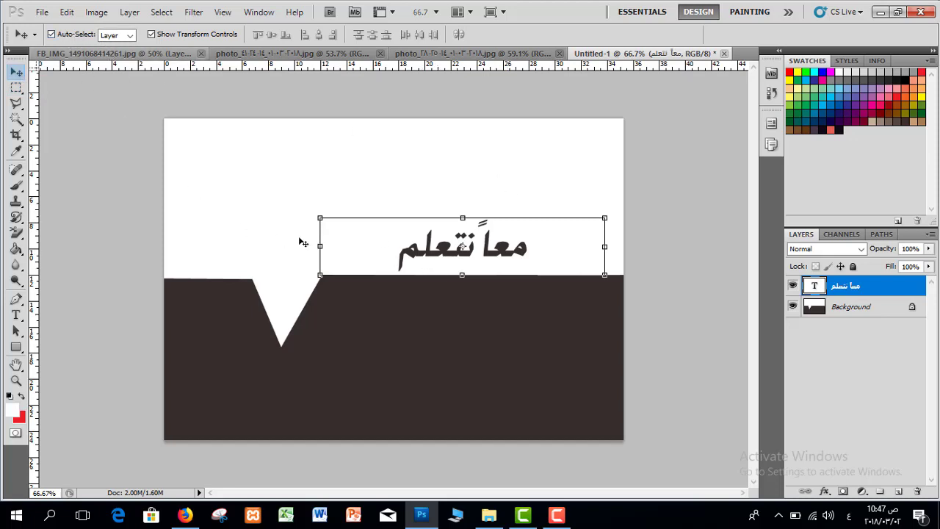
drag(438, 249, 372, 257)
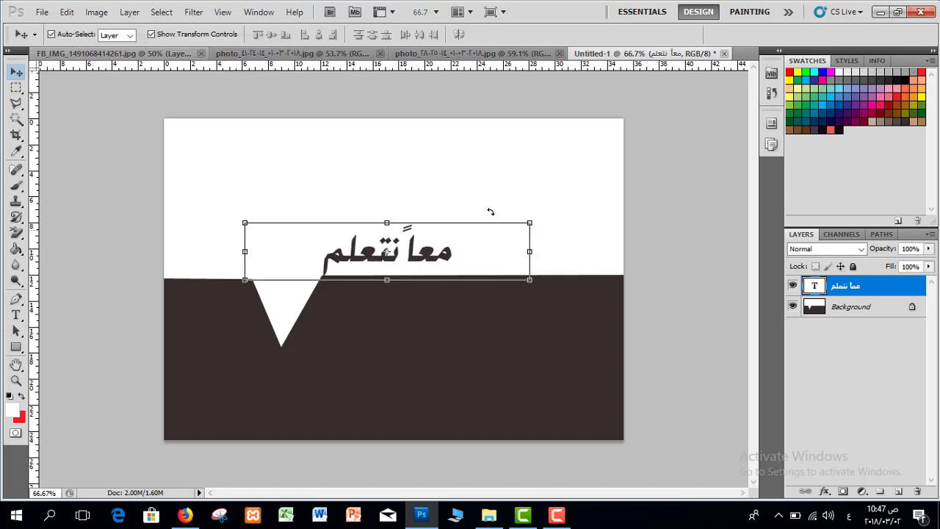
click(459, 179)
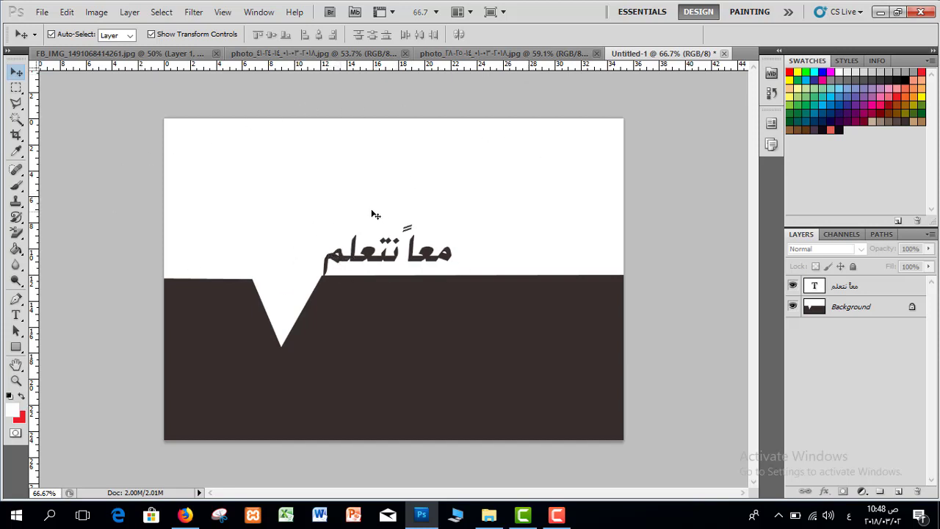
Close the untitled document with the notched boundary without saving it
key(ctrl+w)
click(485, 204)
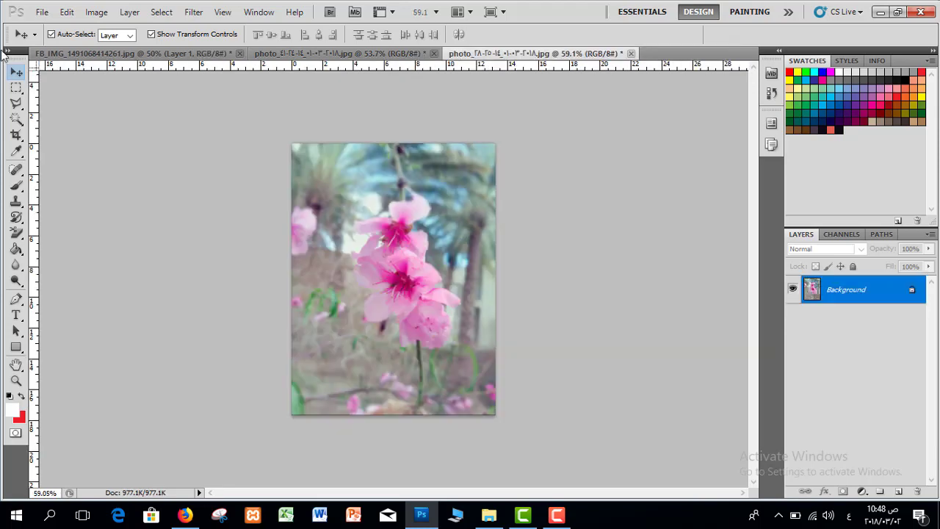
Create a new document 1000 pixels wide and 700 pixels high with RGB Color mode and White background contents
click(42, 12)
click(46, 23)
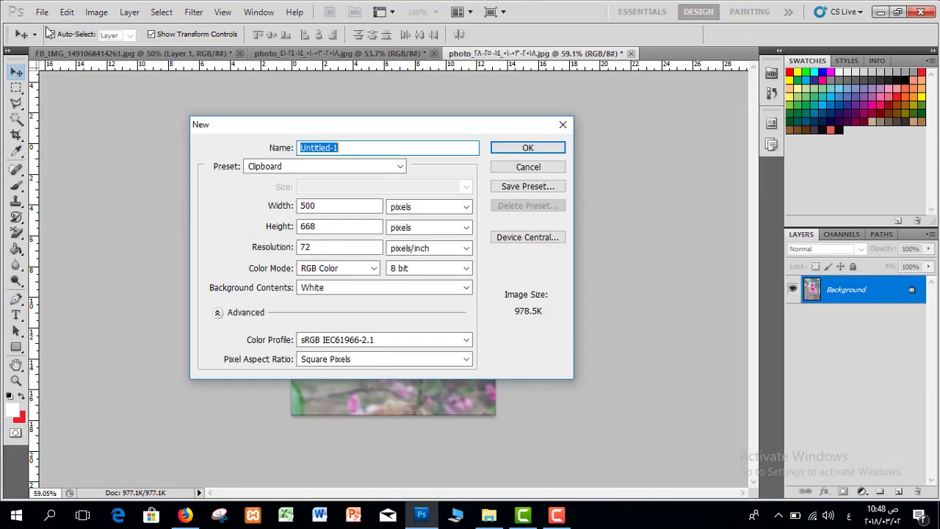
drag(321, 208, 263, 208)
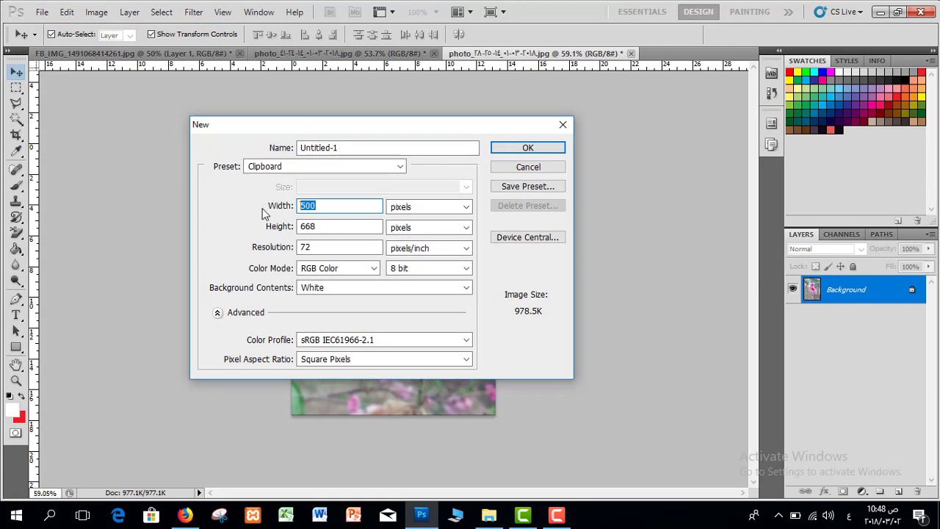
drag(319, 127, 301, 132)
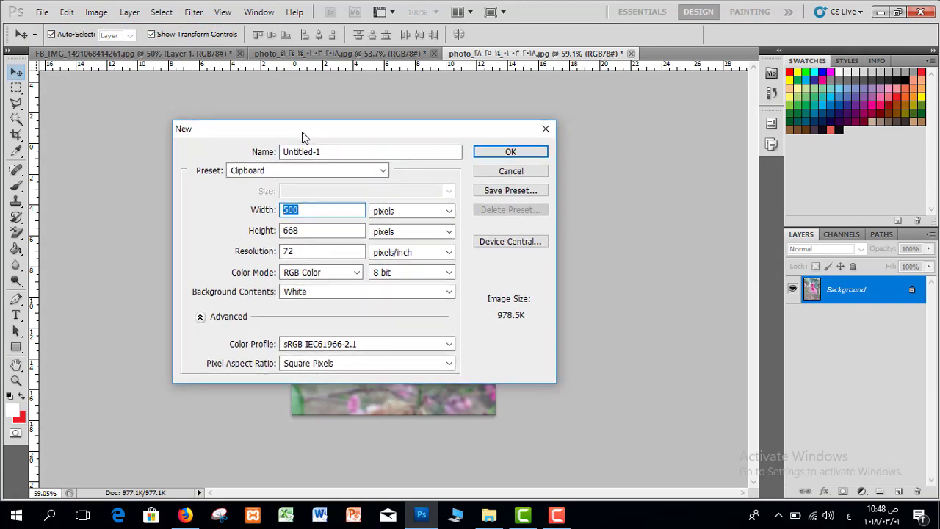
text(1000)
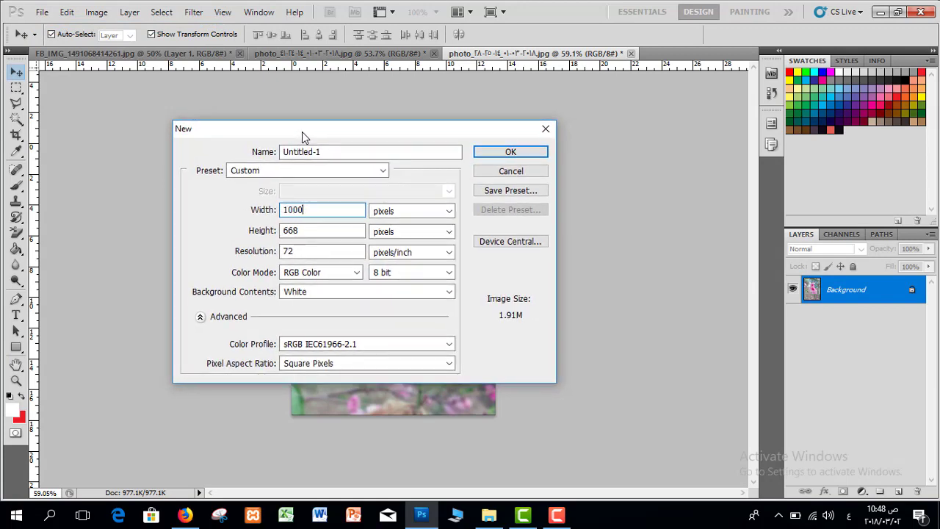
drag(310, 233, 268, 233)
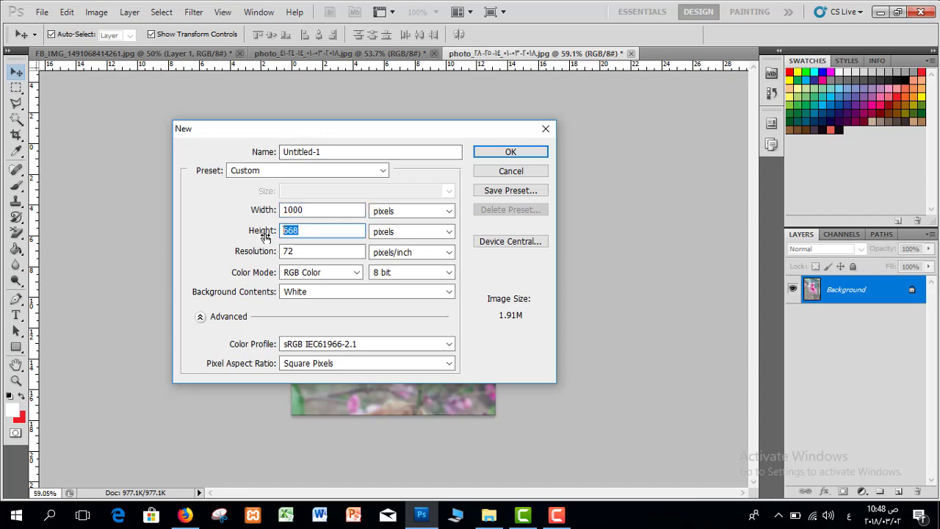
text(7)
key(Tab)
click(324, 273)
click(324, 273)
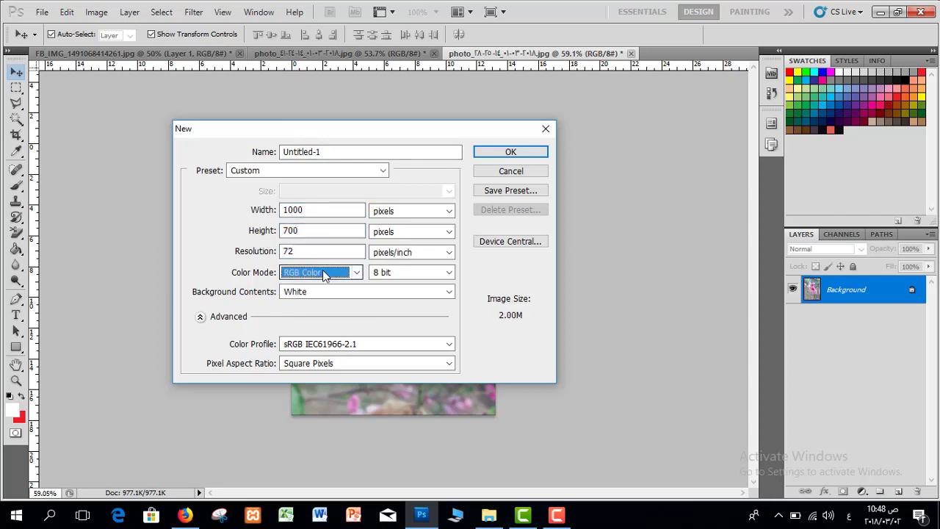
click(323, 273)
click(307, 309)
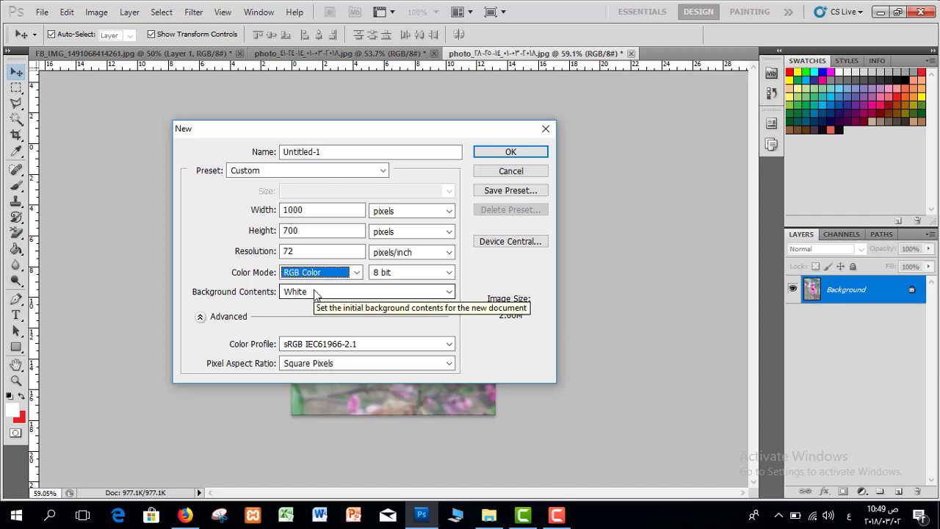
click(507, 153)
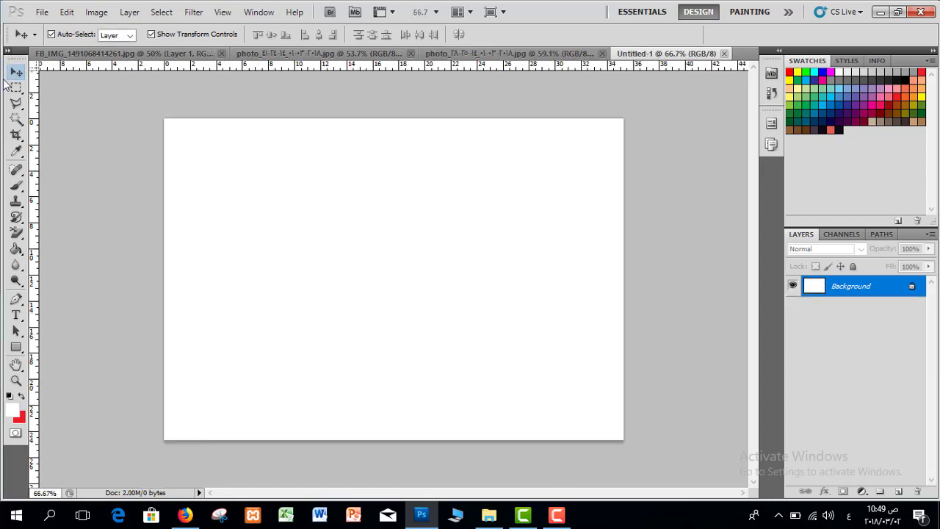
Select a tall rectangle near the canvas's right edge, about 23.5 to 33 on the horizontal ruler and 3.5 to 18.5 on the vertical
click(11, 88)
click(59, 87)
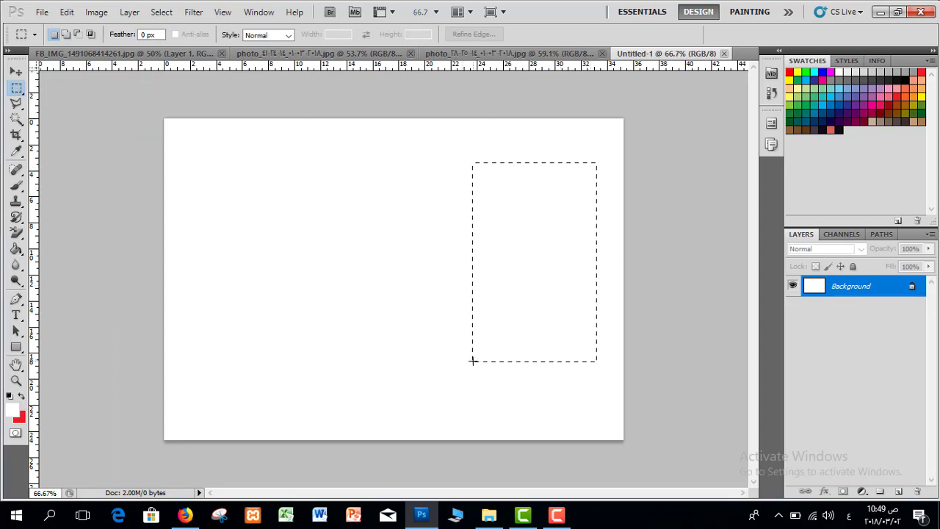
drag(471, 359, 472, 360)
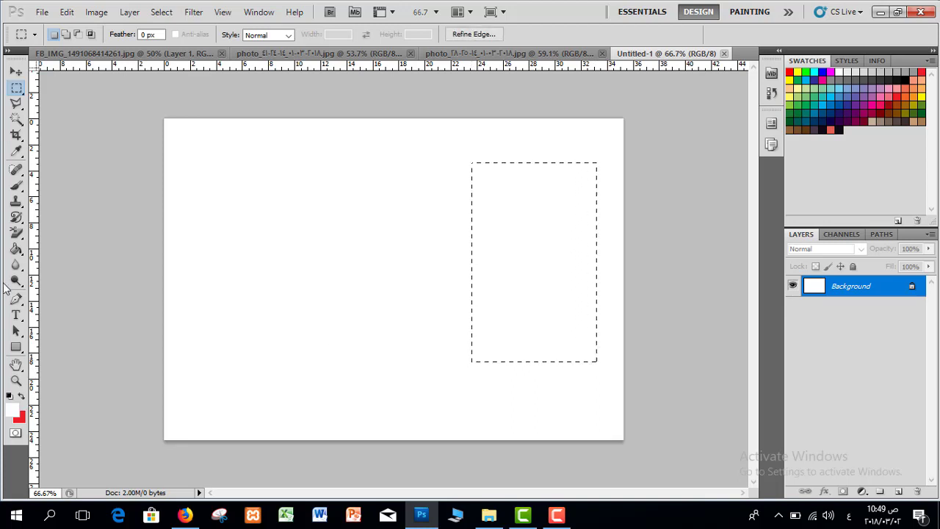
Paint the rectangular selection dark blue with the 200 px Brush and deselect it
click(17, 185)
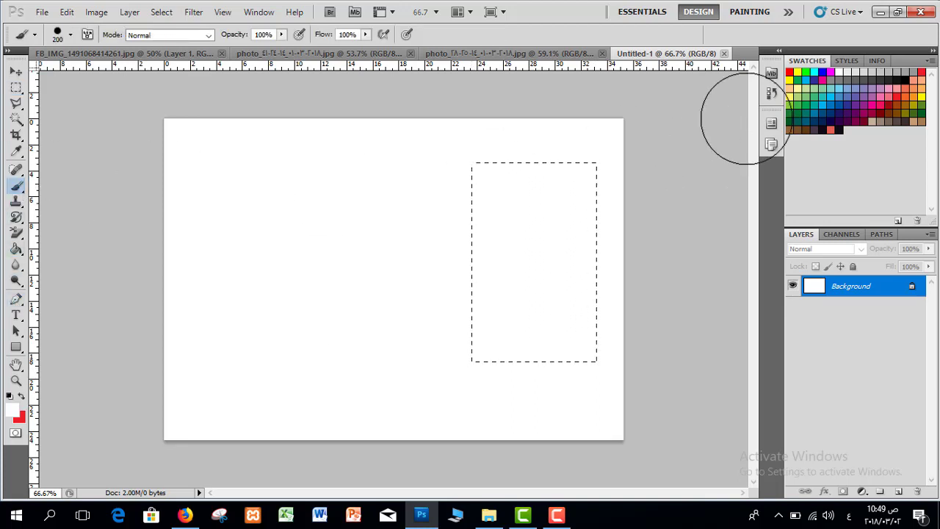
click(825, 105)
mouse_move(596, 181)
mouse_down()
mouse_move(451, 201)
mouse_move(485, 222)
mouse_move(522, 291)
mouse_move(508, 324)
mouse_move(459, 299)
mouse_move(603, 359)
mouse_up()
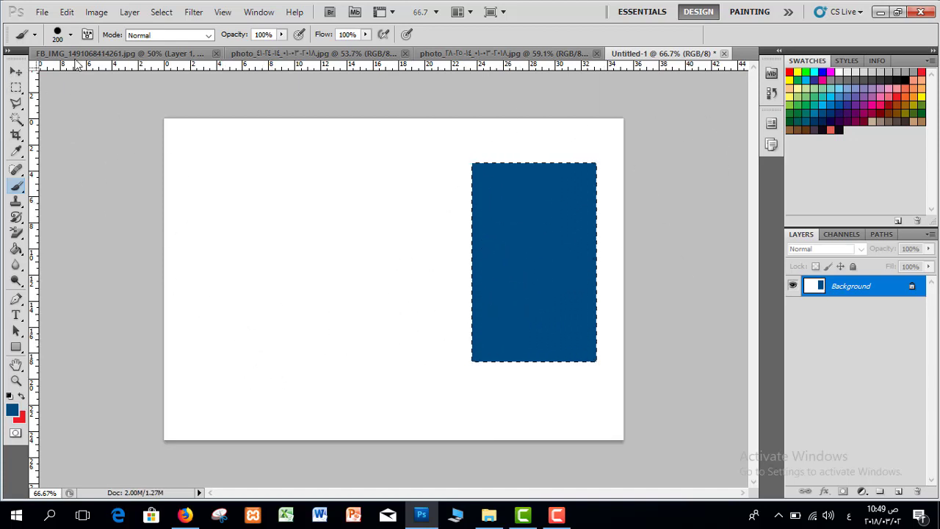
click(161, 12)
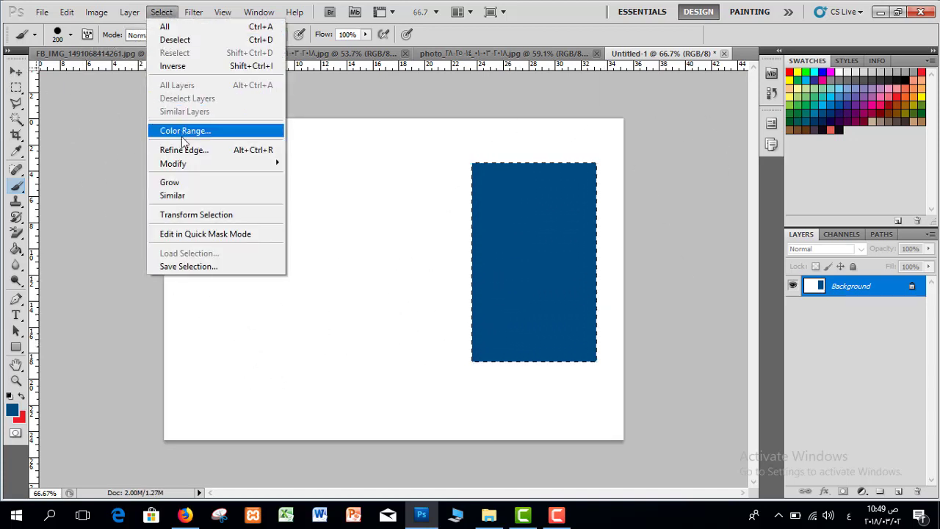
click(175, 39)
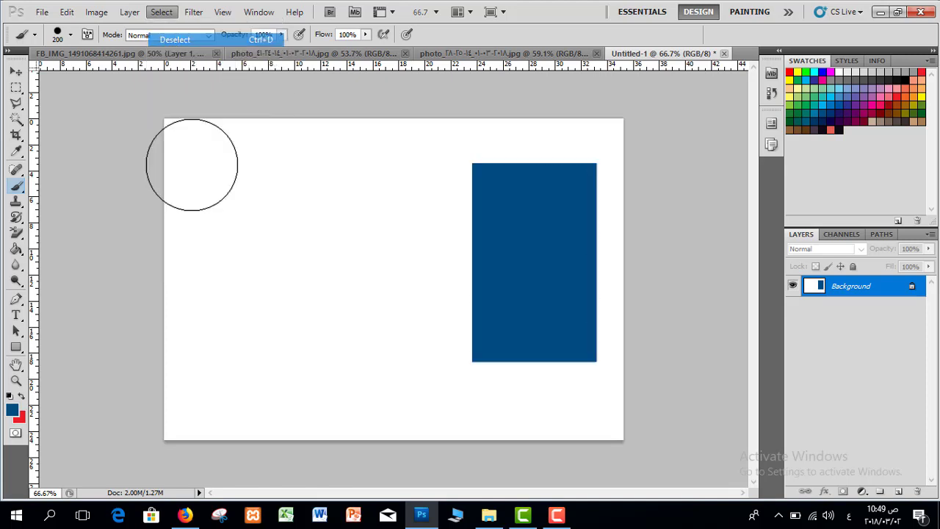
Outline a downward point below the dark blue rectangle with the Polygonal Lasso, joining both lower corners and closing the selection inside the blue area
click(16, 104)
right_click(17, 109)
click(88, 114)
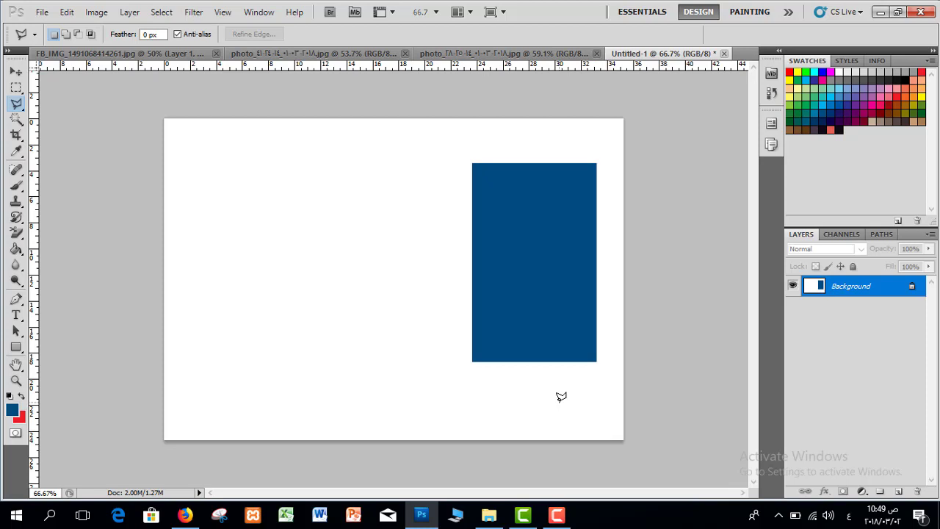
scroll(571, 396, up, 1)
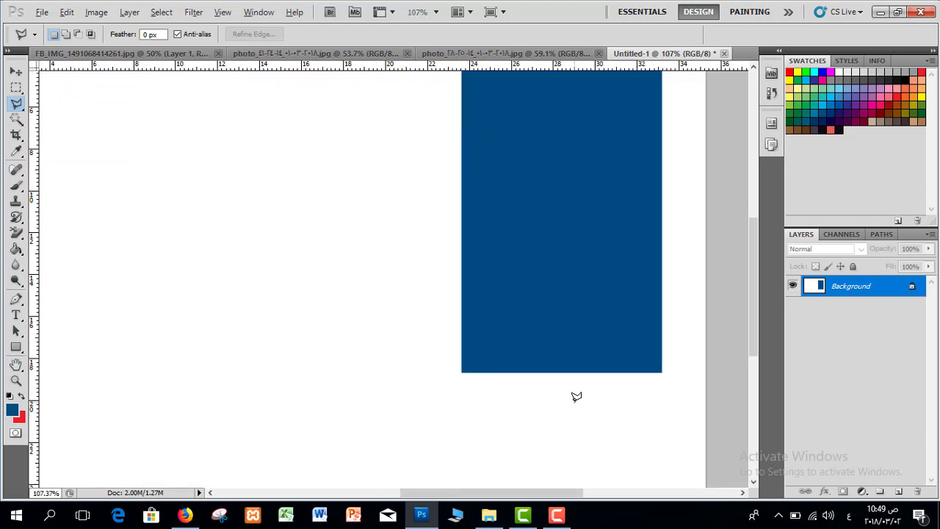
scroll(518, 371, down, 3)
scroll(518, 371, up, 5)
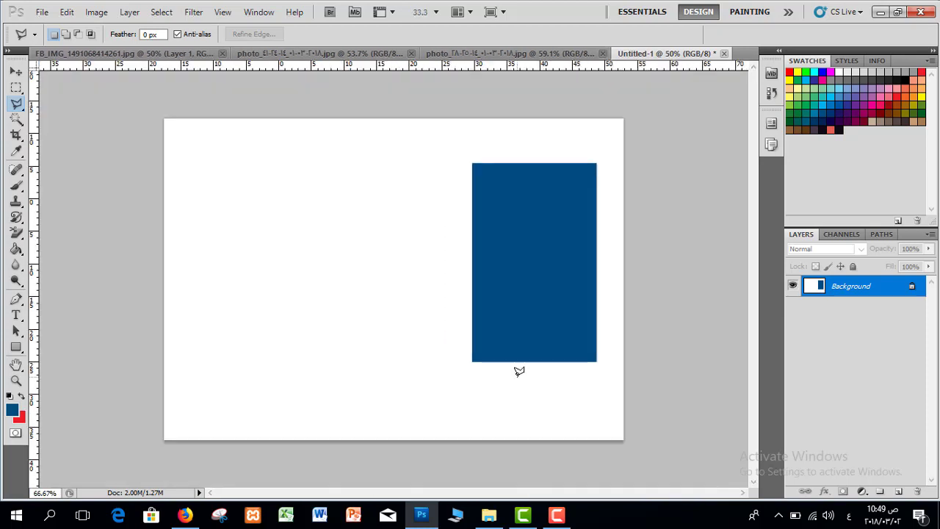
scroll(524, 308, down, 3)
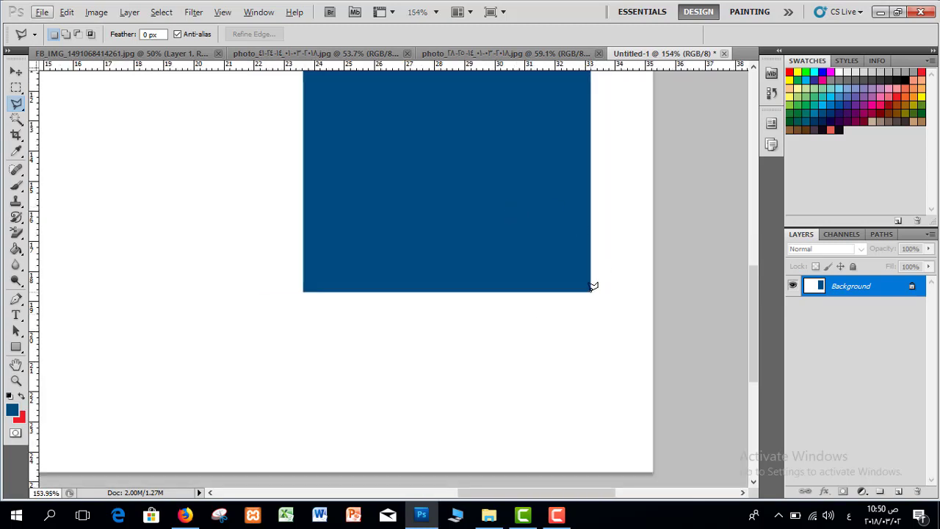
click(461, 386)
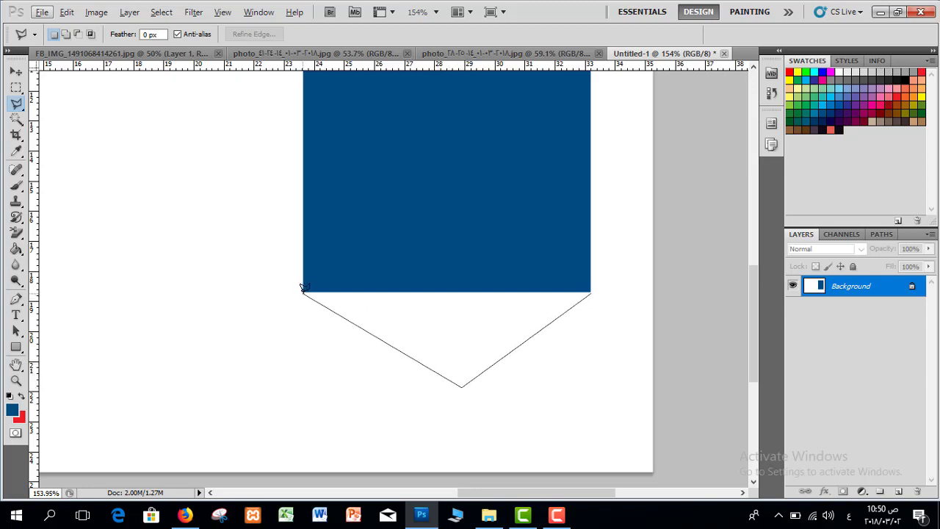
click(407, 237)
click(563, 250)
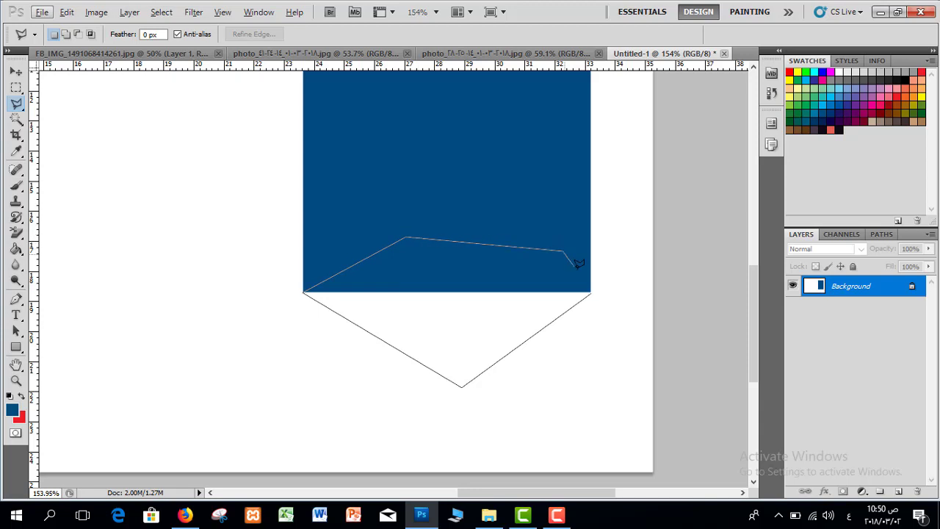
click(589, 292)
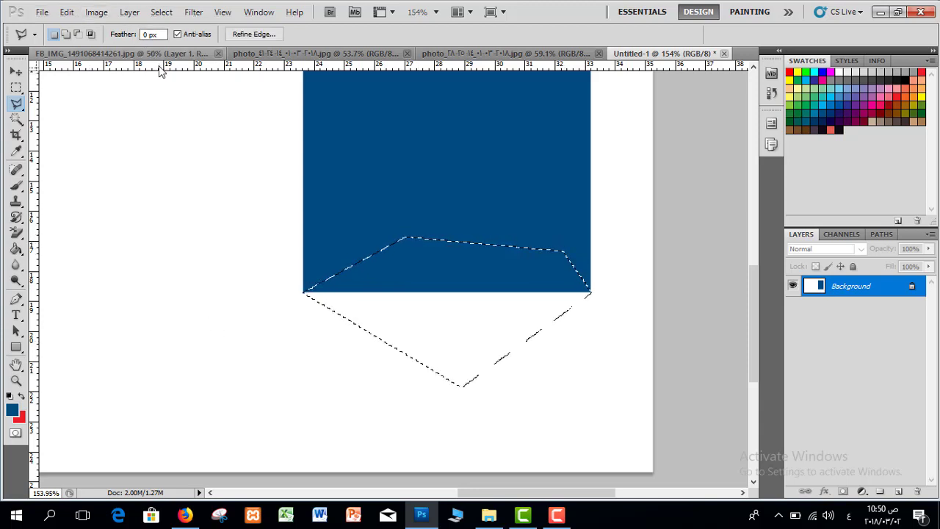
drag(162, 67, 265, 71)
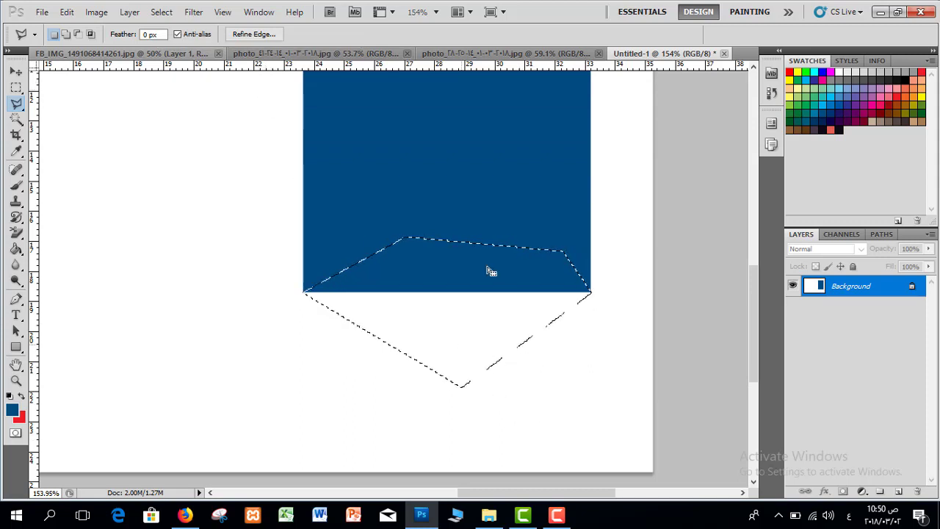
click(16, 104)
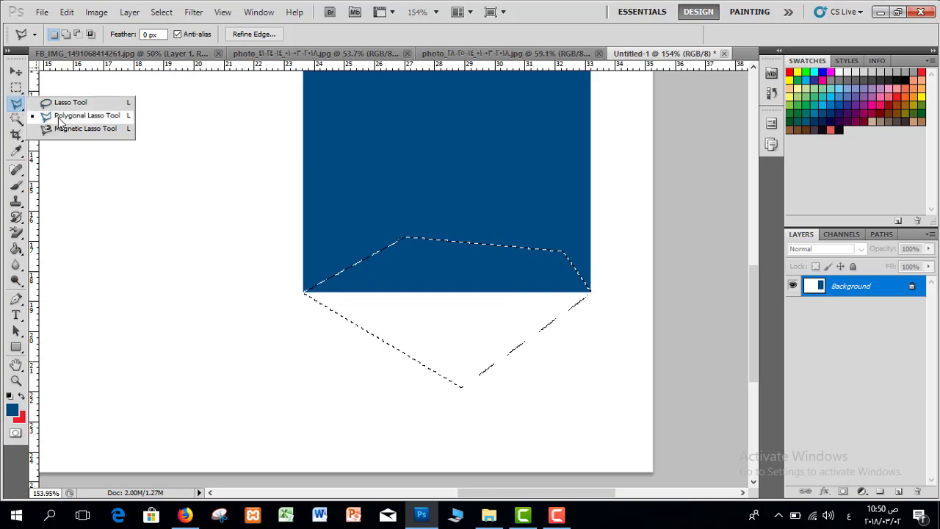
click(59, 114)
Paint the pointed selection with the same dark blue, #004a80, using the 200 px Brush, and deselect it
click(16, 185)
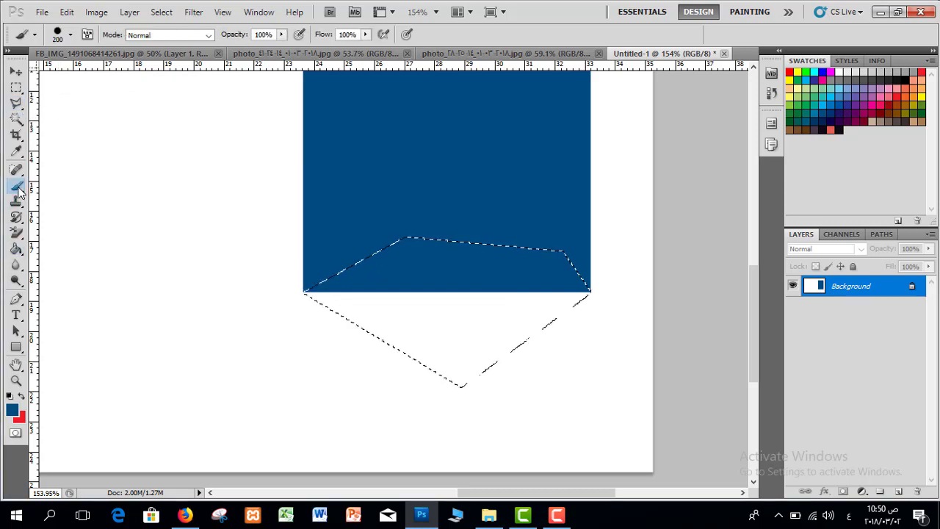
click(59, 188)
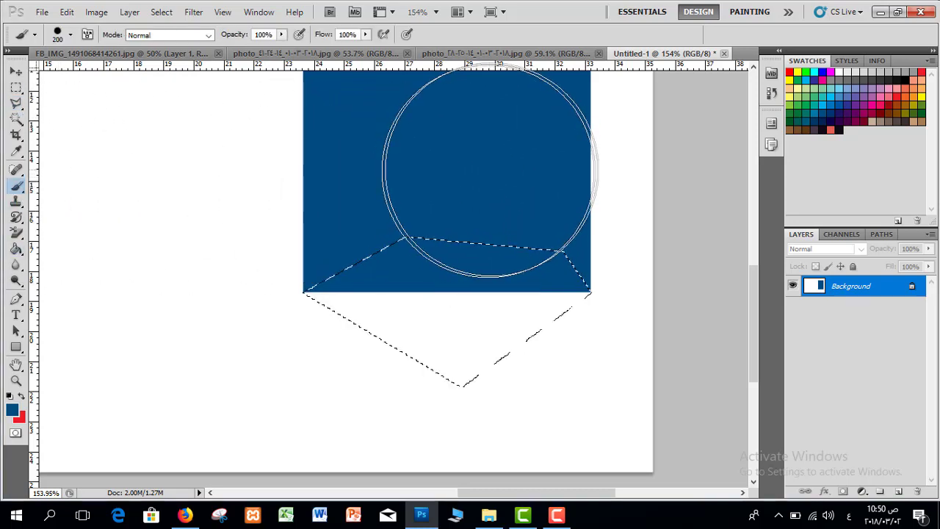
click(10, 413)
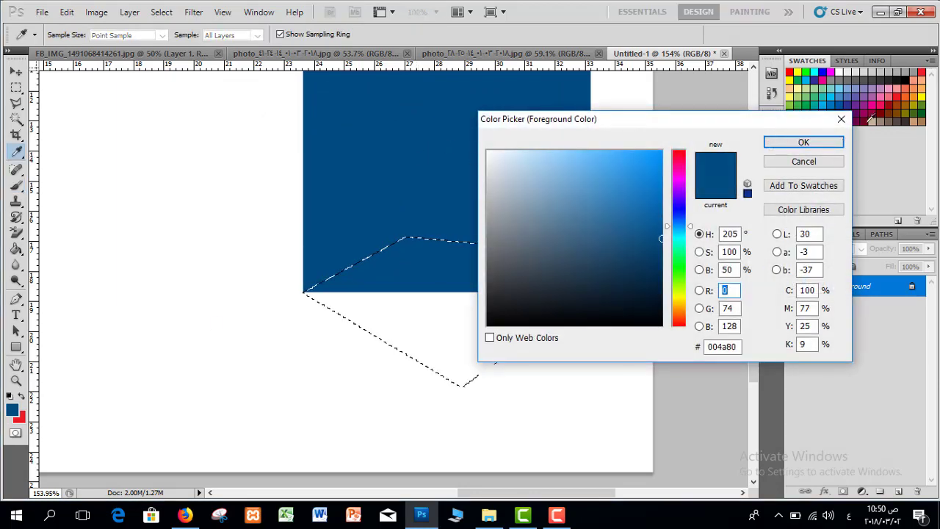
click(808, 147)
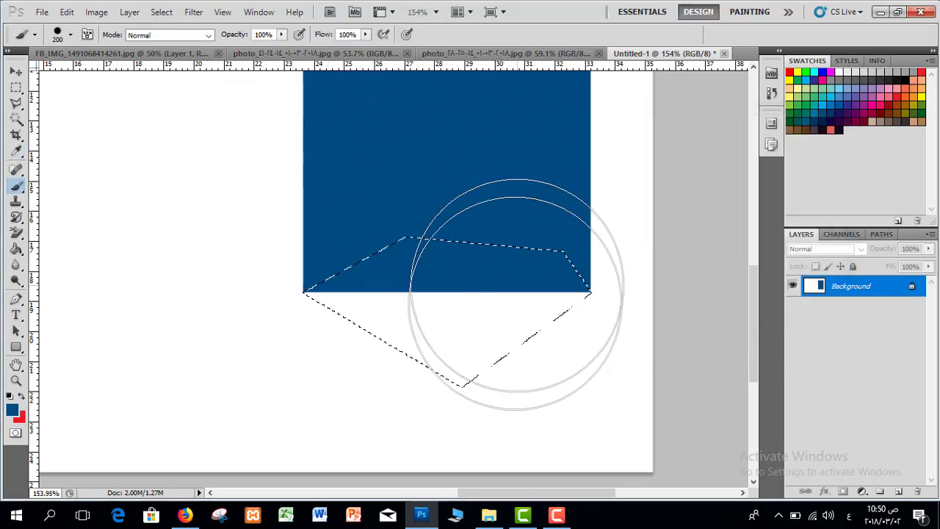
mouse_move(507, 308)
mouse_down()
mouse_move(369, 342)
mouse_move(369, 268)
mouse_up()
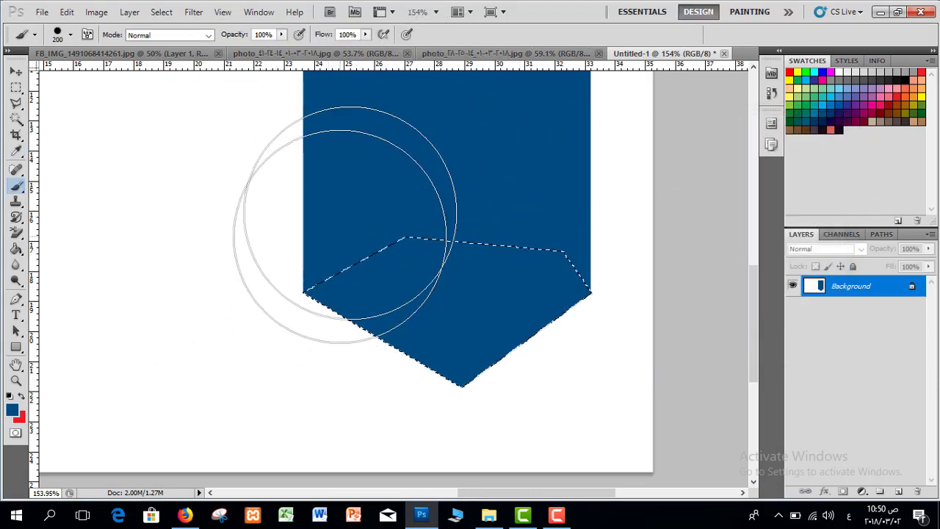
click(158, 13)
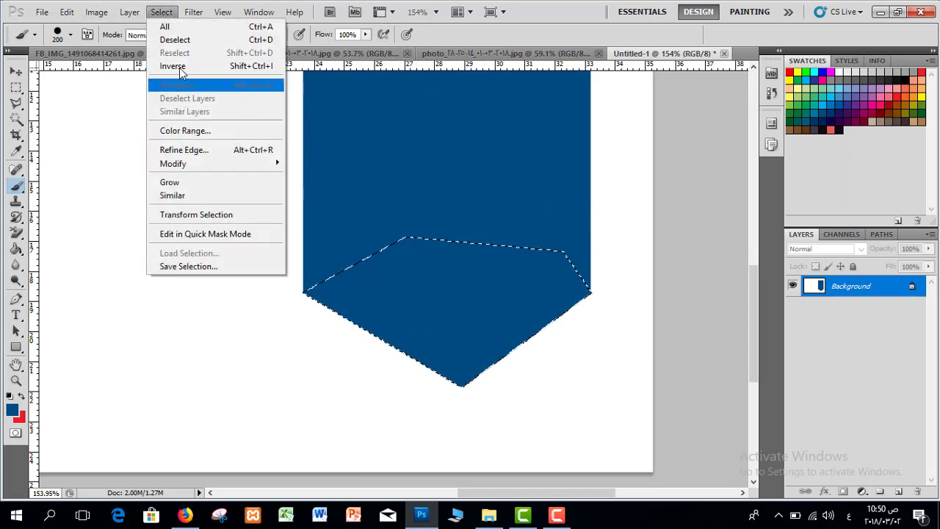
click(185, 42)
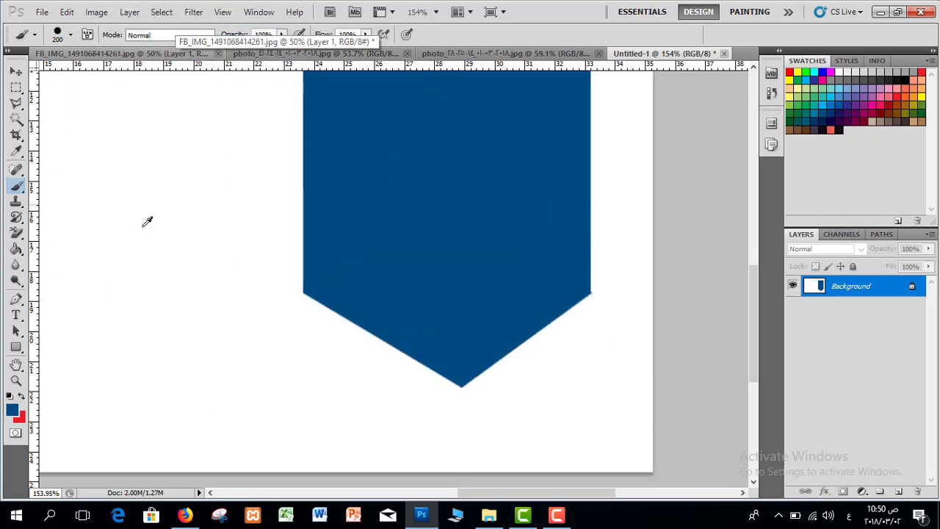
Select a rectangle adjoining the dark blue shape's left side, matching its straight height and reaching left to about 13 on the horizontal ruler
scroll(147, 220, down, 3)
scroll(218, 236, down, 1)
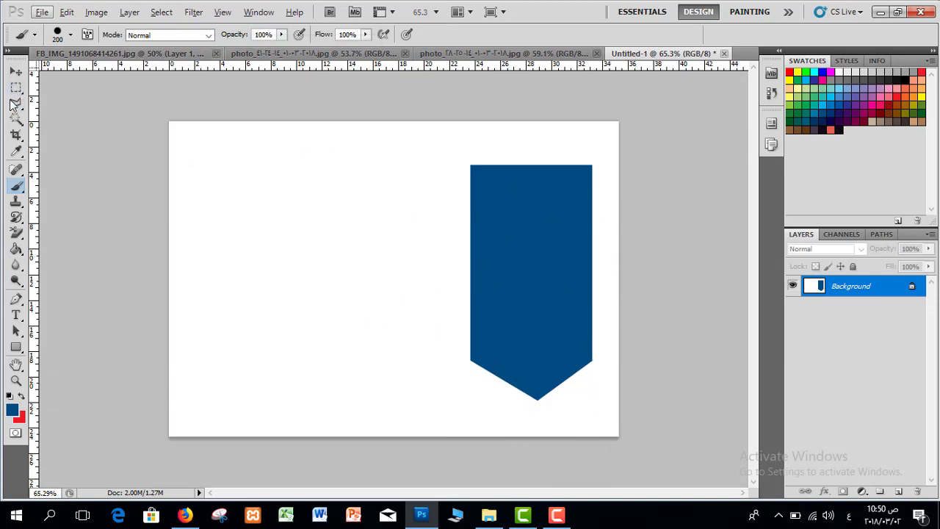
click(17, 88)
scroll(387, 208, up, 1)
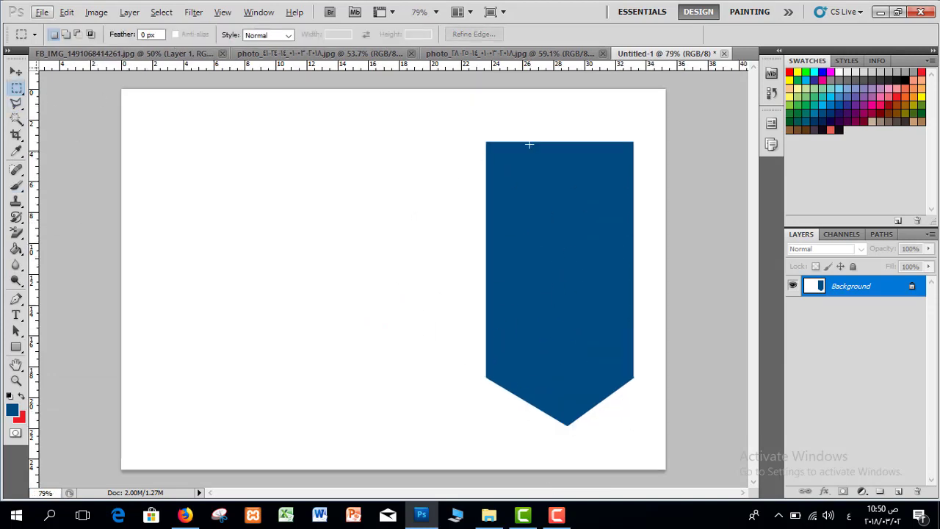
scroll(485, 145, up, 2)
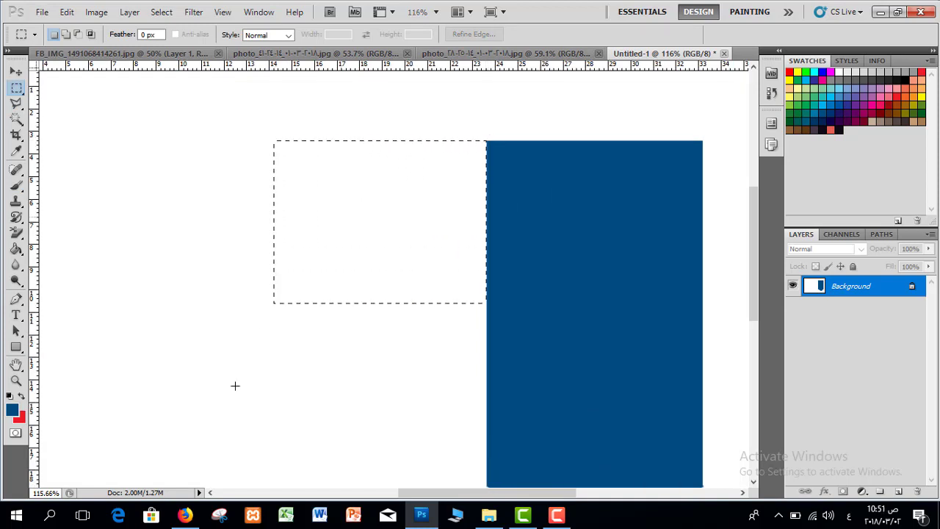
scroll(236, 390, down, 2)
drag(235, 386, 254, 420)
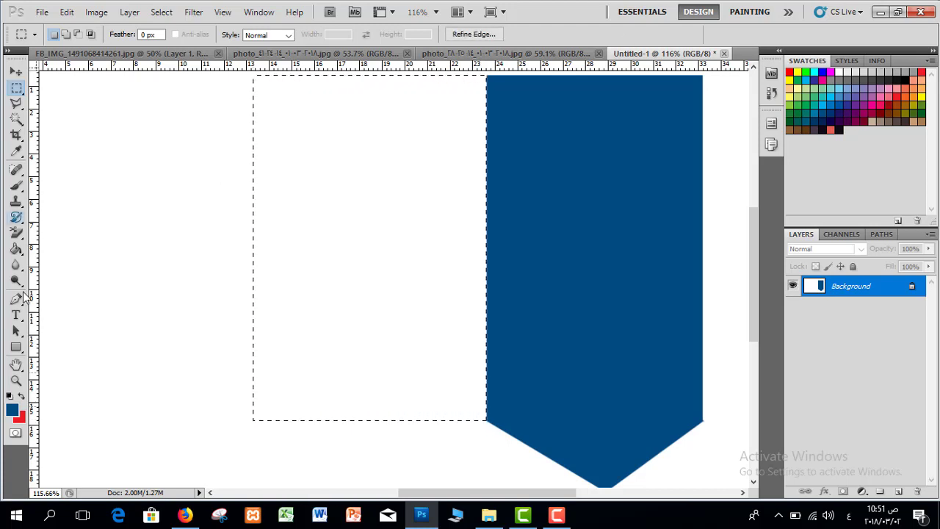
Set the foreground color to light blue #00aeef, paint the selected rectangle with the 200 px Brush, and deselect it
click(13, 410)
drag(806, 121, 835, 172)
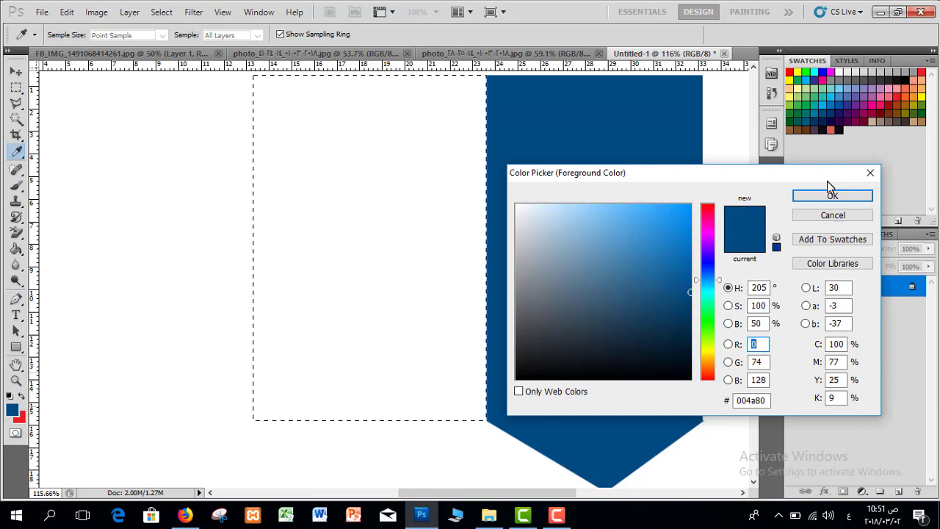
click(826, 102)
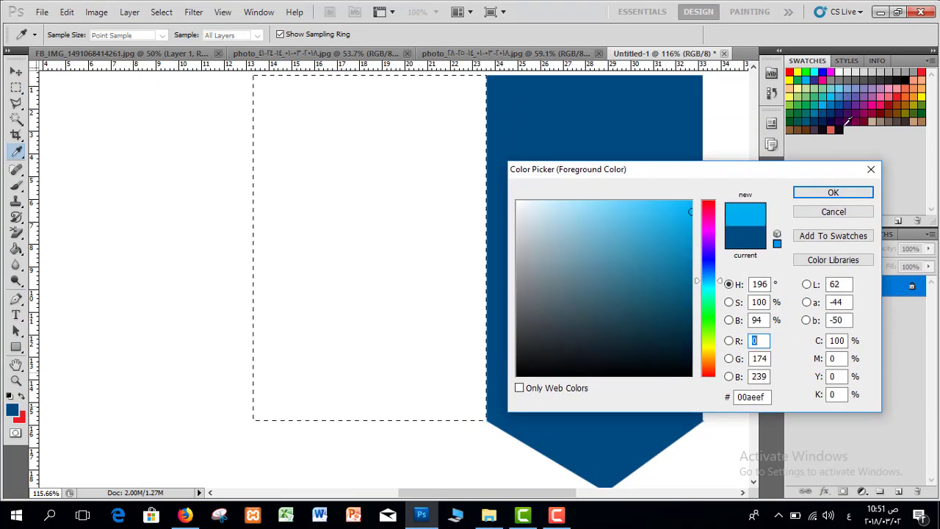
click(833, 192)
click(16, 185)
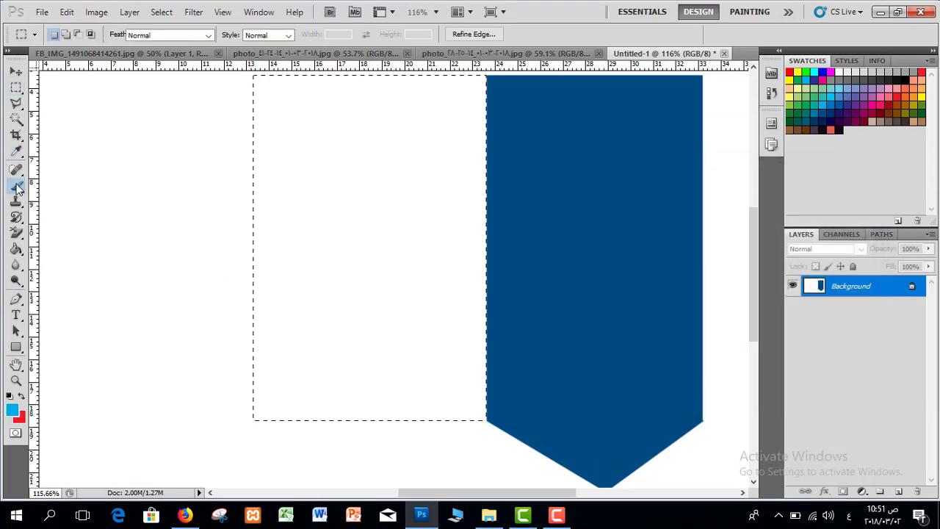
scroll(354, 222, up, 1)
click(363, 225)
mouse_move(257, 238)
mouse_down()
mouse_move(178, 130)
mouse_move(607, 399)
mouse_up()
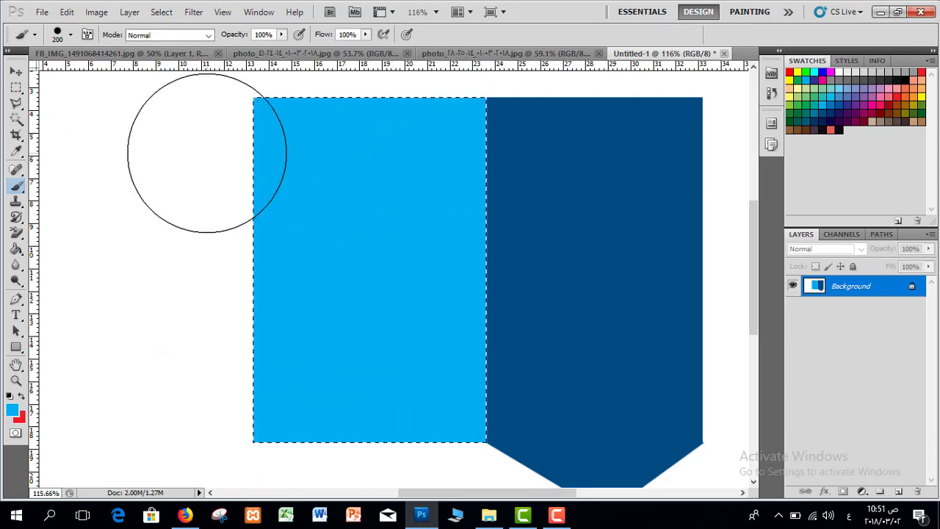
key(ctrl+d)
Outline a downward point below the light blue rectangle with the Polygonal Lasso, joining both lower corners and closing the selection inside the light blue area
scroll(287, 237, down, 2)
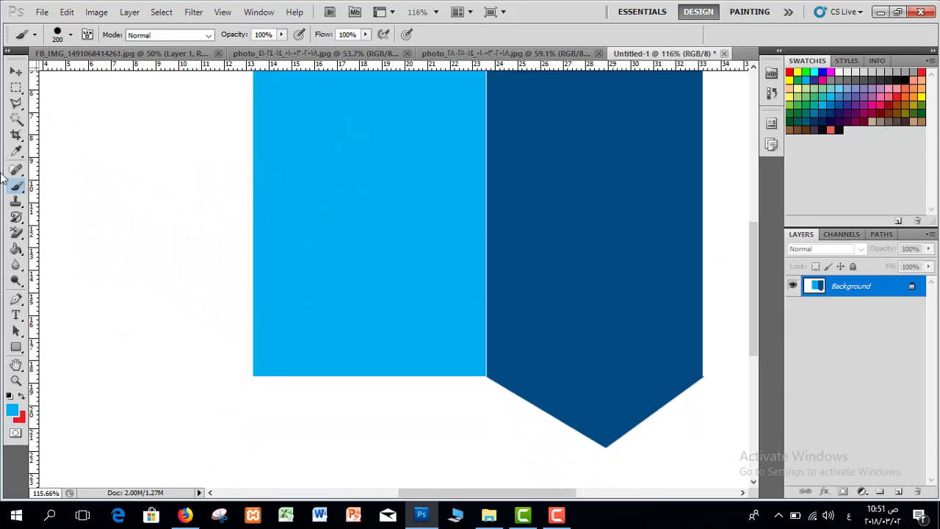
click(16, 103)
scroll(347, 249, down, 2)
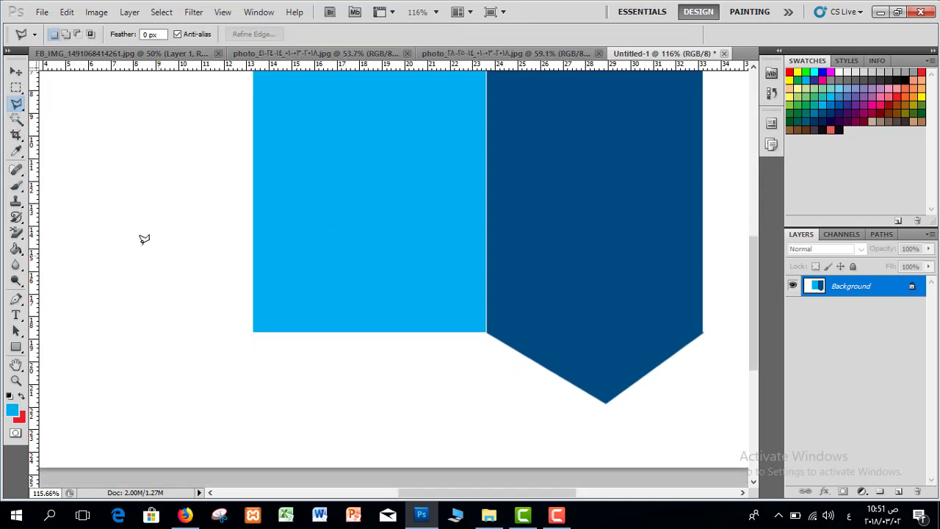
scroll(480, 338, up, 1)
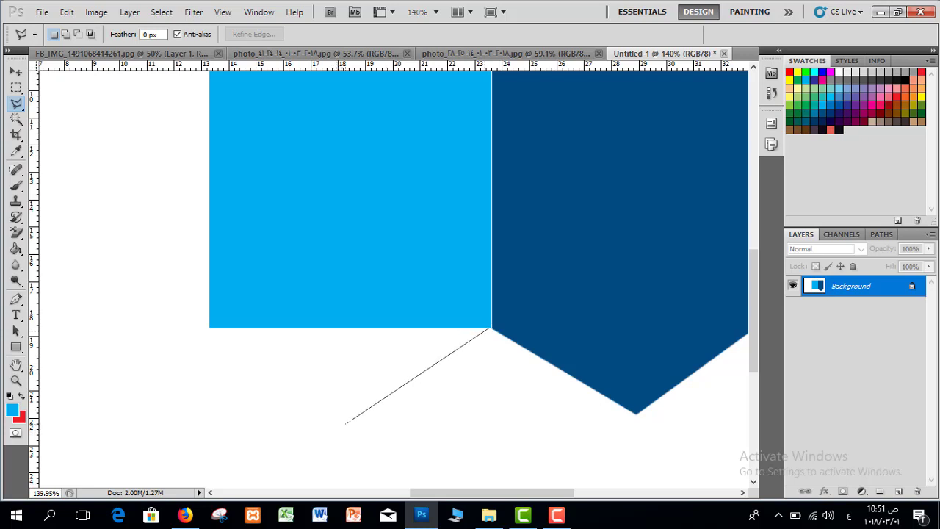
click(345, 421)
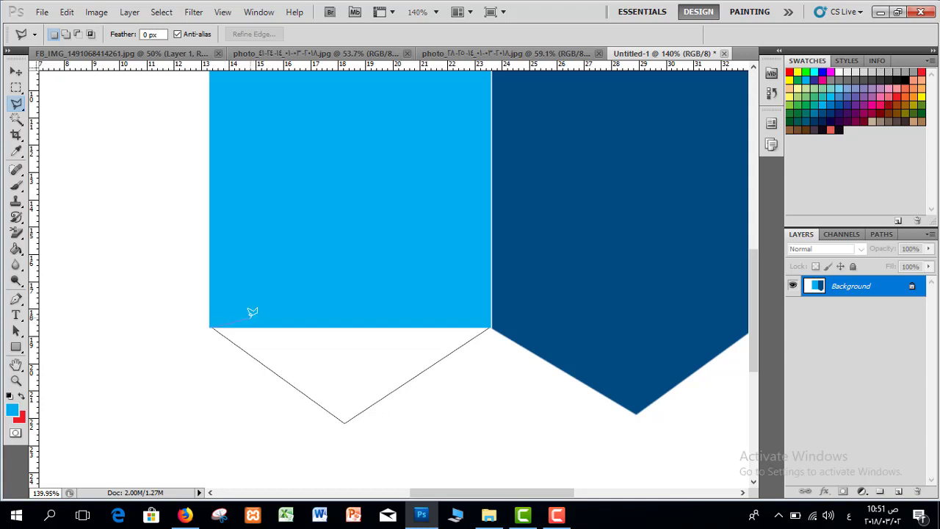
click(210, 326)
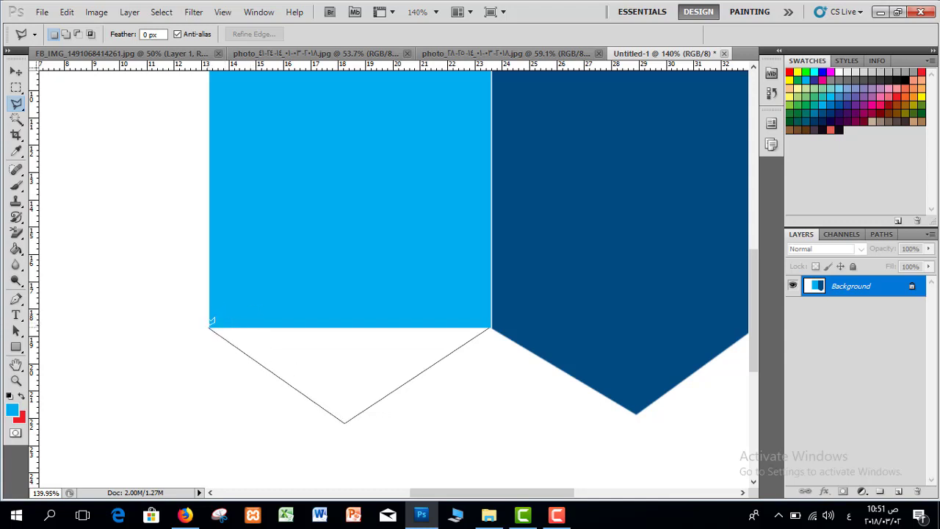
click(330, 262)
click(440, 286)
click(490, 325)
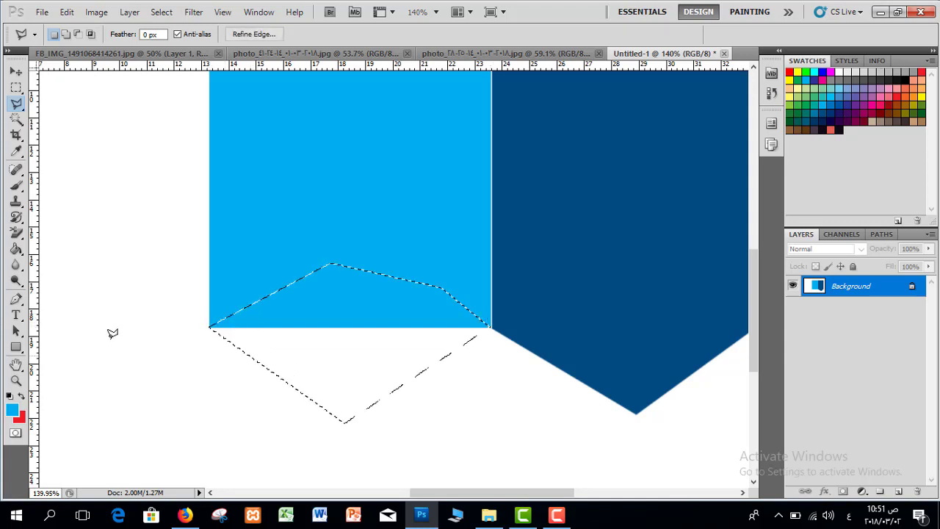
Paint the pointed selection with the same light blue, #00aeef, using the 200 px Brush, and deselect it
click(15, 184)
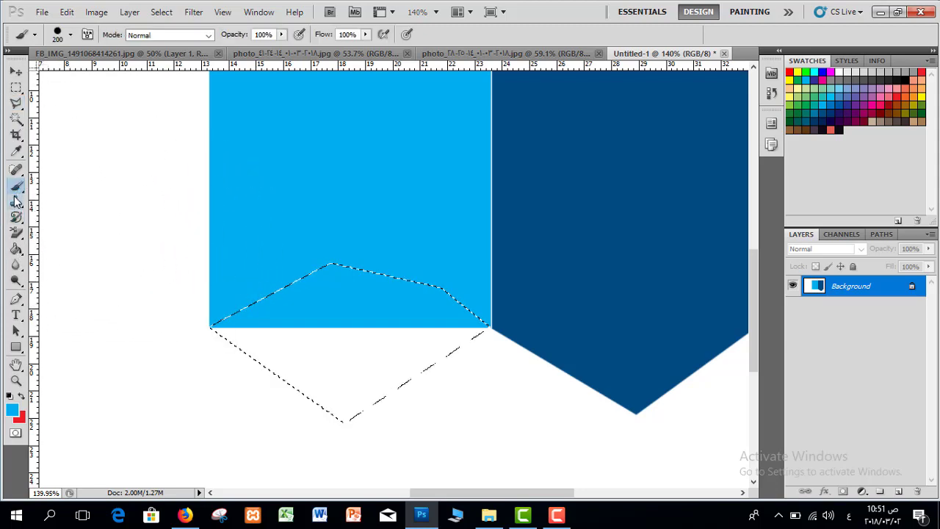
click(13, 411)
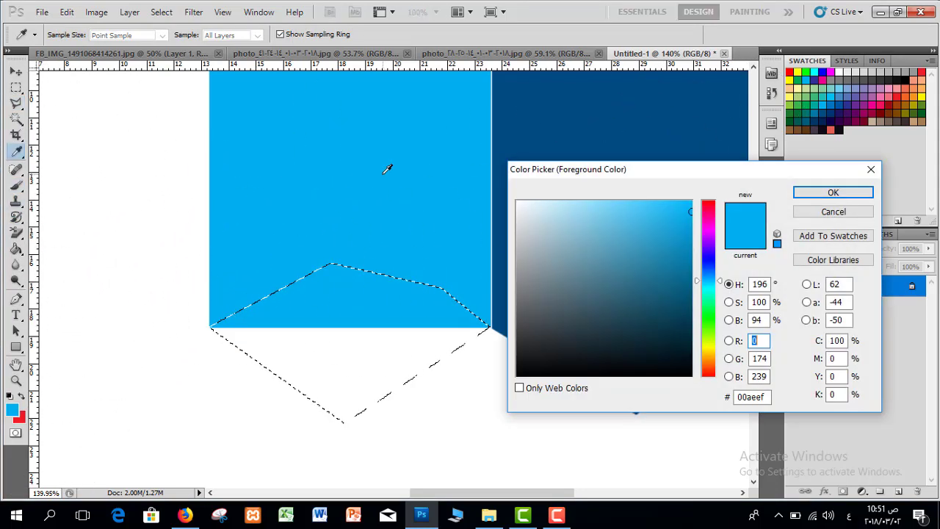
click(852, 193)
drag(401, 372, 346, 293)
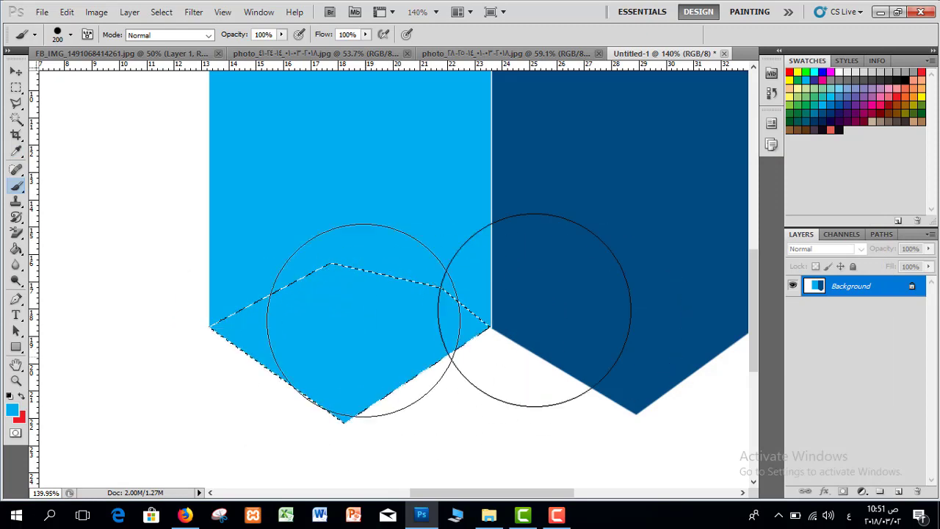
key(ctrl+d)
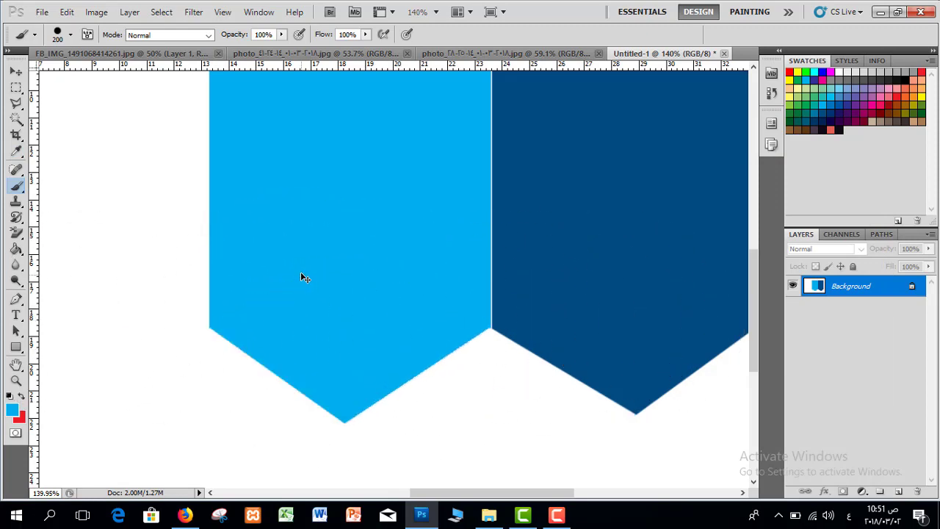
Select a rectangle adjoining the light blue shape's left side, matching its straight height and reaching left to about 3 on the horizontal ruler
scroll(426, 367, down, 3)
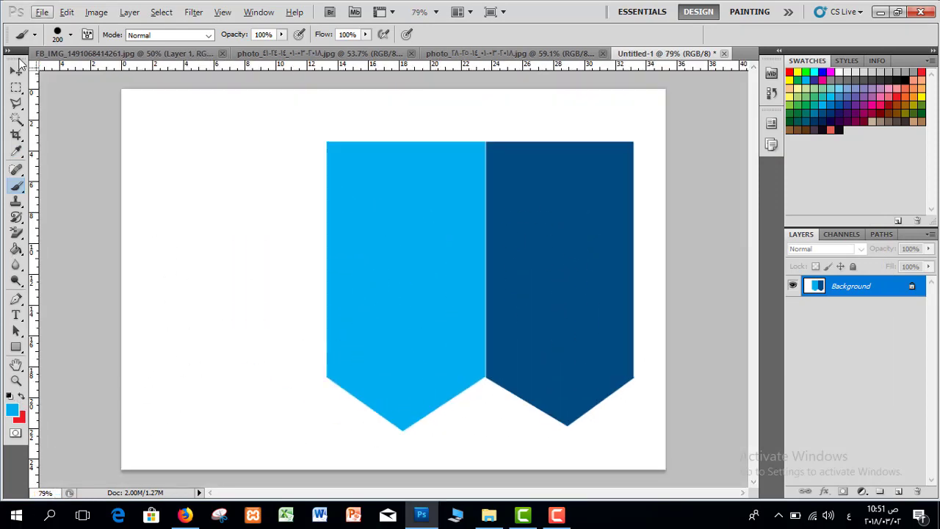
click(16, 86)
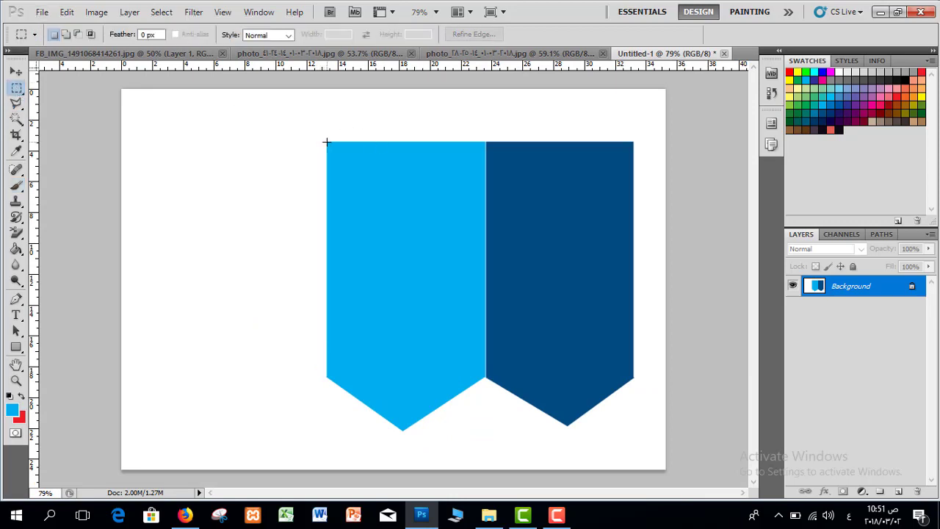
drag(212, 303, 172, 377)
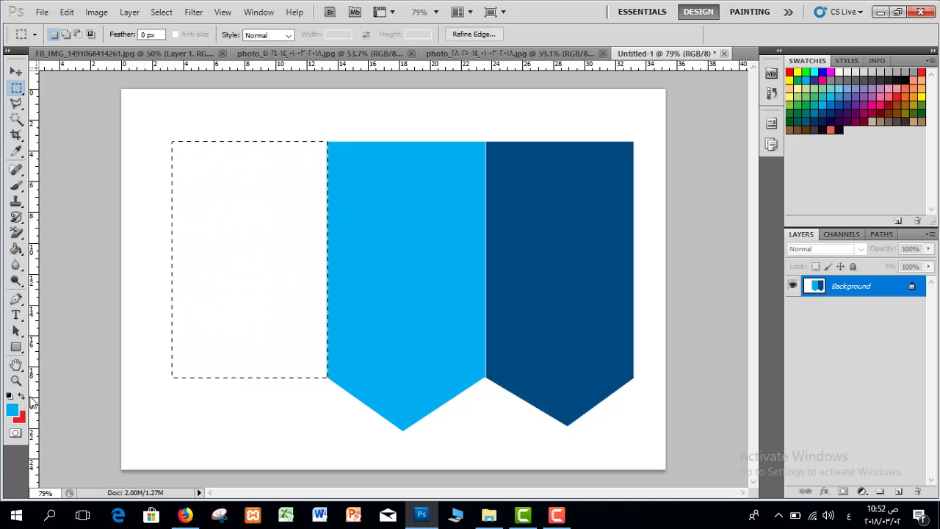
Set the foreground color to pinkish red #ed145b and paint the selected rectangle with the 200 px Brush
click(16, 188)
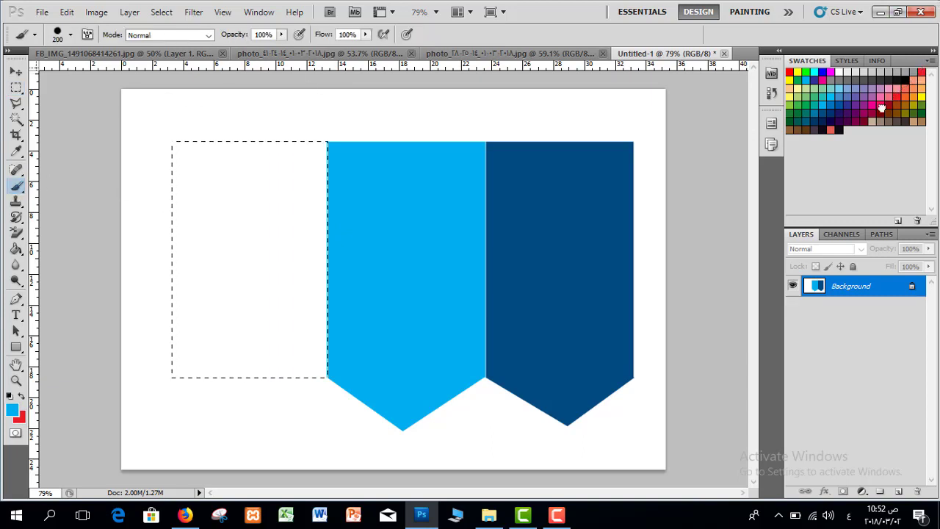
click(886, 100)
mouse_move(355, 245)
mouse_down()
mouse_move(224, 256)
mouse_move(199, 190)
mouse_move(386, 168)
mouse_move(143, 297)
mouse_move(369, 355)
mouse_move(281, 298)
mouse_up()
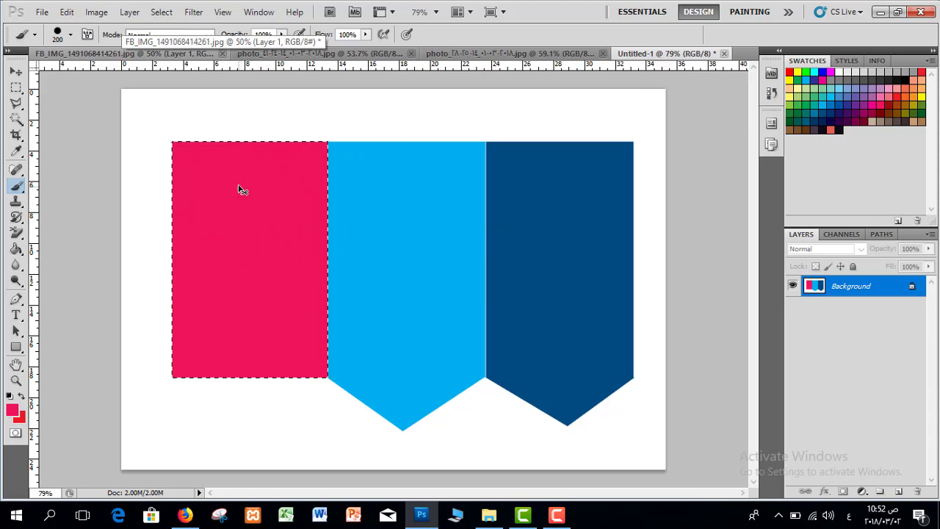
Drop the rectangular selection and outline a downward point below the pink rectangle with the Polygonal Lasso, joining both lower corners and closing inside the pink area
scroll(221, 357, up, 4)
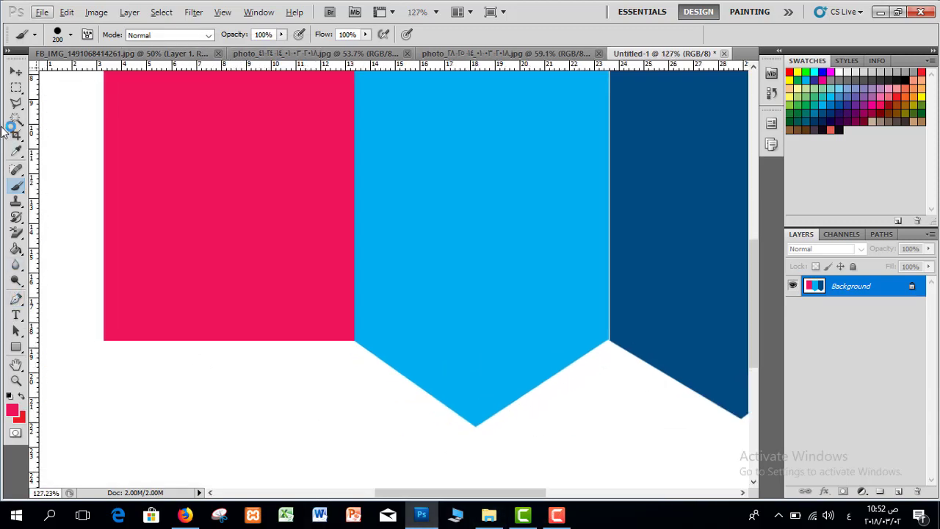
click(16, 104)
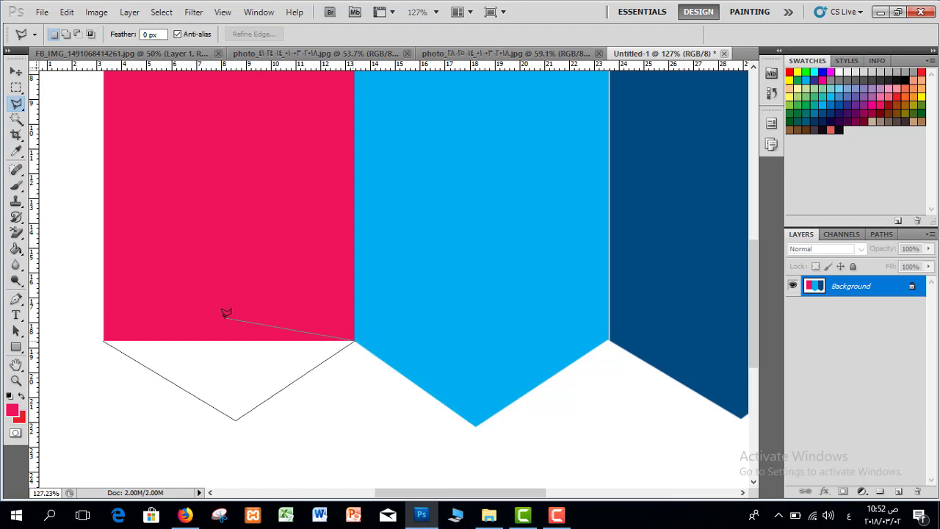
click(105, 337)
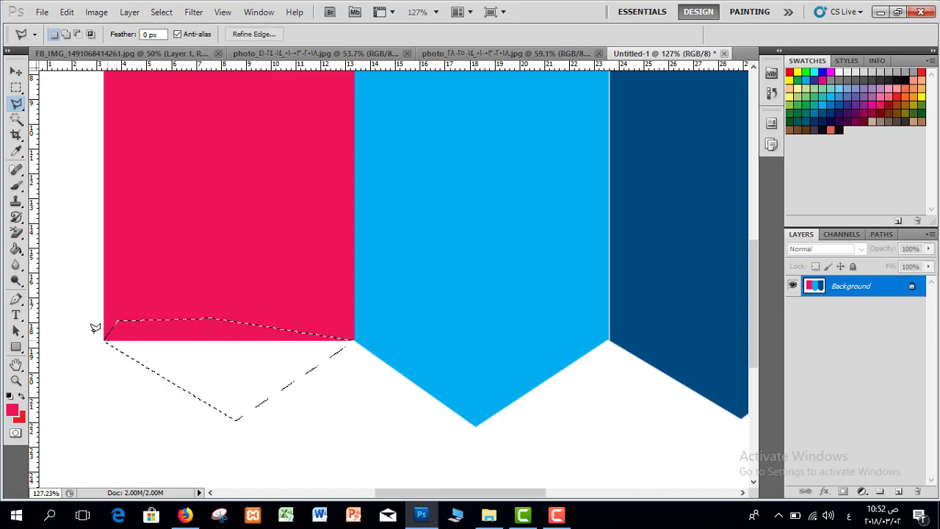
Paint the pointed selection with the same pink, #ed145b, using the 200 px Brush, and deselect it
click(16, 184)
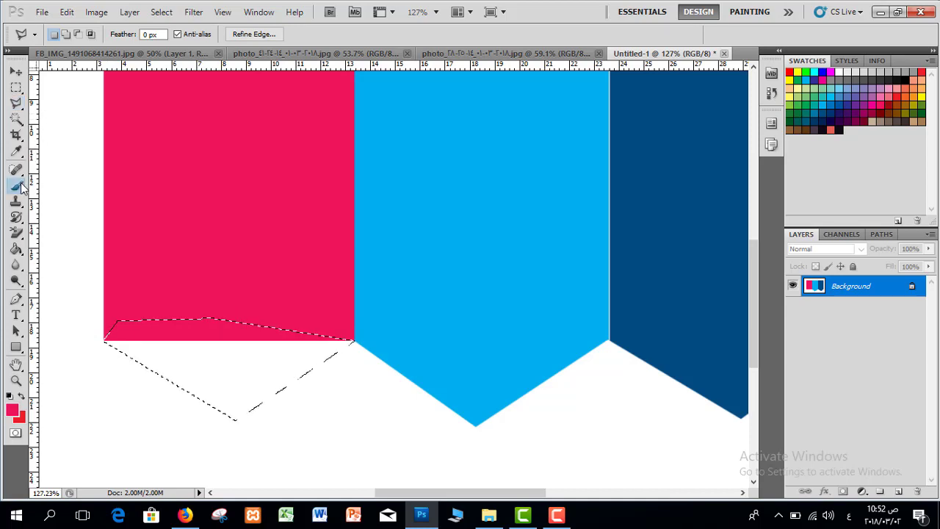
click(12, 408)
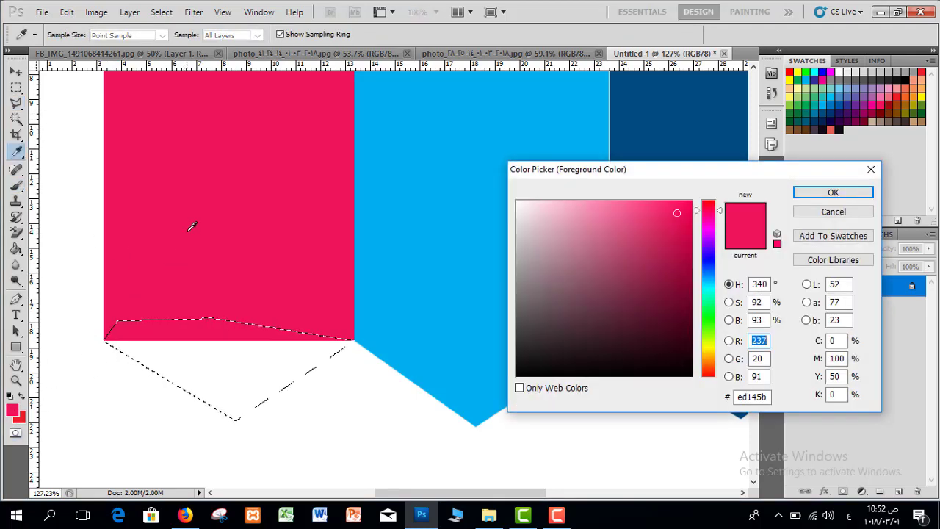
click(854, 191)
mouse_move(283, 367)
mouse_down()
mouse_move(408, 342)
mouse_move(135, 324)
mouse_move(349, 333)
mouse_move(316, 316)
mouse_up()
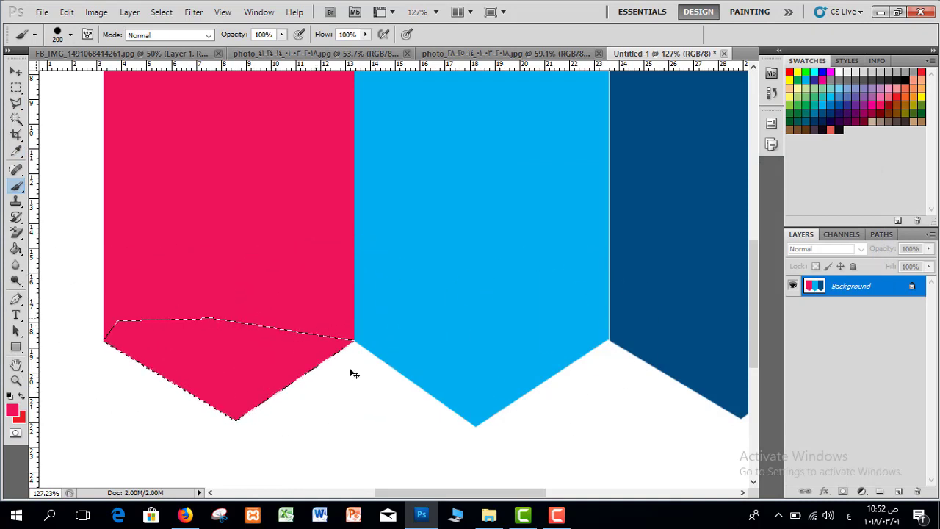
key(ctrl+d)
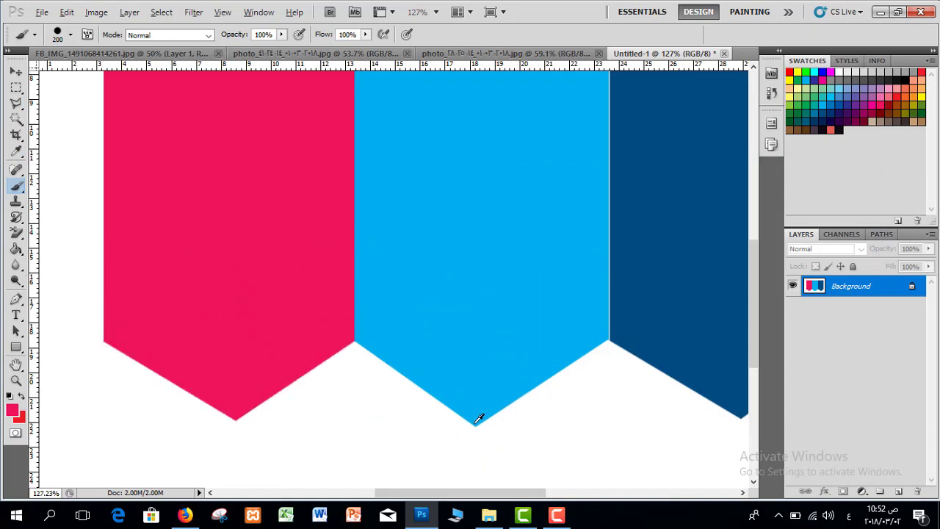
Outline a left-pointing arrow with the Polygonal Lasso at the top of the light blue and dark blue boundary, its tip about 21 on the horizontal ruler
scroll(478, 413, down, 5)
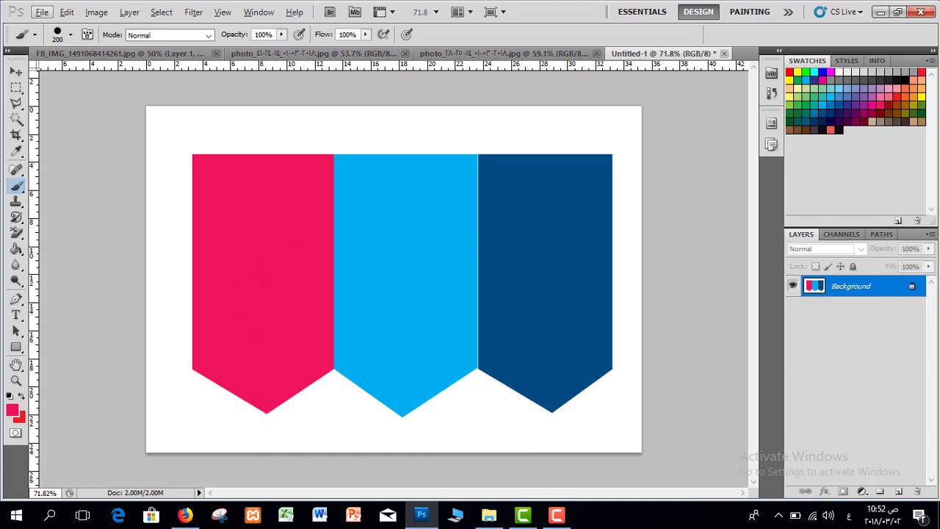
click(15, 105)
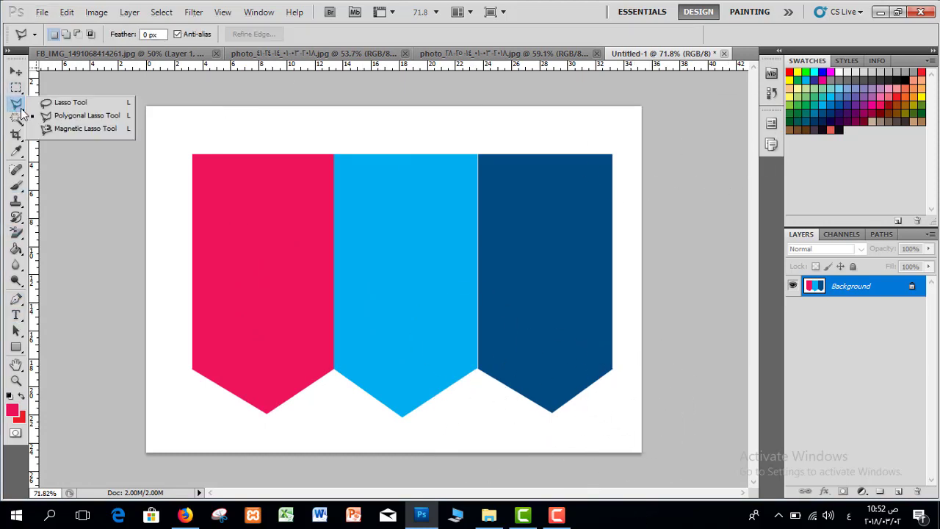
click(70, 118)
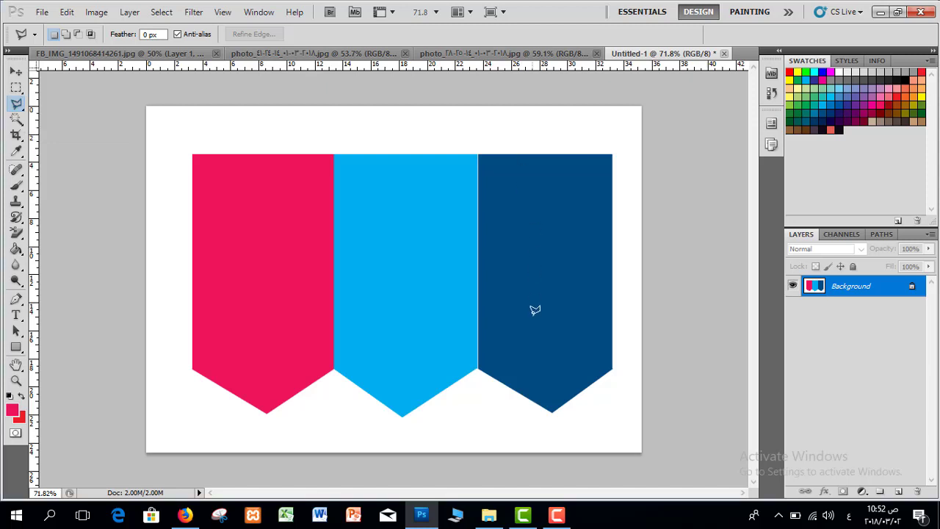
scroll(445, 210, up, 5)
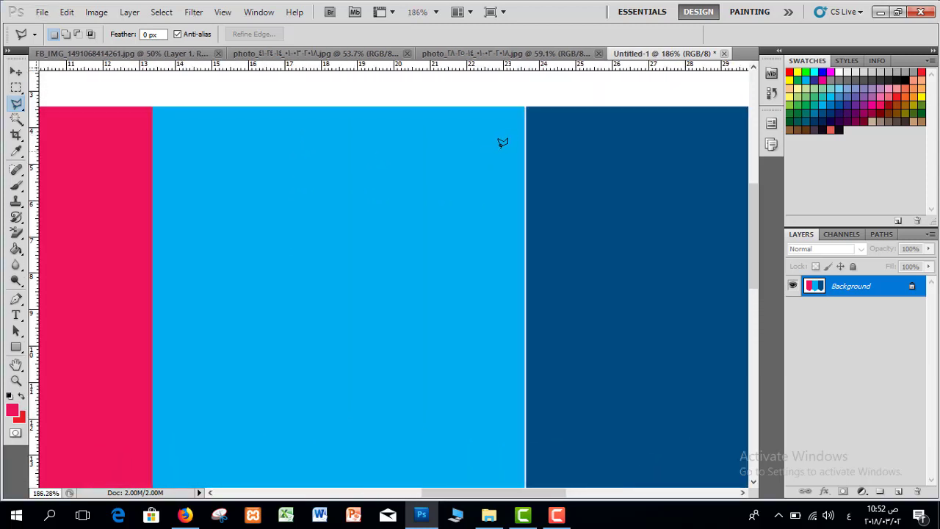
scroll(518, 132, up, 1)
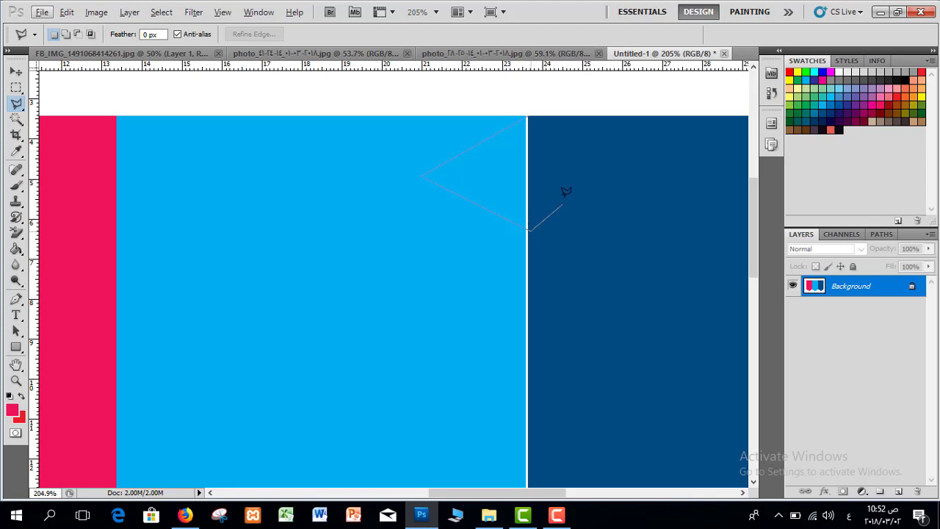
click(528, 115)
Sample the banner's dark blue with the Eyedropper, paint the arrow selection with the 200 px Brush, and deselect it
click(16, 185)
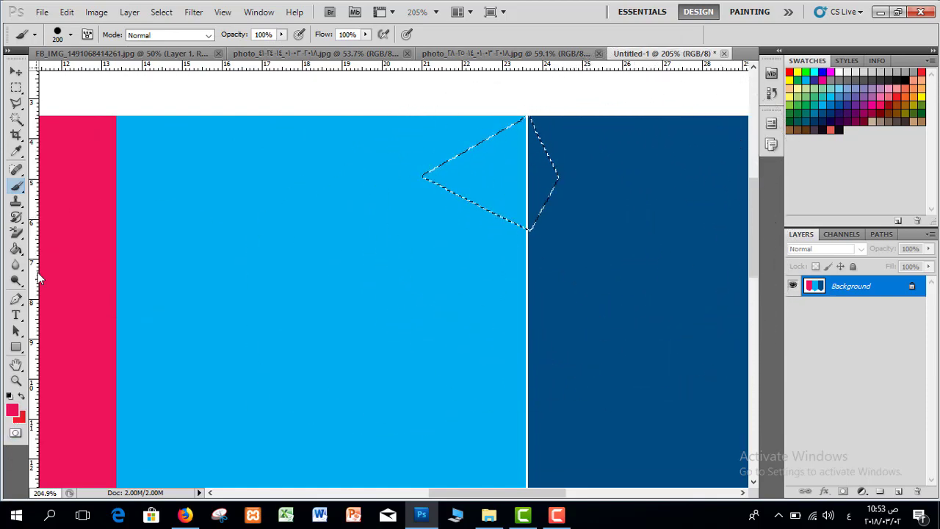
drag(17, 151, 53, 154)
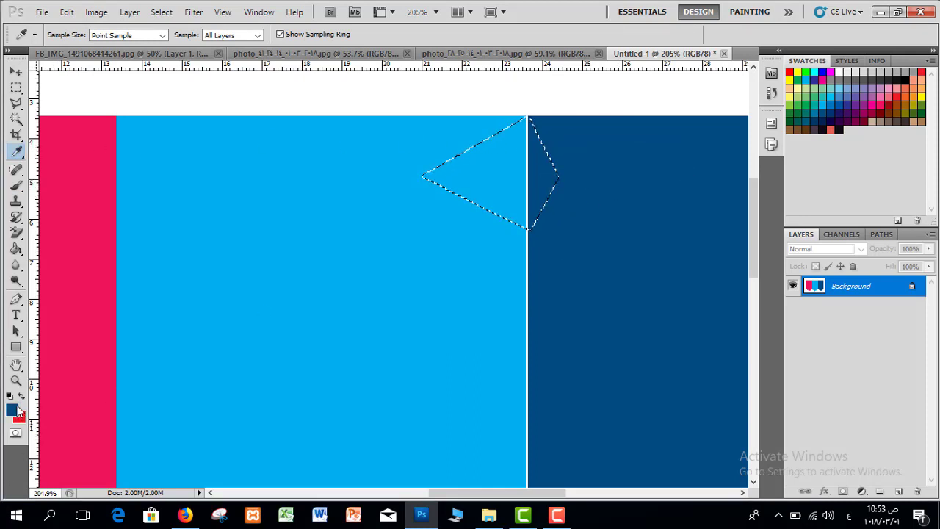
click(16, 185)
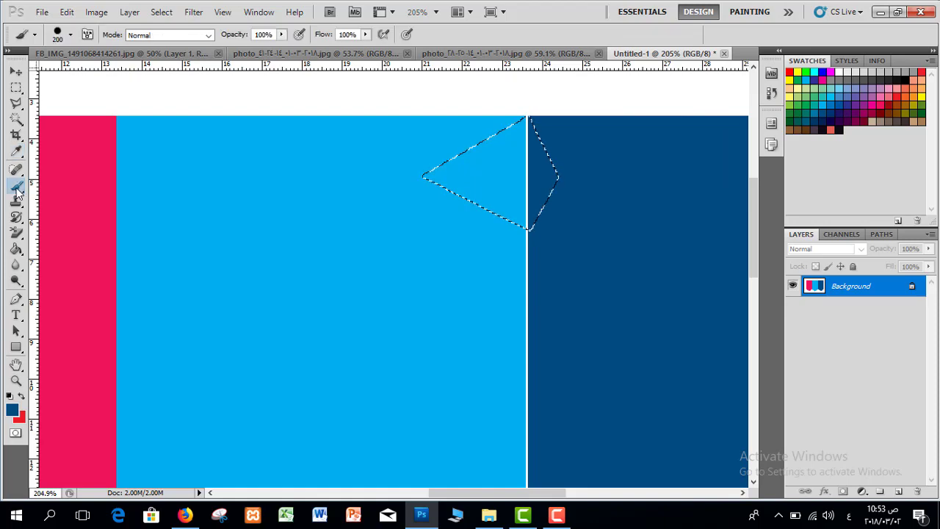
drag(493, 178, 583, 183)
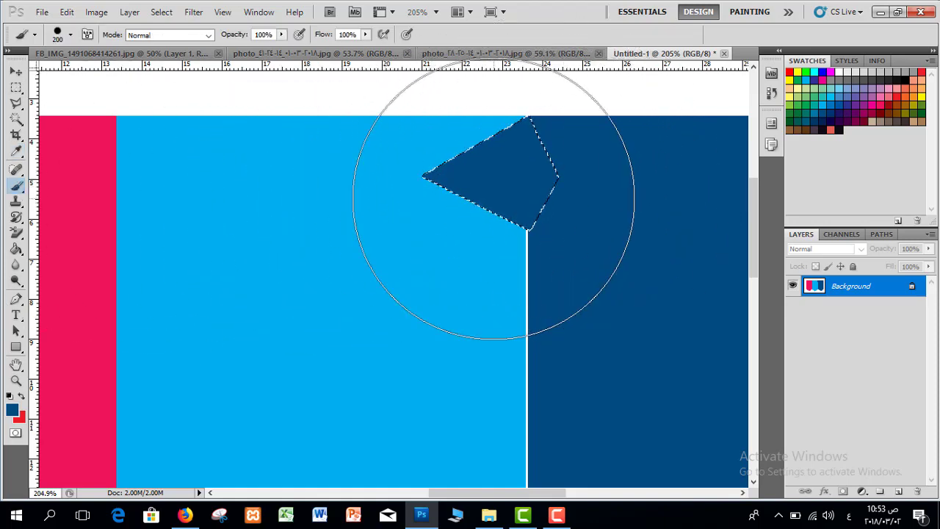
key(ctrl+d)
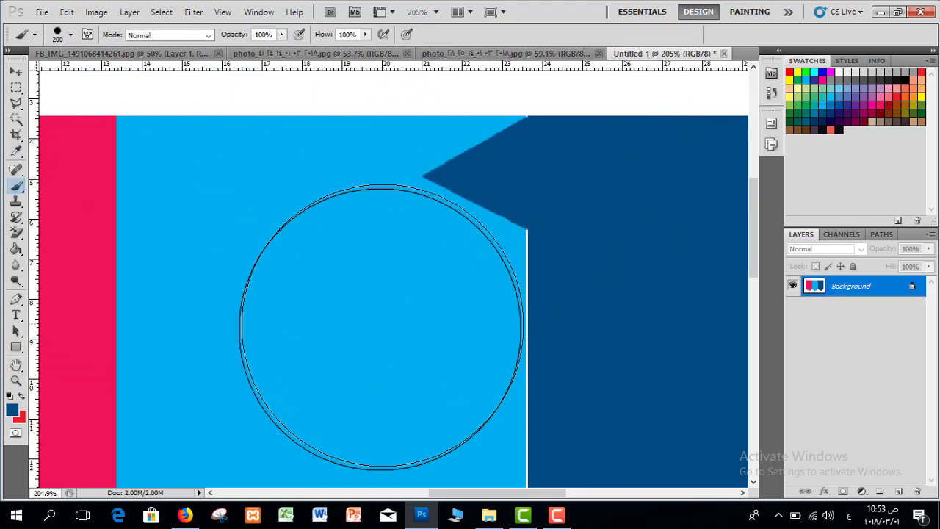
Outline a matching left-pointing arrow with the Polygonal Lasso at the top of the pink and light blue boundary, closing it inside the light blue area
drag(492, 496, 469, 496)
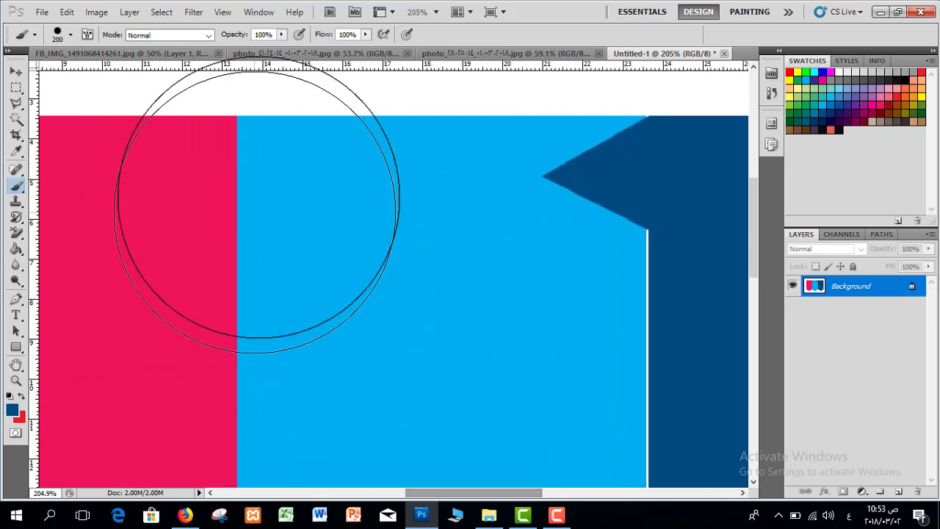
click(15, 102)
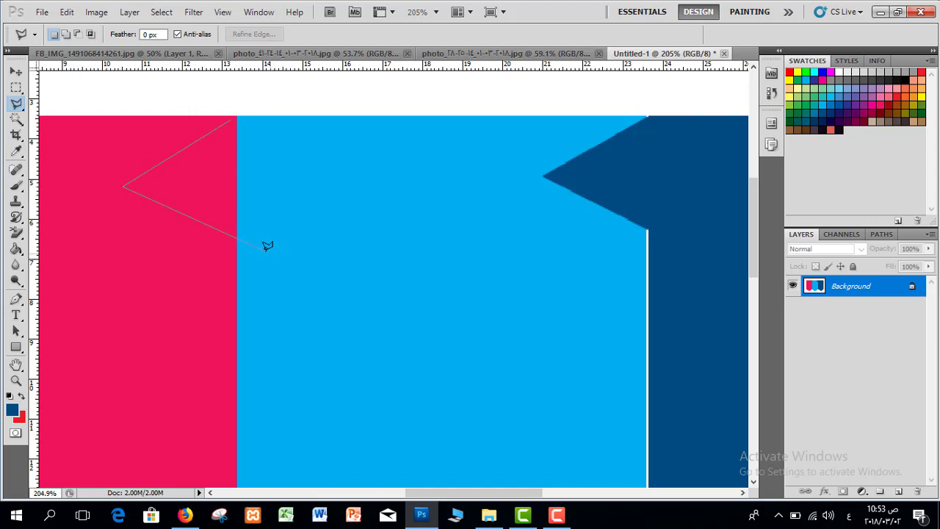
click(237, 108)
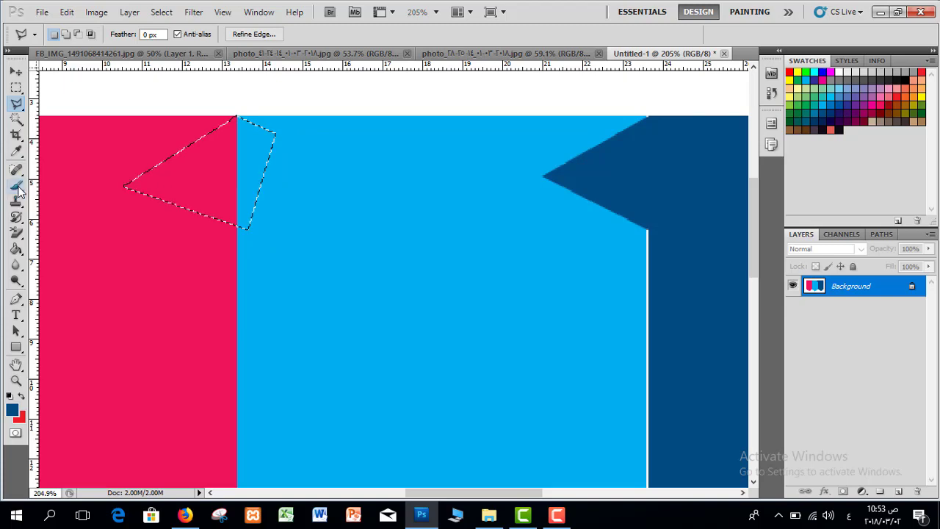
Paint the arrow selection at the pink and light blue boundary with the banner's light blue, #00aeef, using the 200 px Brush, and deselect it
click(15, 184)
click(12, 409)
click(353, 293)
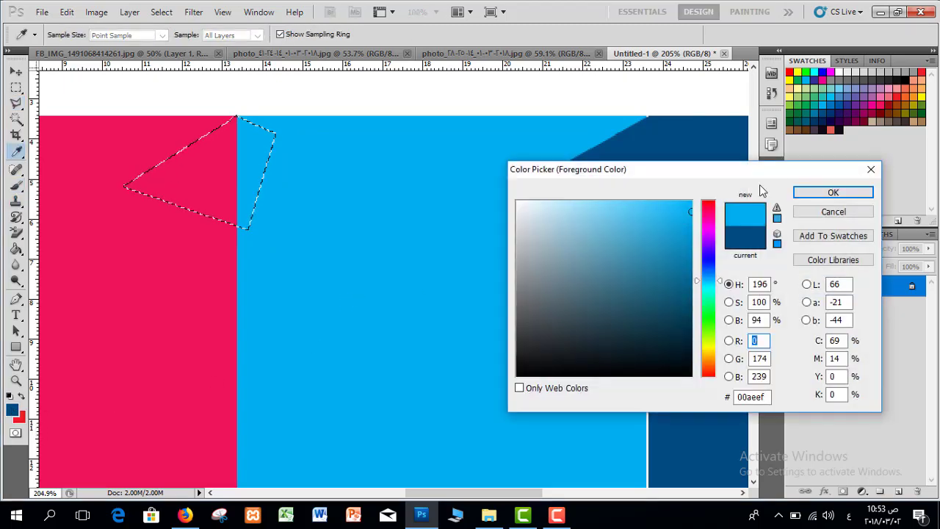
click(833, 190)
drag(345, 195, 304, 147)
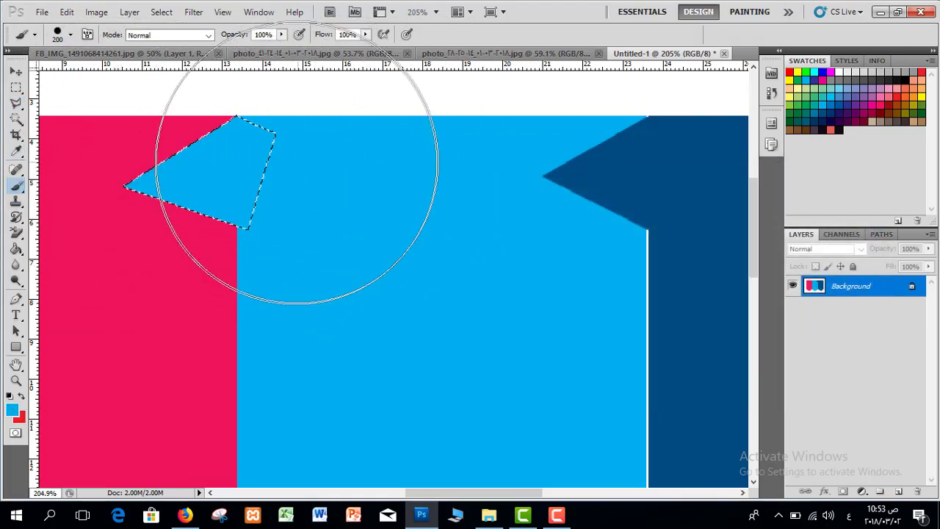
key(ctrl+d)
scroll(464, 301, down, 5)
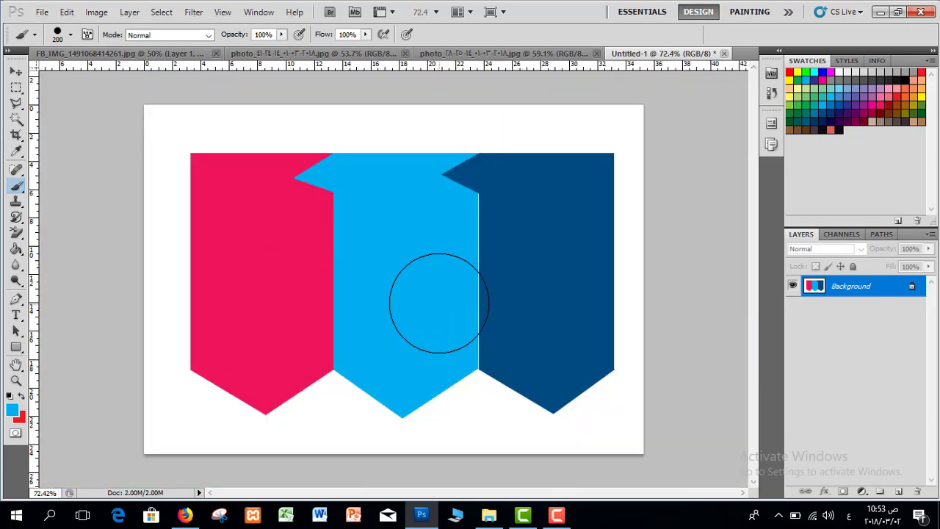
Look through the three open photos and the banner document to review the pictures available for the banners
click(73, 53)
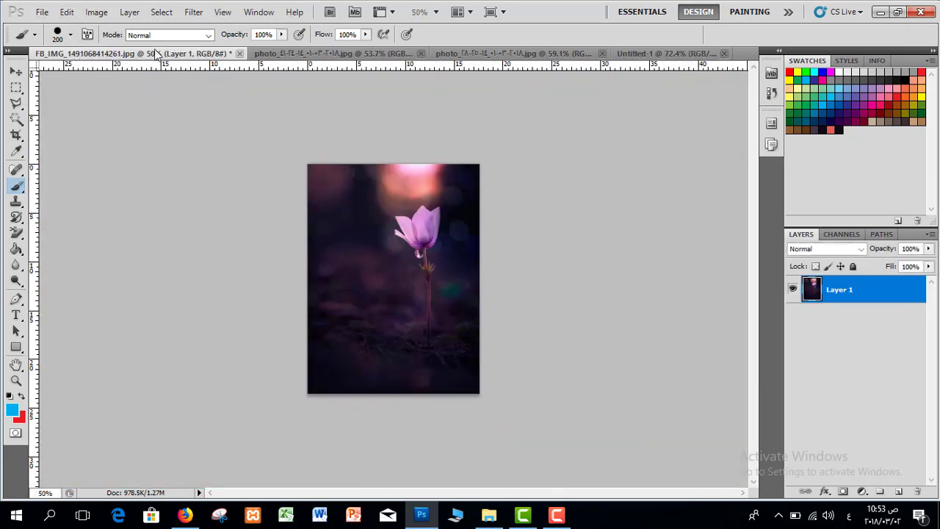
click(285, 55)
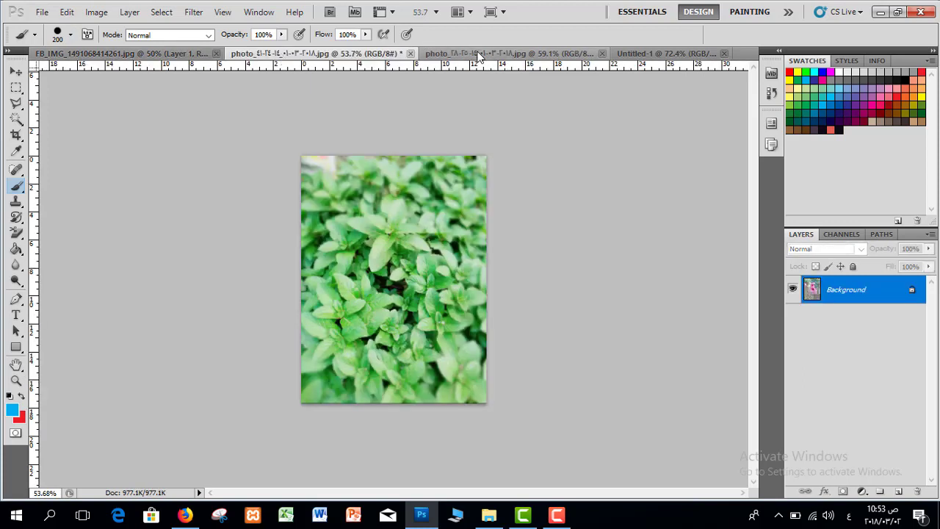
click(479, 55)
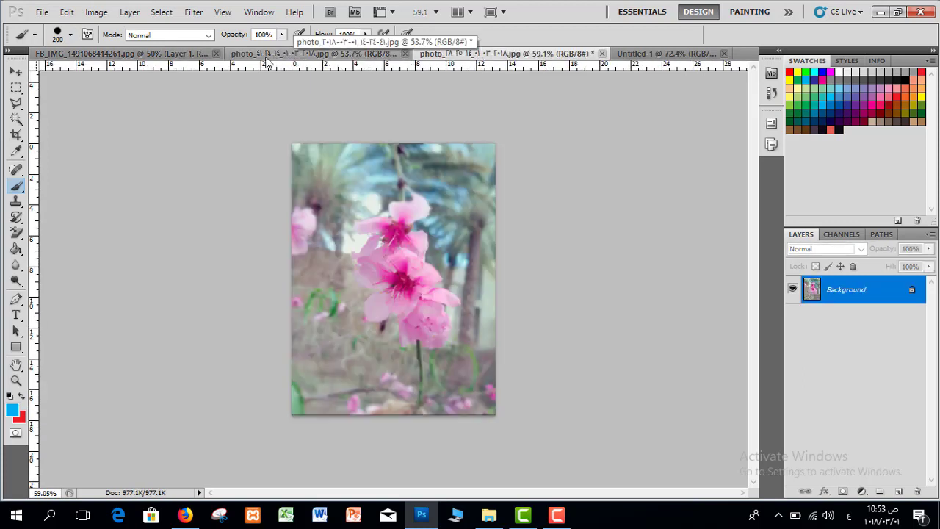
click(155, 57)
click(369, 57)
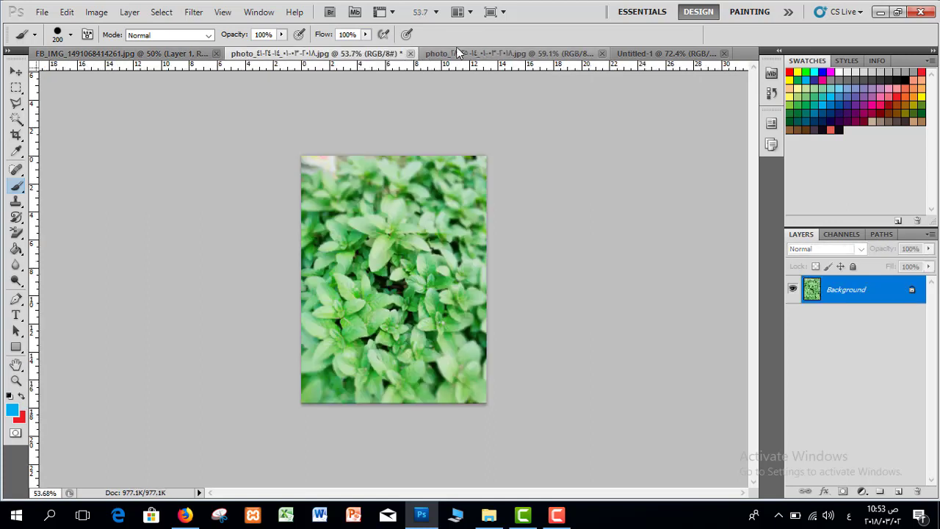
click(472, 57)
click(171, 56)
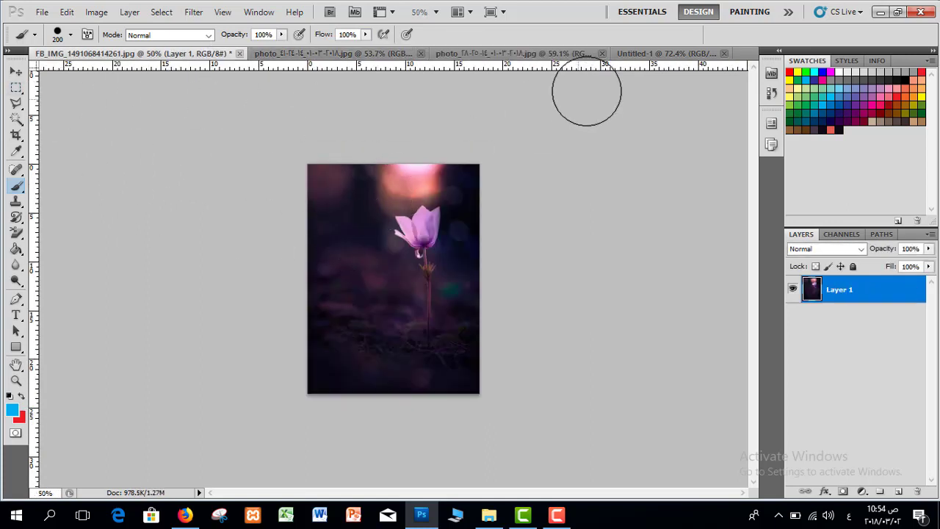
click(650, 54)
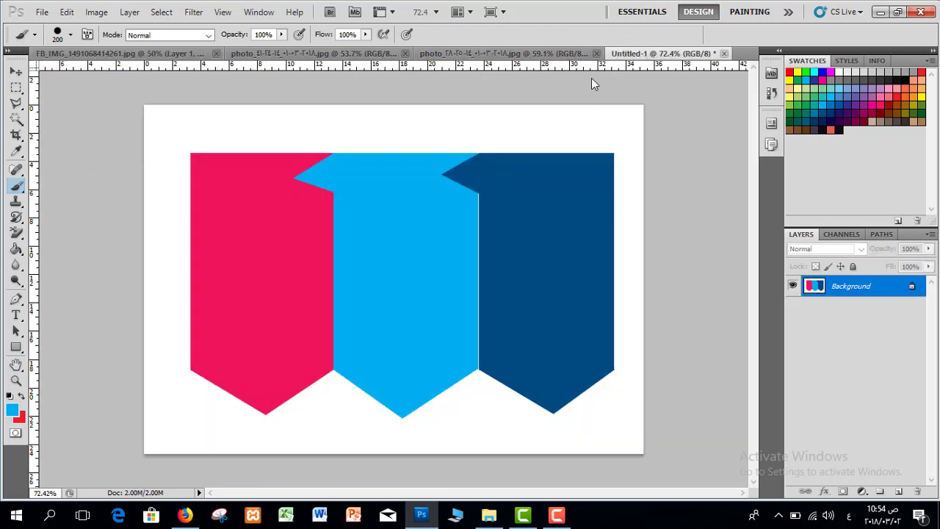
click(130, 54)
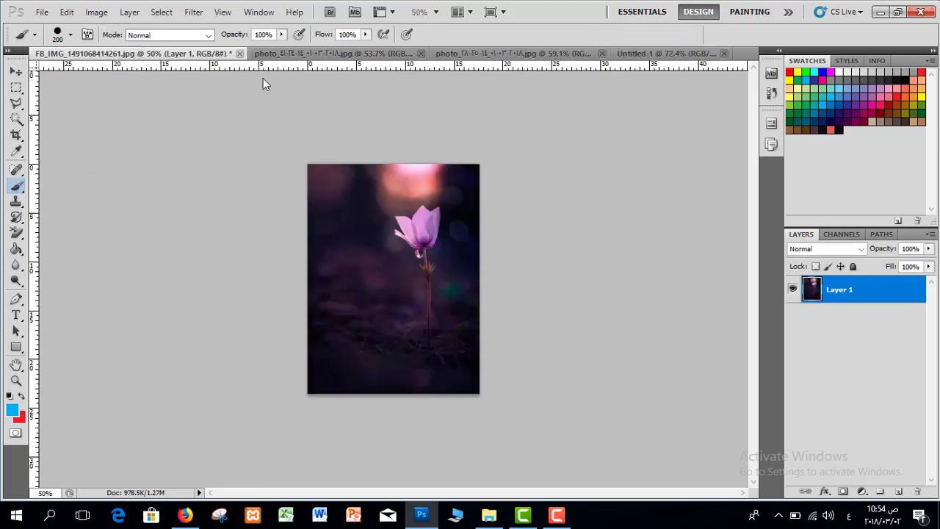
click(42, 11)
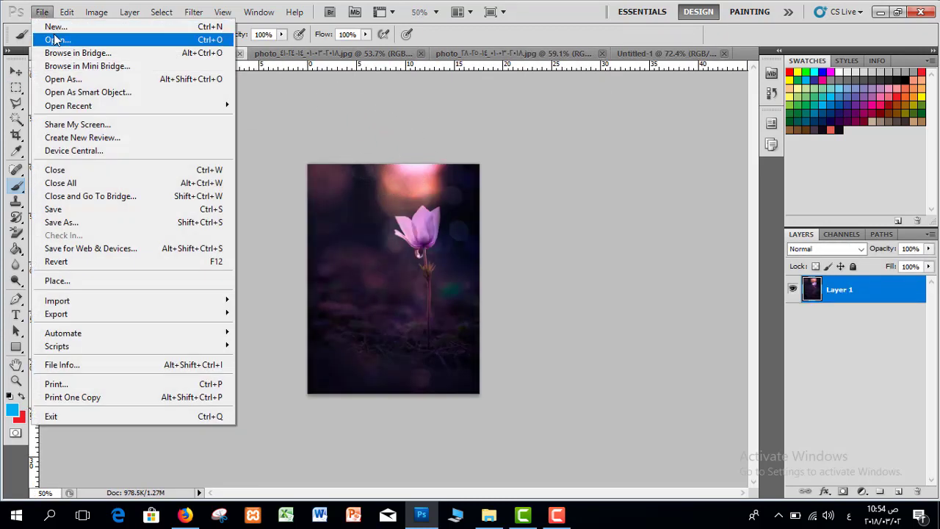
click(330, 58)
click(196, 57)
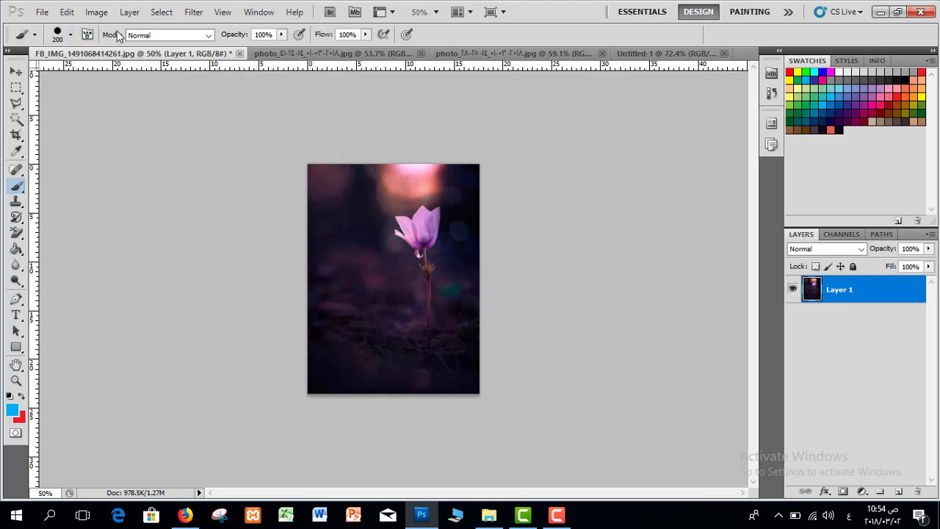
Select the entire purple flower photo, FB_IMG_1491068414261.jpg, and copy it
click(161, 11)
click(164, 22)
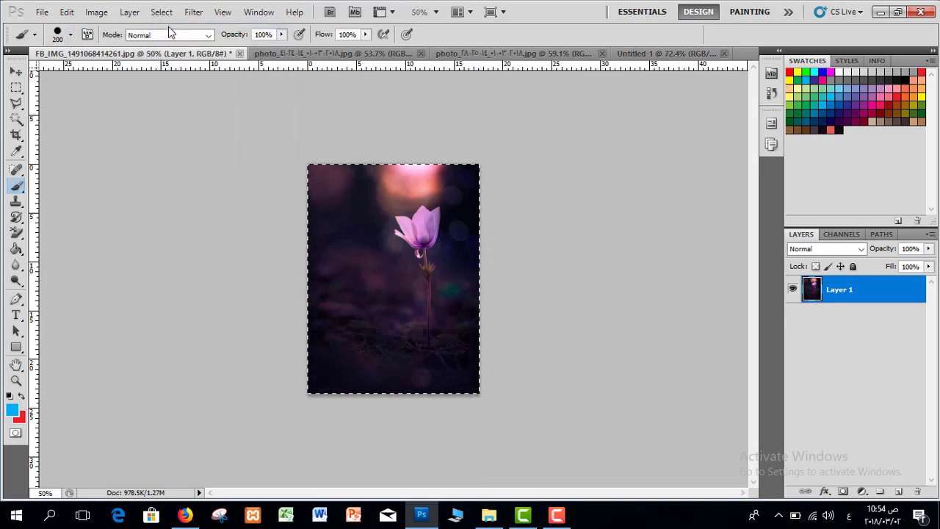
click(16, 87)
right_click(16, 88)
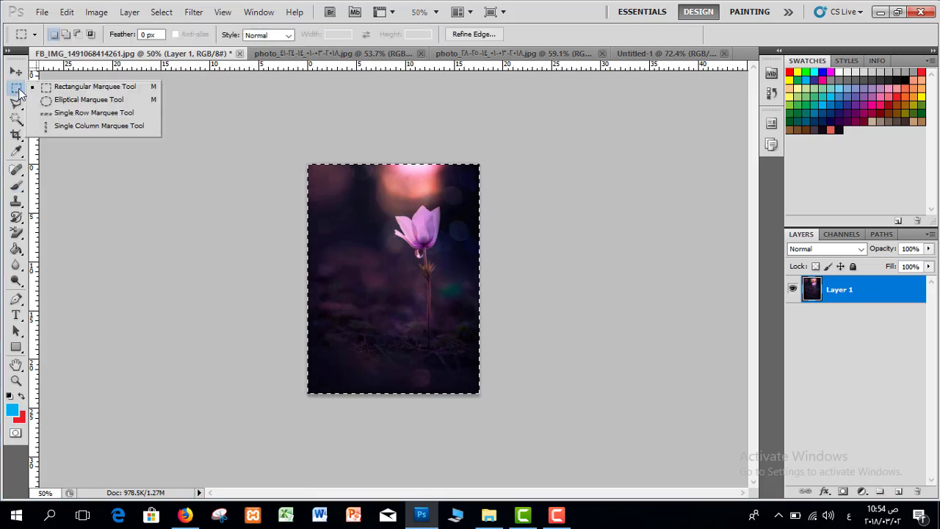
click(55, 89)
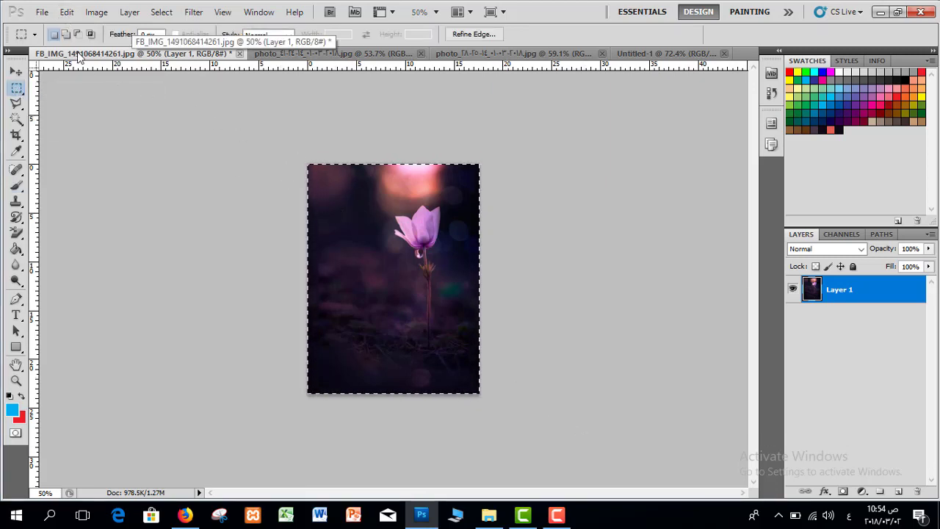
click(67, 11)
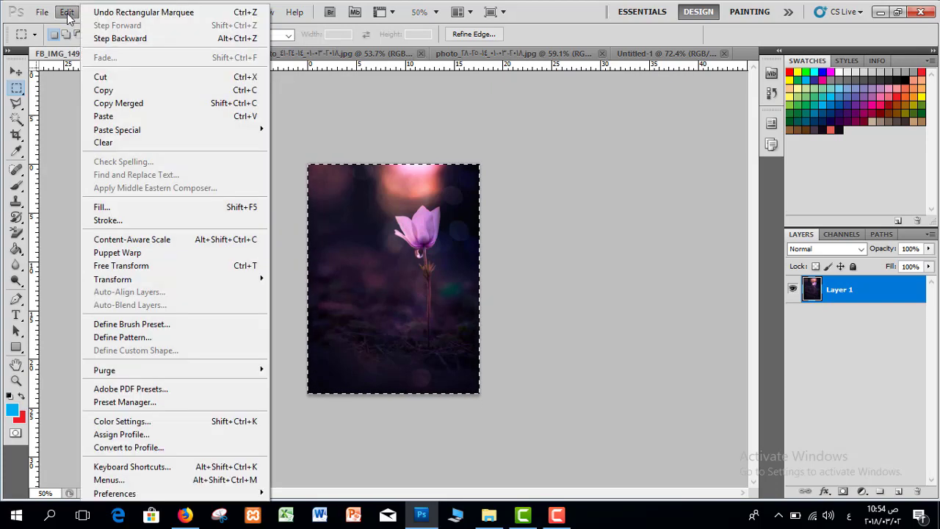
click(123, 90)
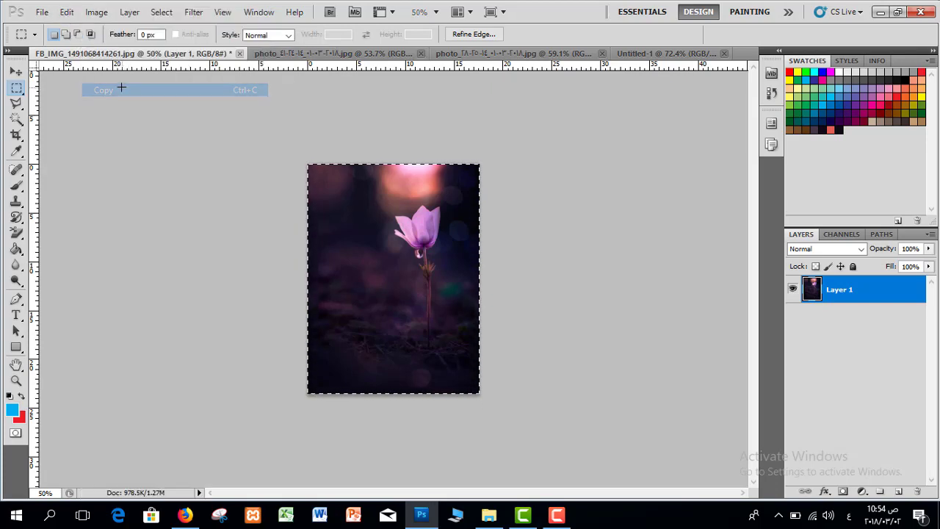
Paste the flower photo into Untitled-1 and fit it inside the dark blue banner at 38.93% scale
click(646, 53)
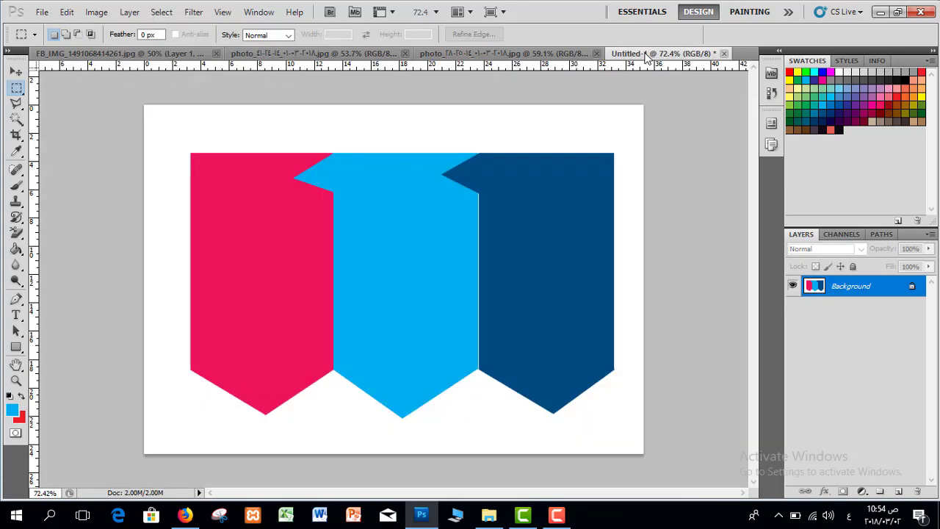
click(67, 12)
click(103, 122)
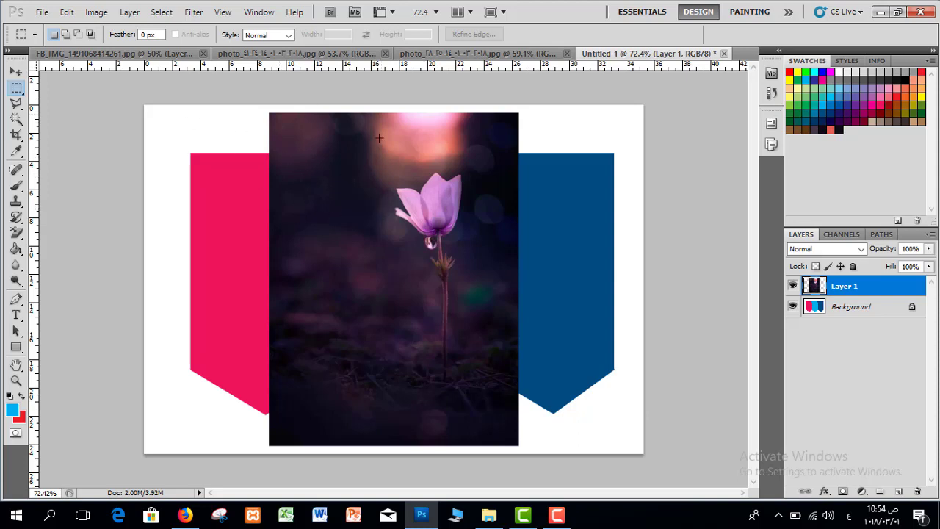
click(15, 75)
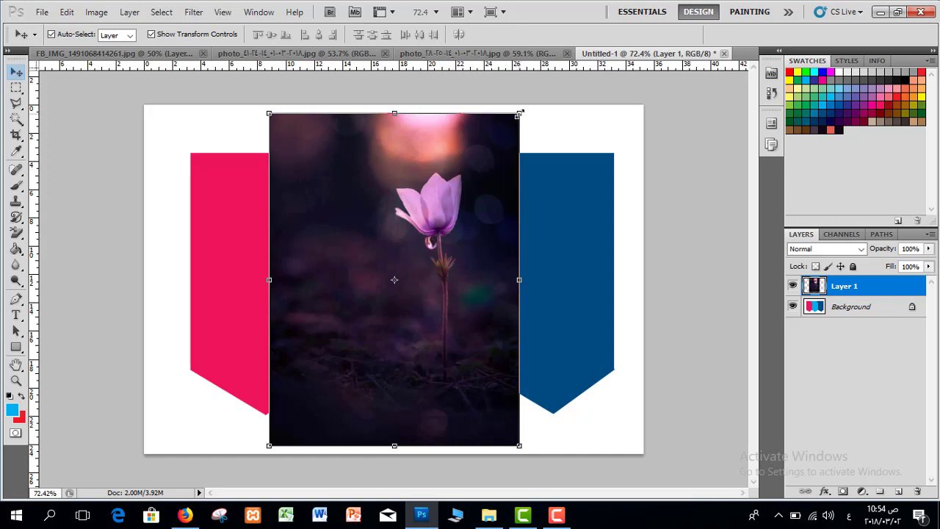
drag(512, 128, 573, 227)
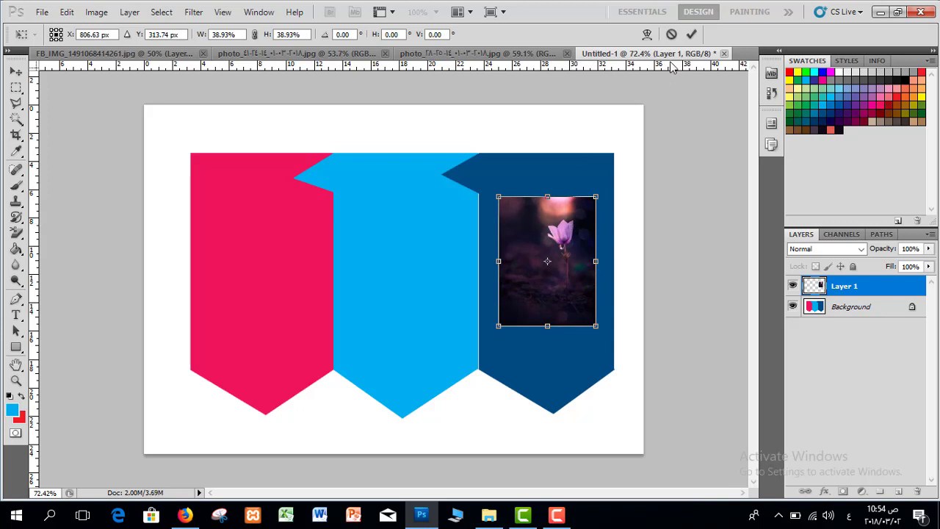
click(690, 37)
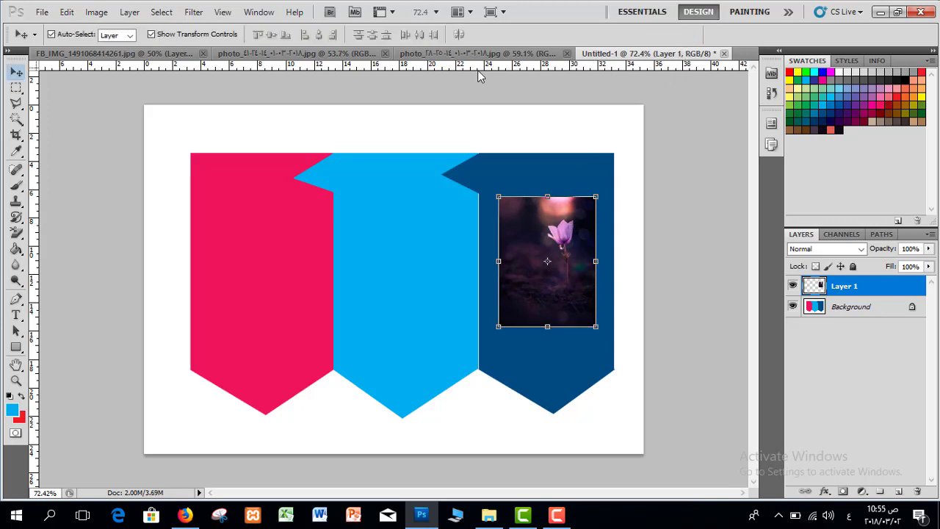
Select the entire green leaves photo with the Rectangular Marquee and copy it
click(155, 55)
click(285, 56)
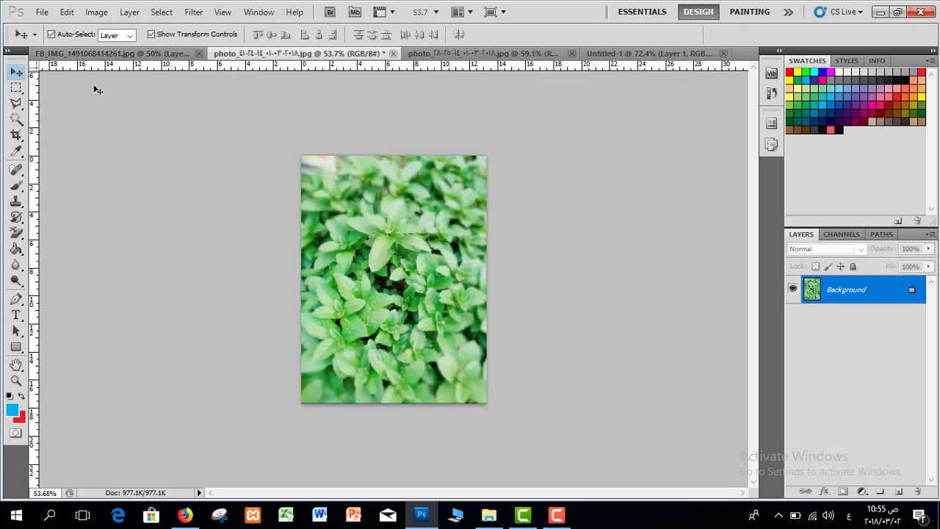
click(16, 89)
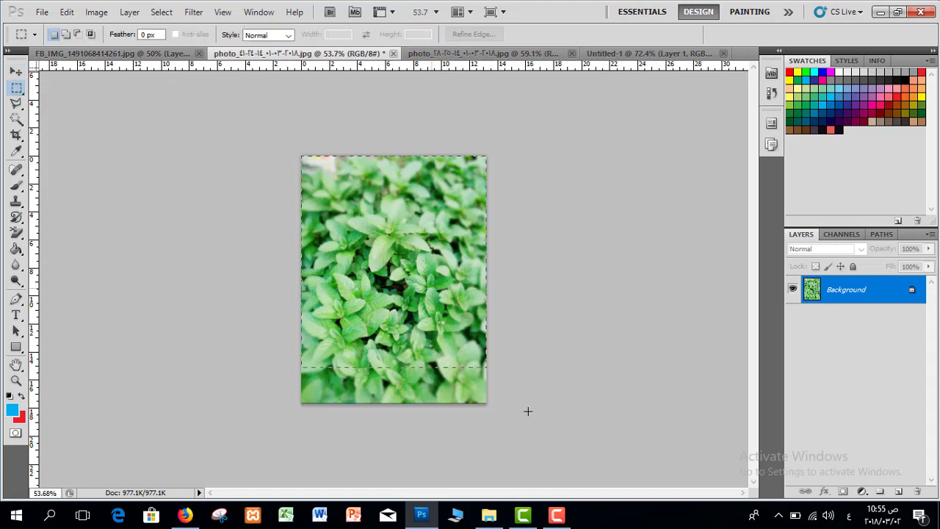
drag(527, 412, 558, 445)
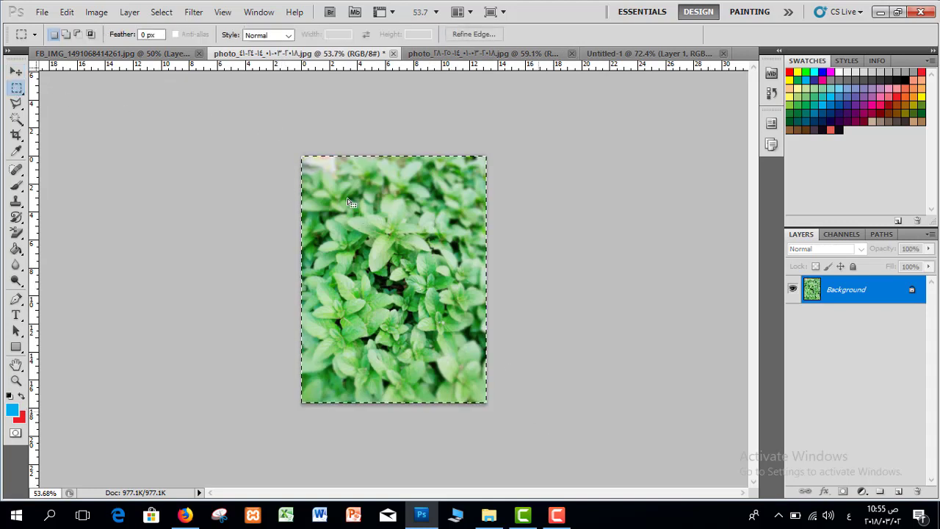
click(171, 15)
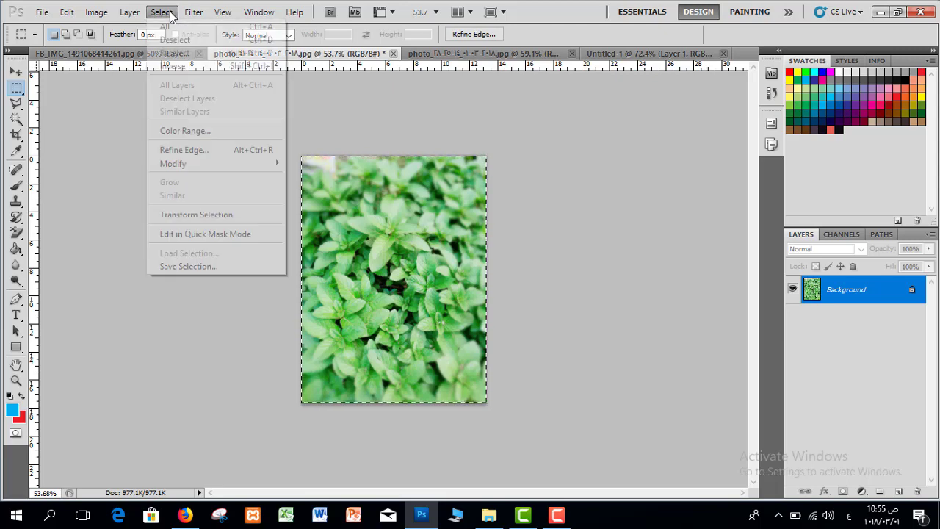
click(371, 168)
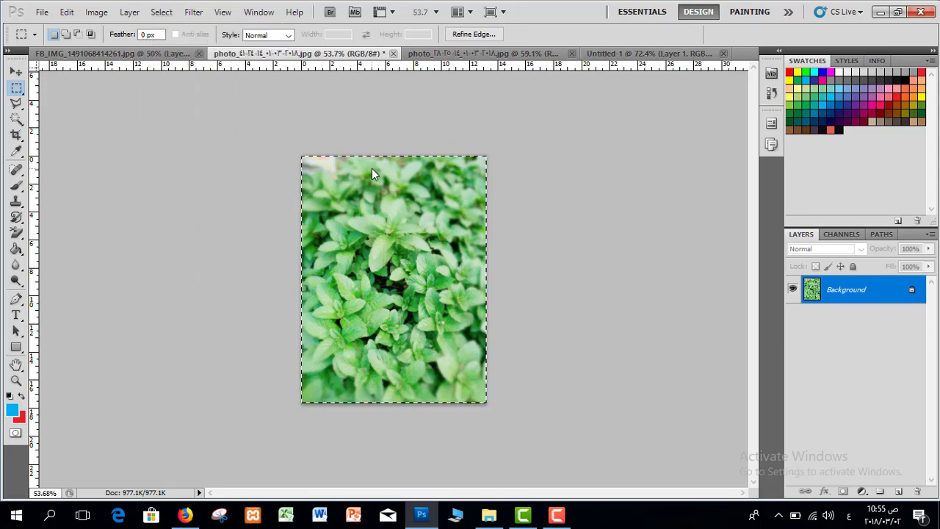
click(66, 12)
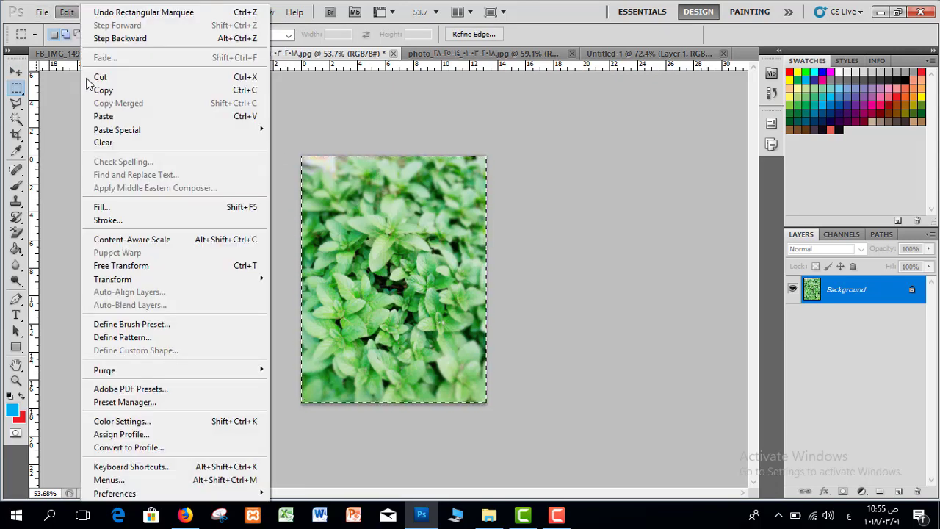
click(95, 89)
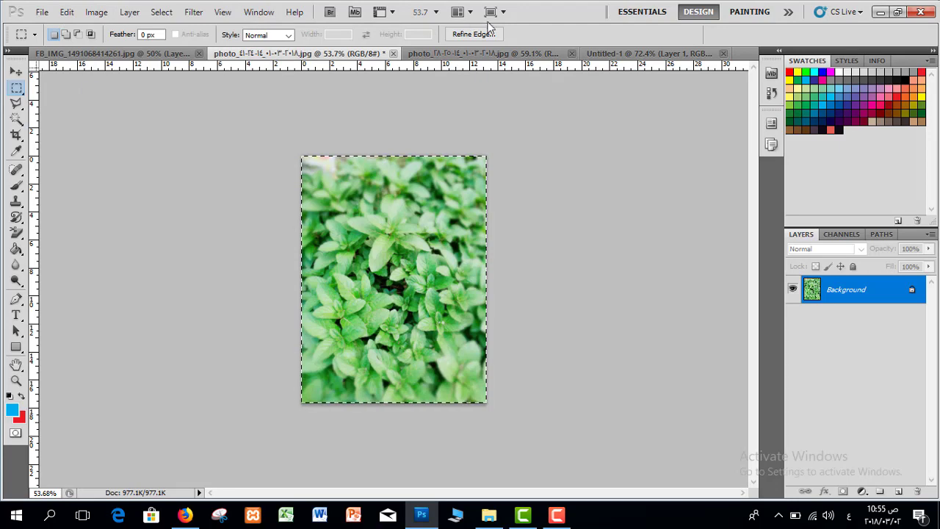
Paste the leaves photo into Untitled-1 and fit it inside the light blue banner at 40.09% scale, level with the flower photo
click(656, 56)
click(66, 12)
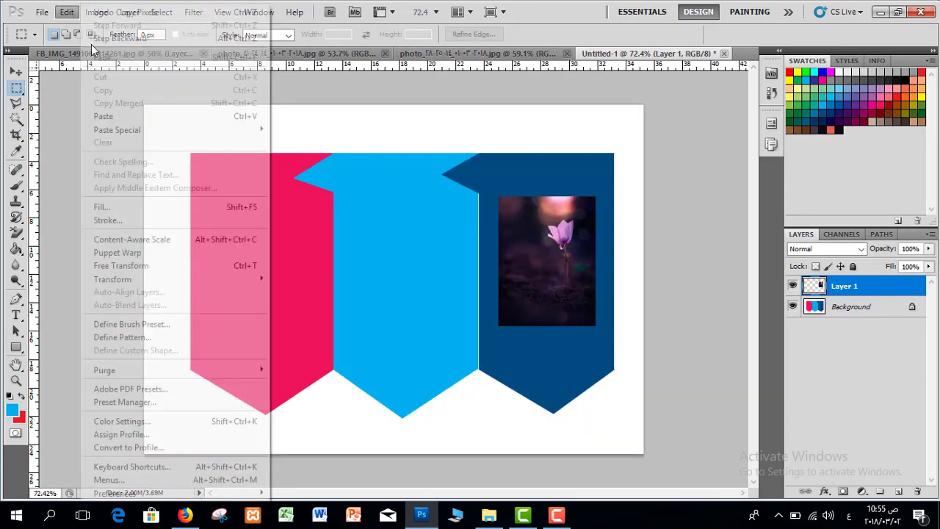
click(127, 114)
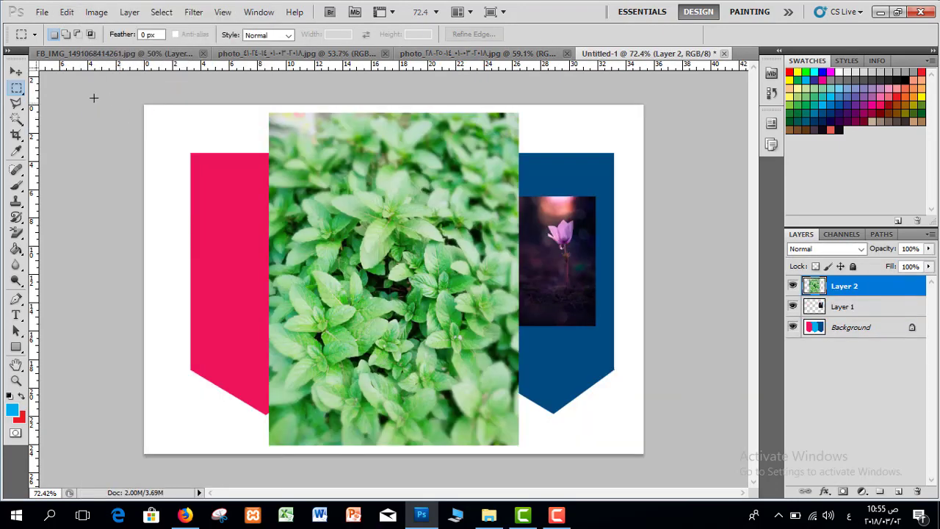
click(16, 74)
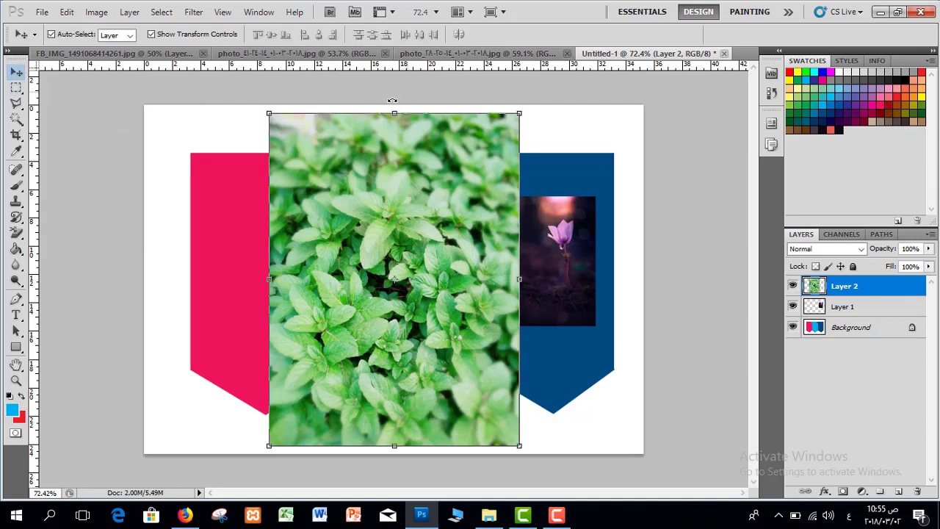
drag(521, 111, 381, 301)
drag(364, 335, 439, 232)
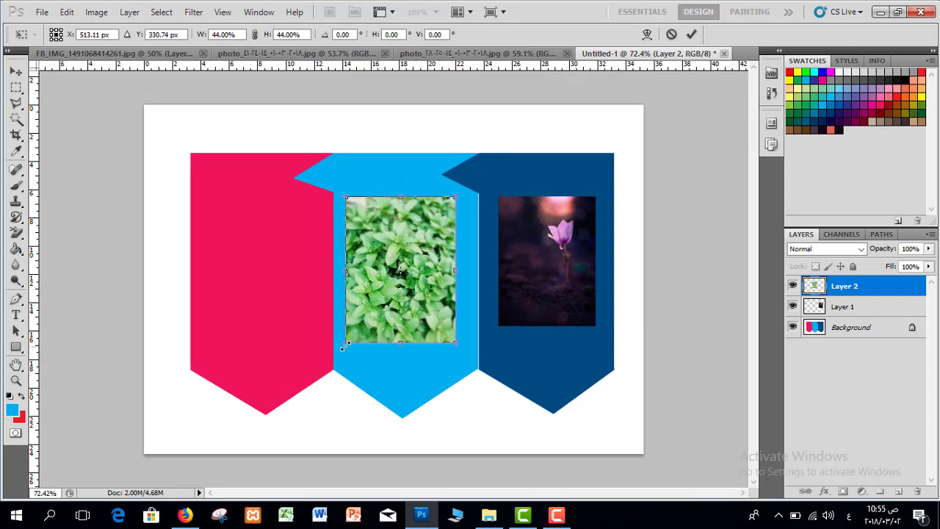
drag(345, 343, 355, 332)
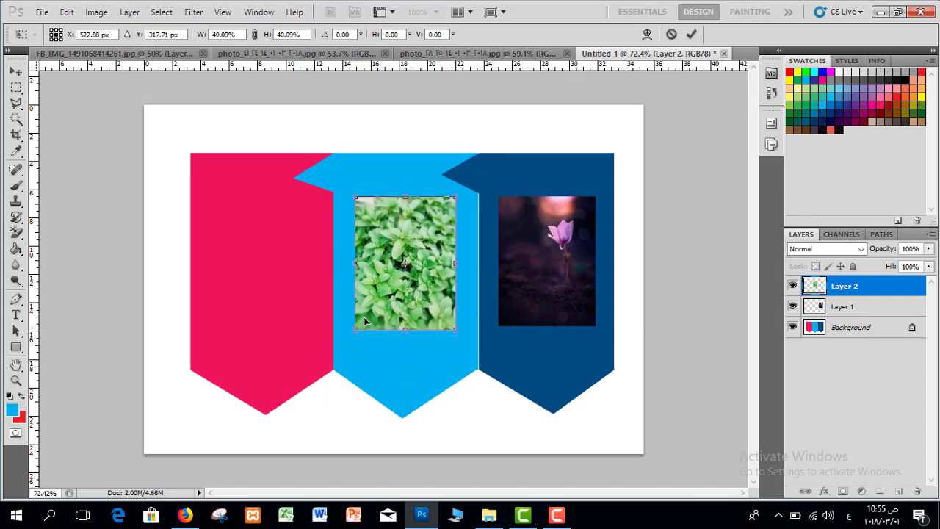
click(691, 35)
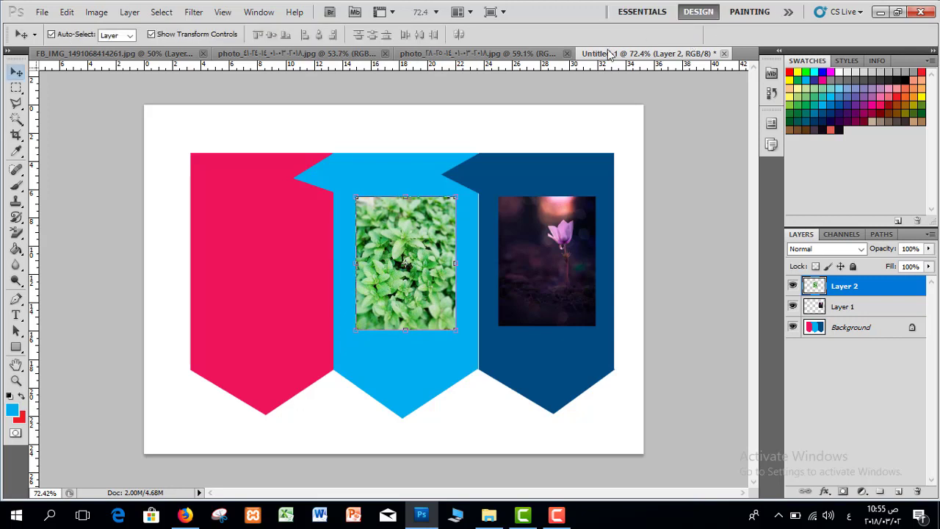
Select the entire pink blossom photo and copy it
click(432, 55)
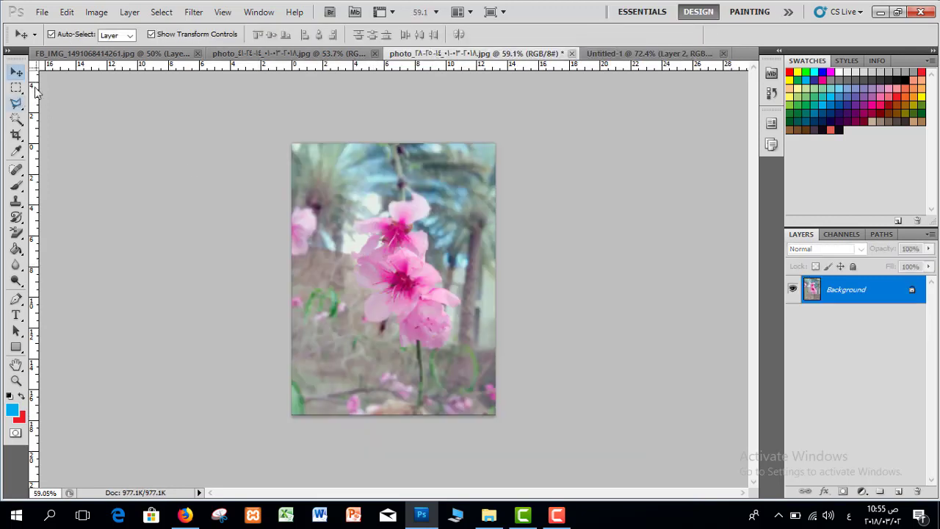
key(ctrl+a)
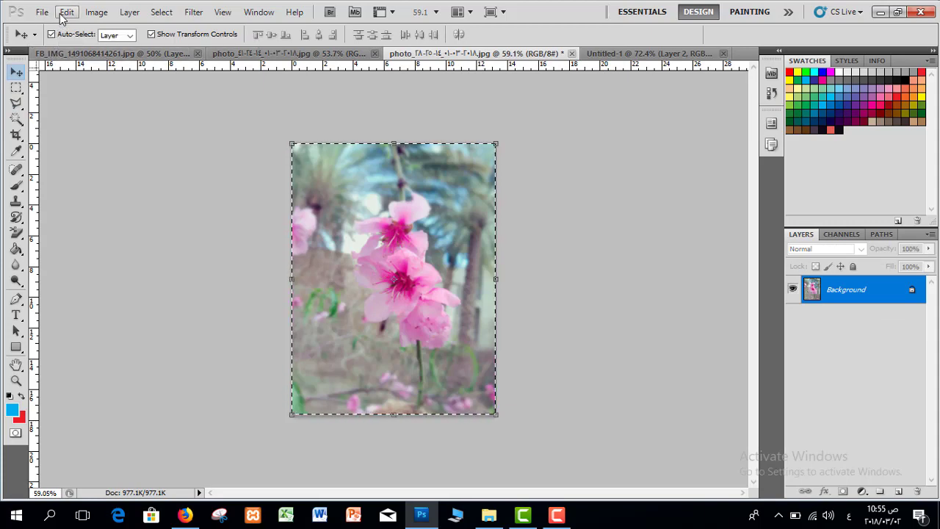
click(66, 12)
click(114, 90)
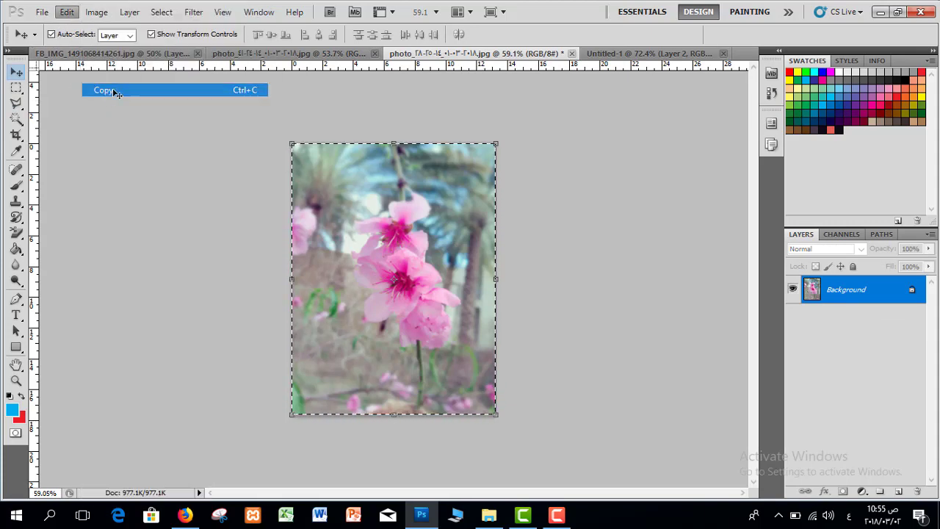
Paste the blossom photo into Untitled-1 and fit it inside the pink banner at 40.63% scale, level with the leaves photo
click(639, 53)
click(66, 12)
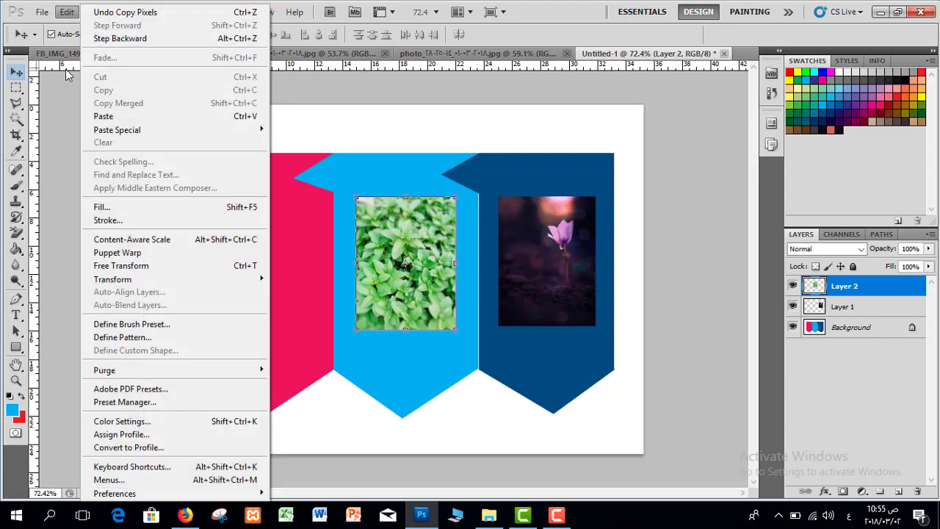
click(111, 118)
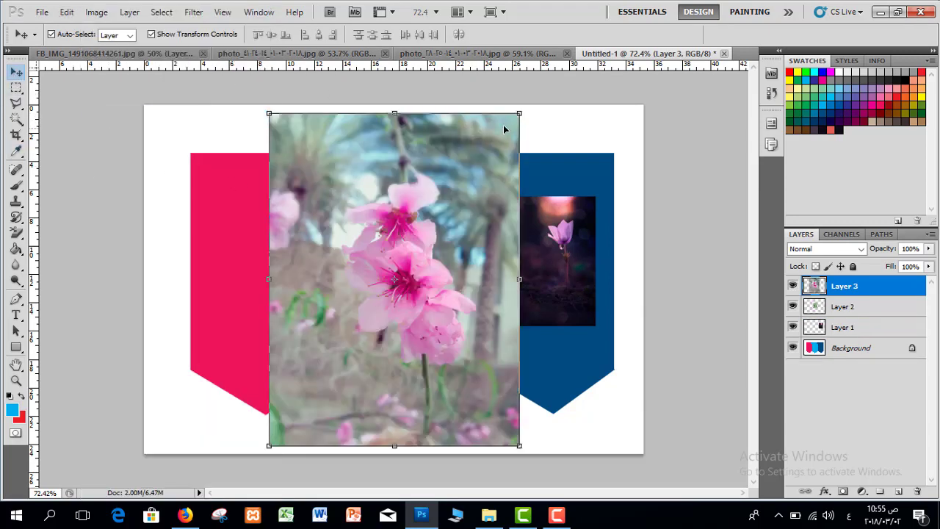
drag(523, 110, 318, 305)
drag(341, 340, 282, 229)
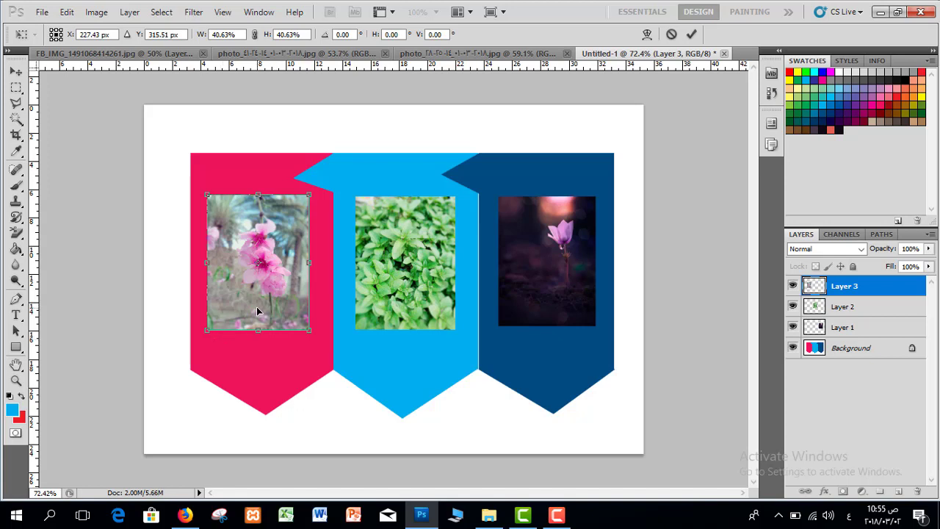
drag(258, 313, 257, 313)
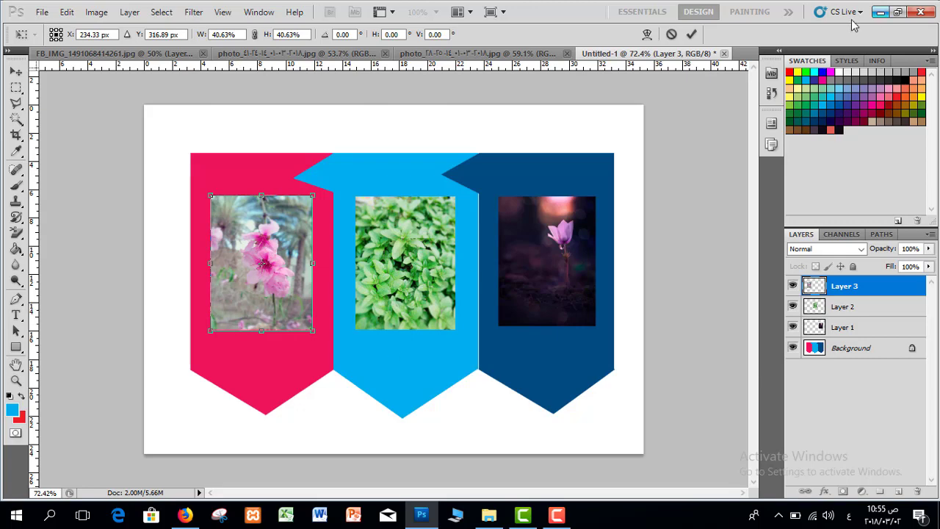
click(691, 34)
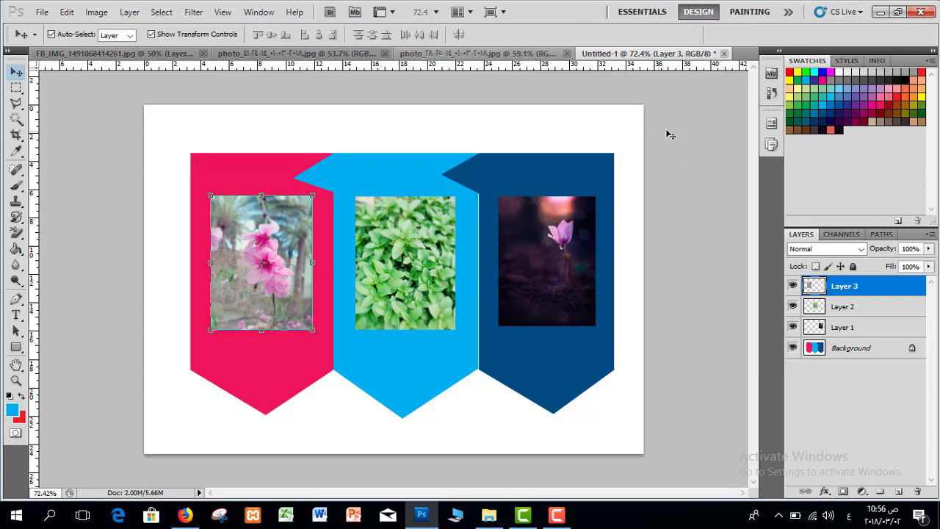
Add a text box above the purple flower photo on the dark blue banner containing "امل" at 48 pt
click(16, 315)
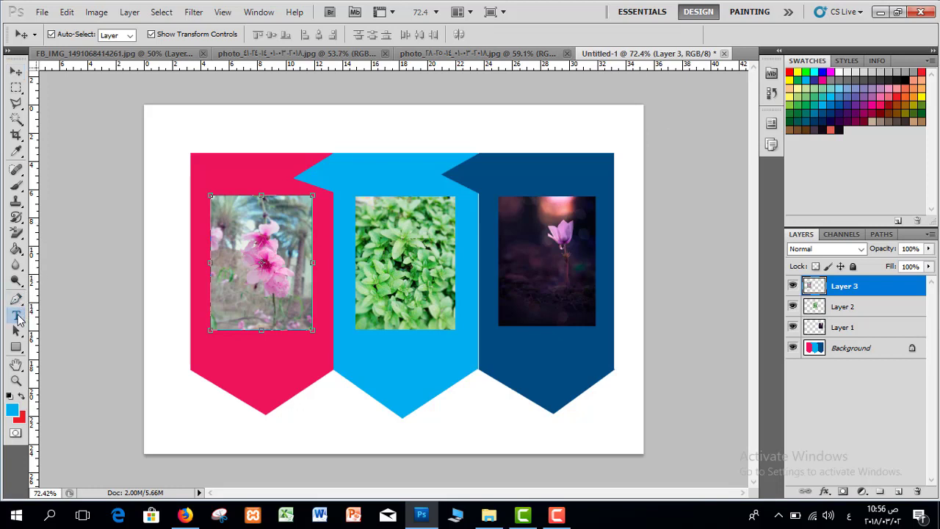
click(16, 316)
click(81, 311)
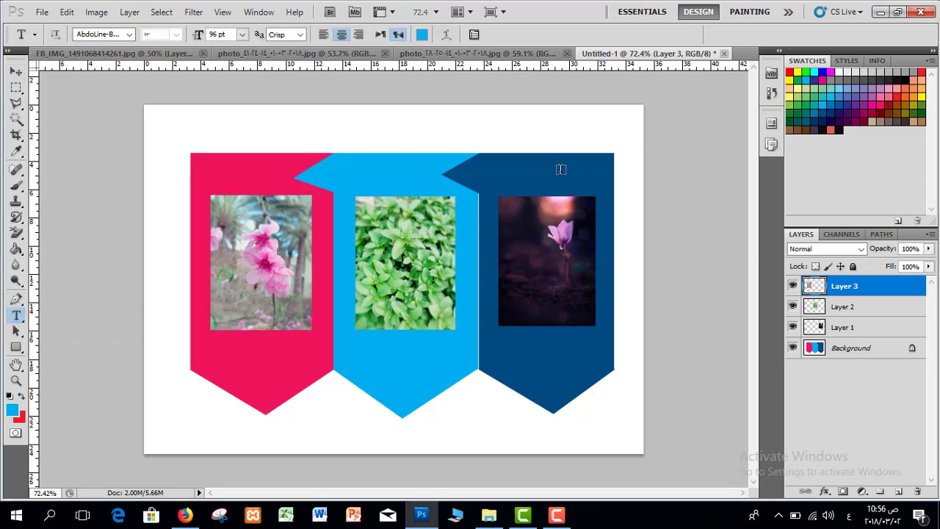
drag(594, 172, 499, 195)
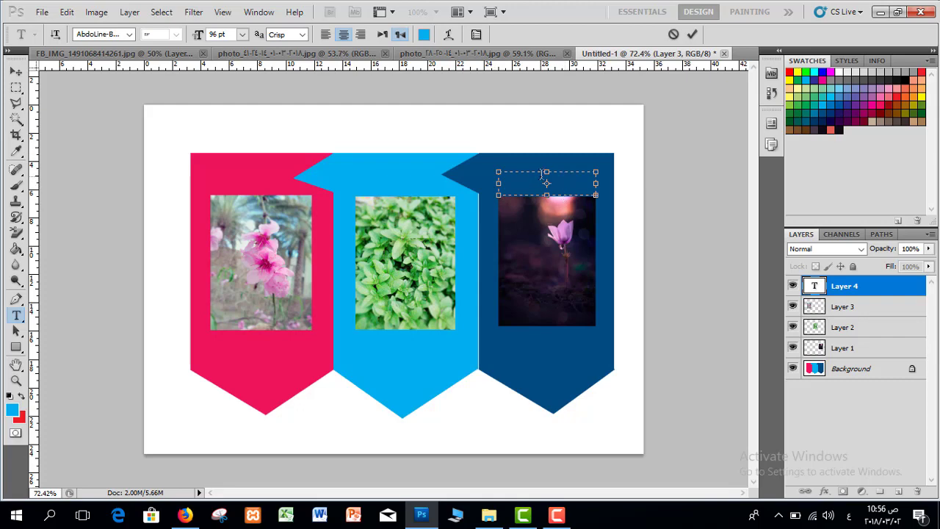
drag(546, 172, 547, 167)
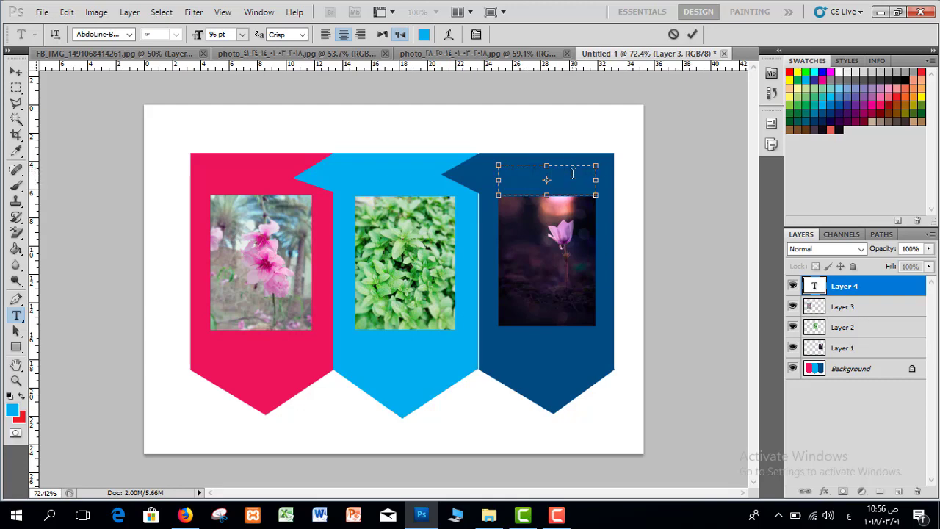
click(241, 35)
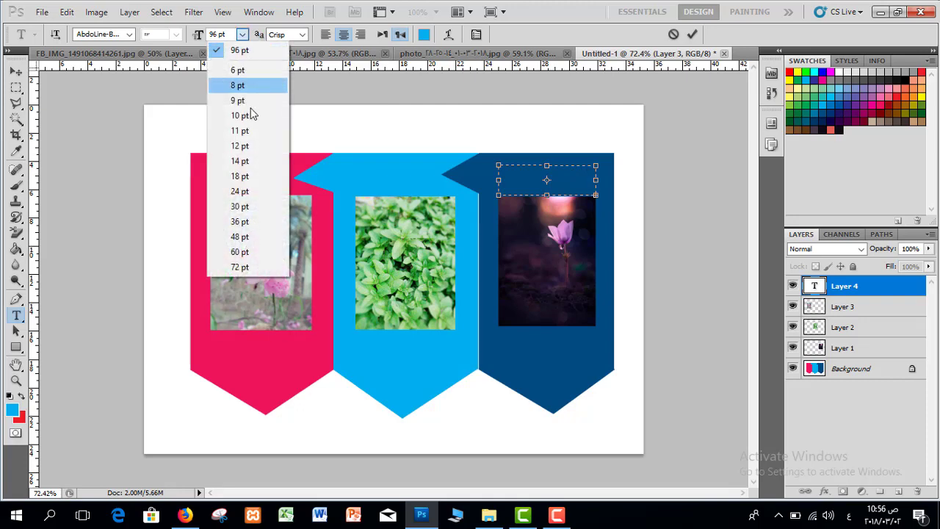
click(245, 237)
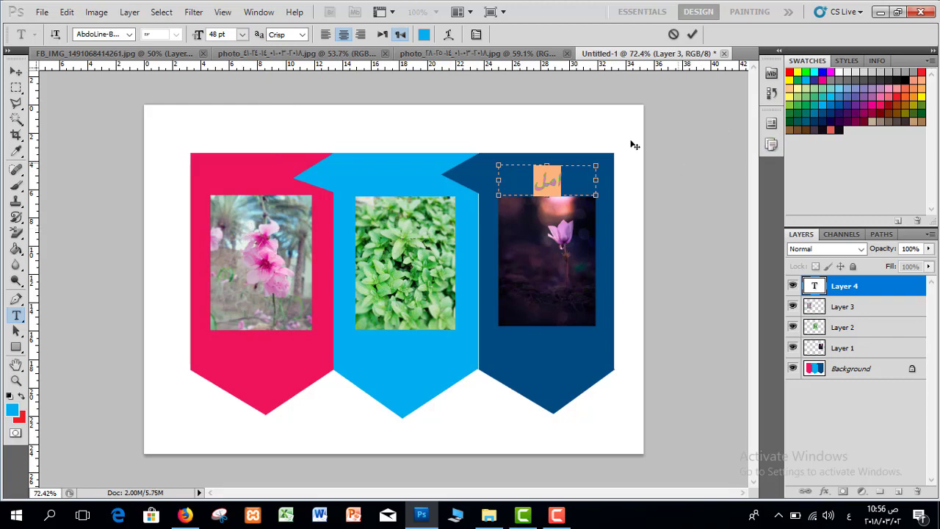
Set the colour of the dark blue banner's title text to white (ffffff)
click(425, 37)
click(425, 35)
drag(610, 258, 523, 192)
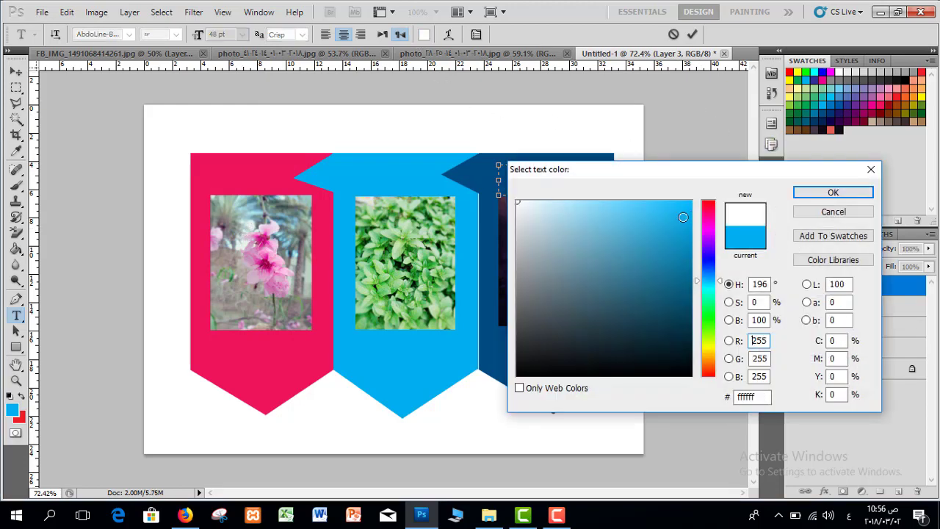
click(832, 191)
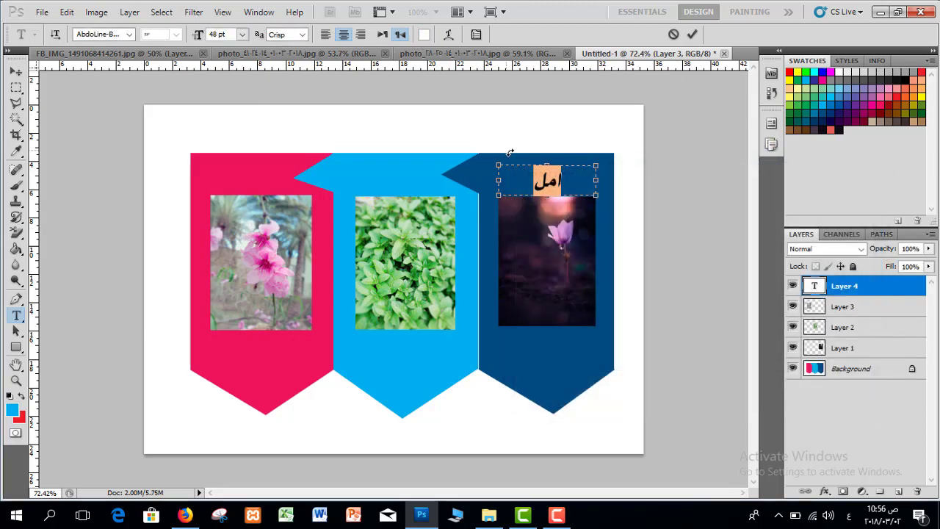
click(692, 35)
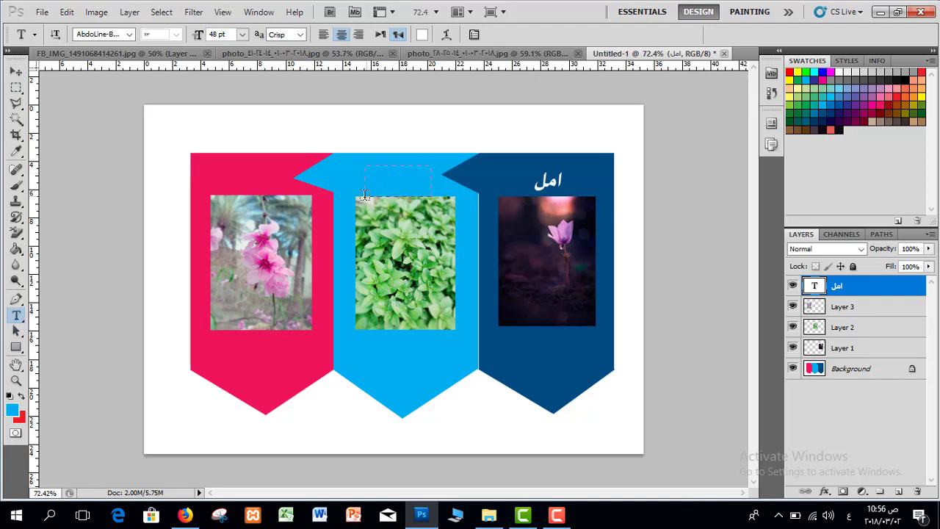
Add the title "حياة" in a text box above the leaves photo on the light blue banner
drag(365, 195, 362, 197)
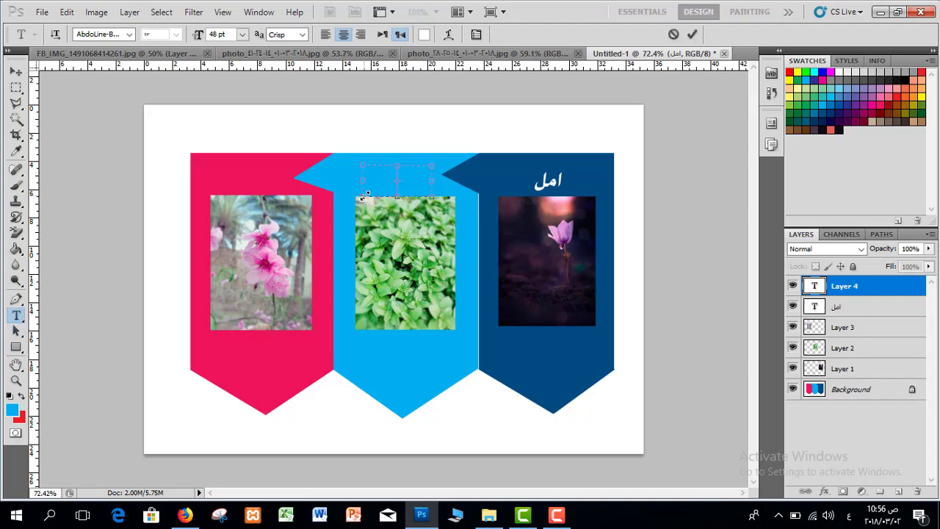
text(حياة)
click(691, 35)
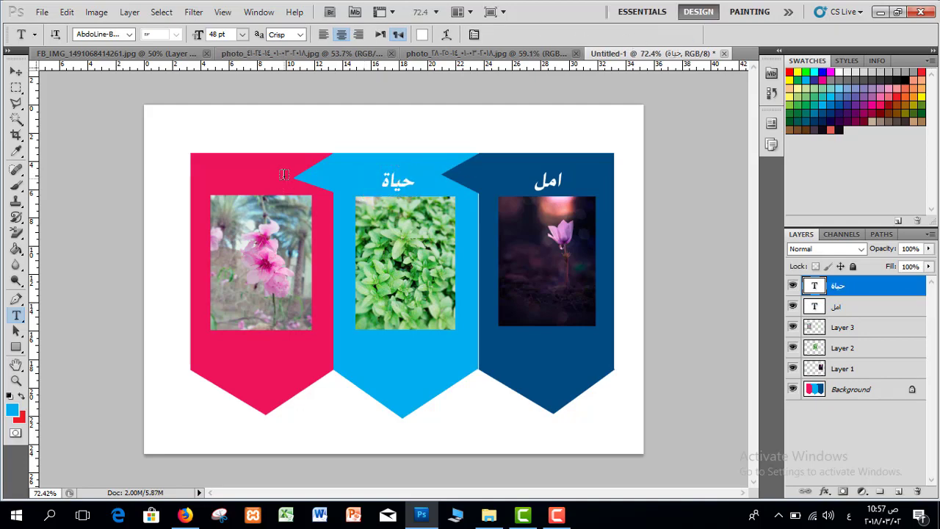
Add the title "حُب" in a text box above the blossom photo on the pink banner
drag(284, 164, 222, 193)
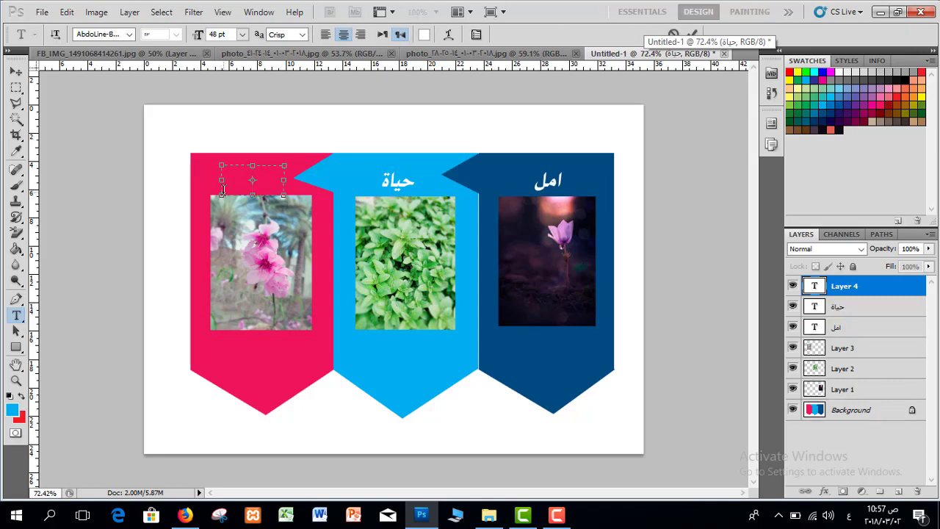
text(حُ)
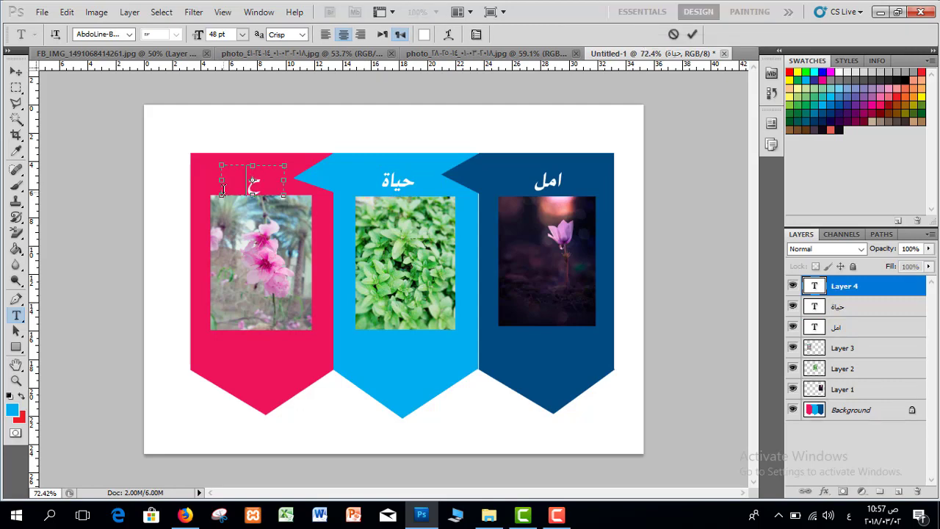
text(ب)
click(692, 34)
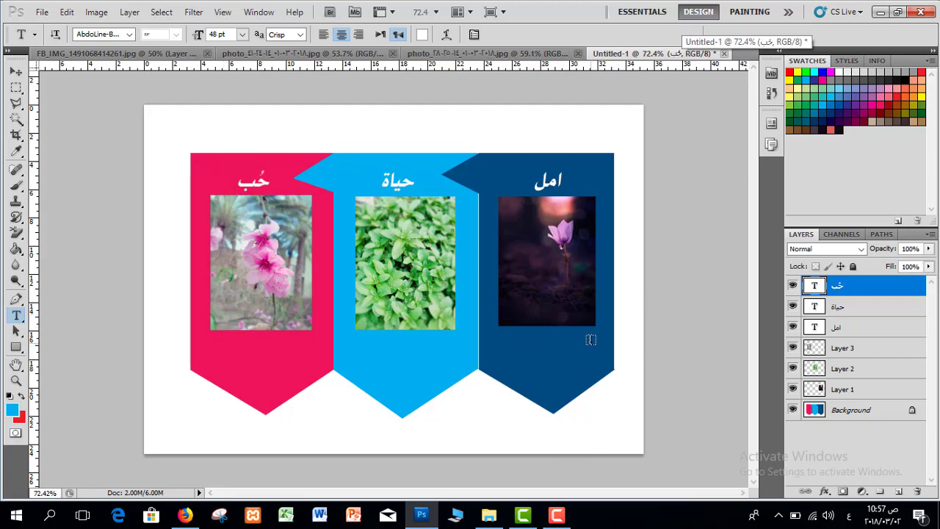
Create a text box below the purple flower photo on the dark blue banner and enter the caption "لا يأس مع الحياة"
drag(596, 339, 498, 382)
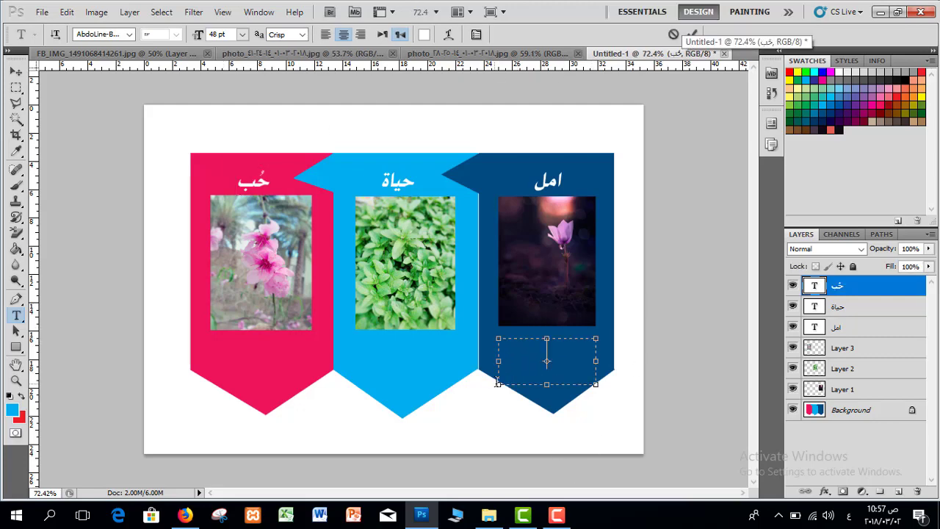
text(لا)
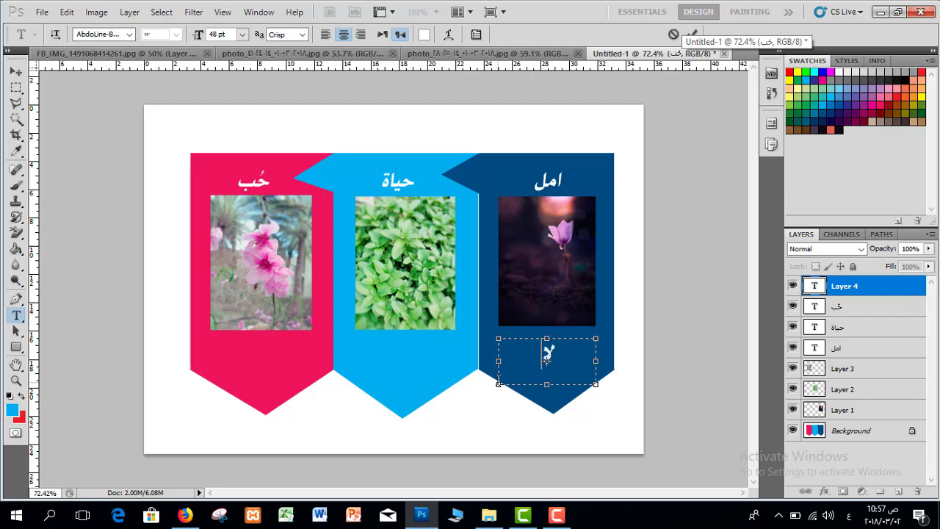
text( يأ)
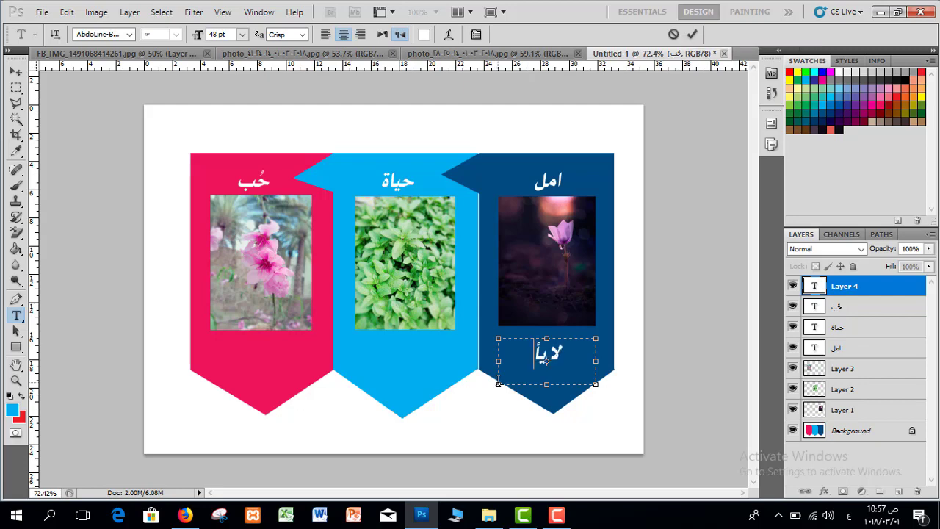
text(س مع ال)
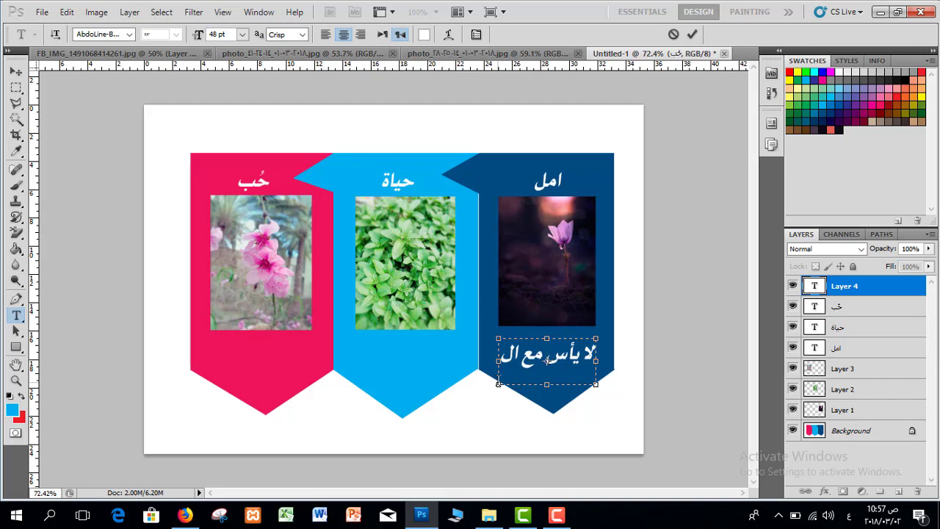
text(حي)
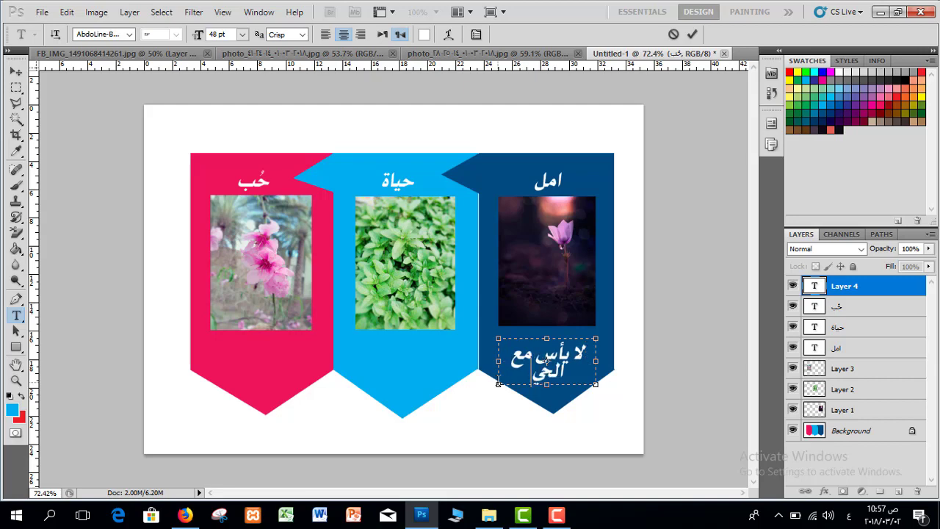
text(اة)
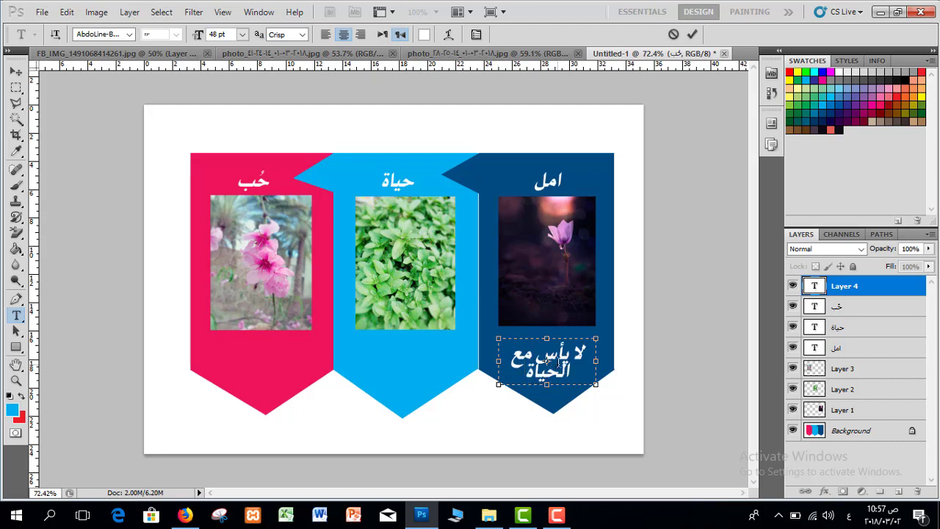
Set the font size of the whole caption on the dark blue banner to 36 pt
double_click(560, 361)
double_click(559, 361)
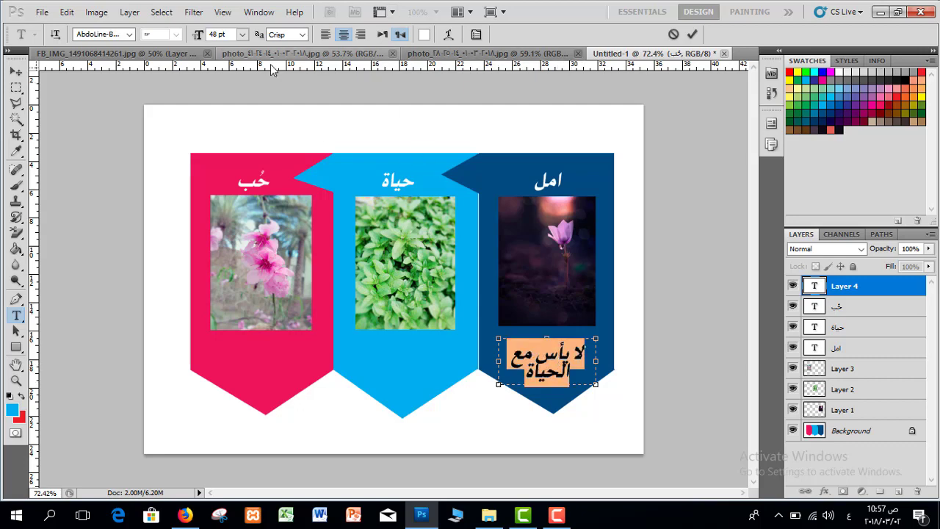
click(241, 34)
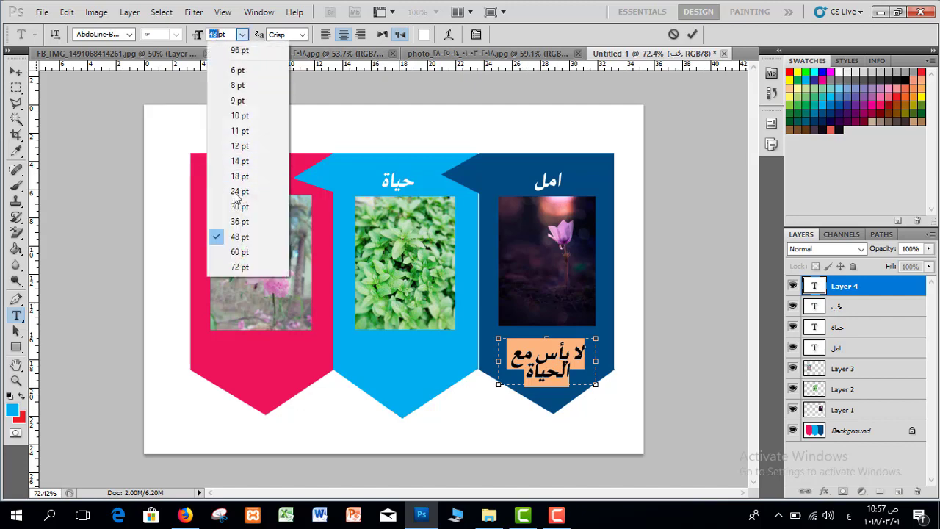
click(240, 195)
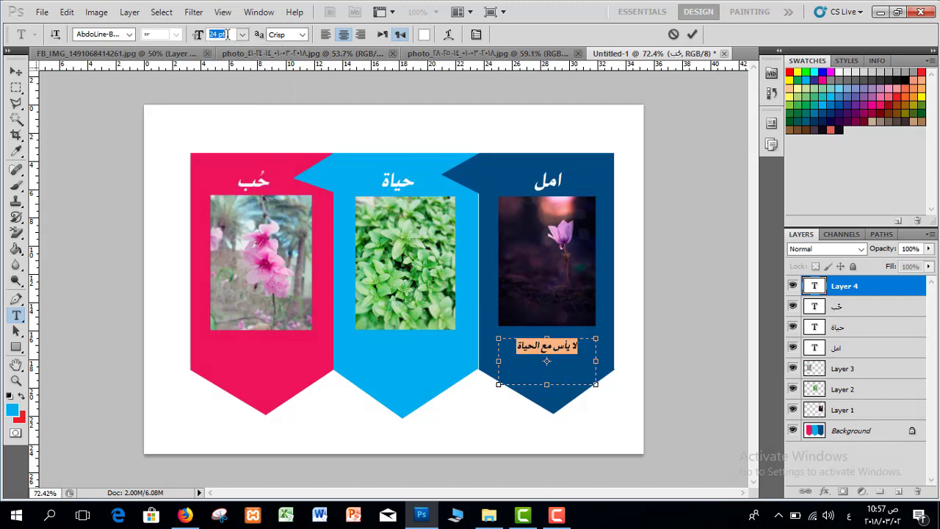
text(32)
key(Return)
text(36)
key(Return)
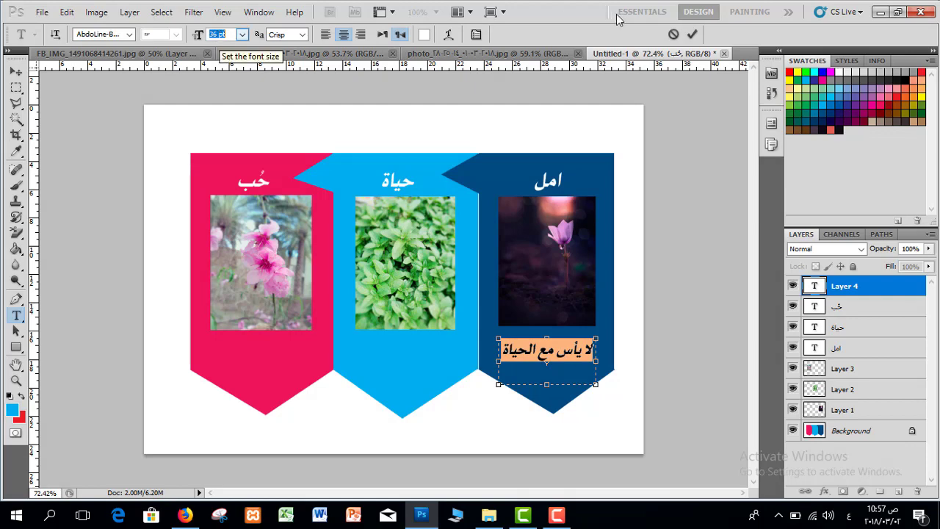
click(694, 37)
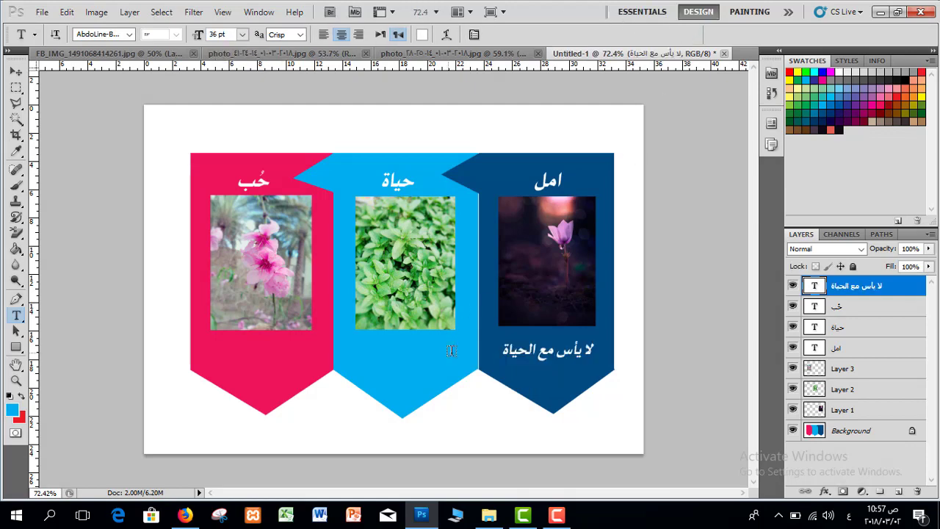
Create a text box below the leaves photo on the light blue banner and enter the caption "لا حياة بدون امل"
drag(351, 367, 354, 365)
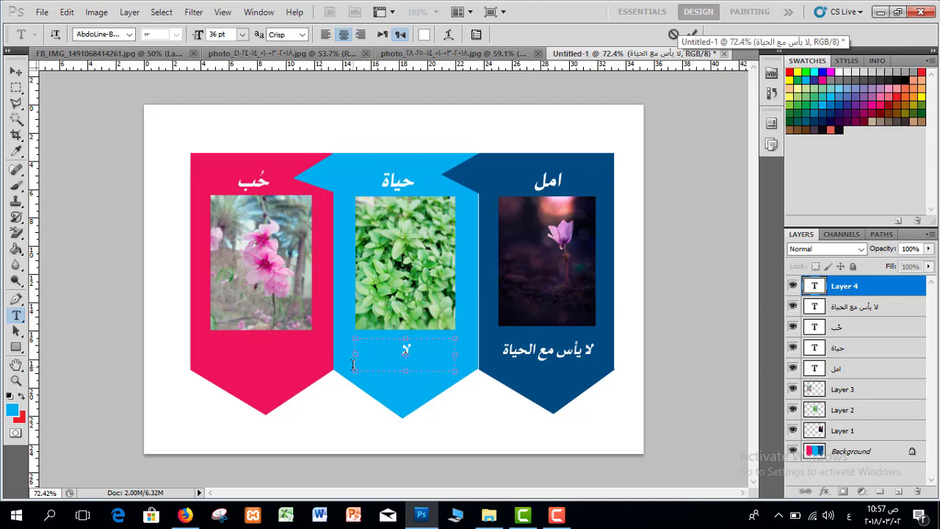
text(لا ح)
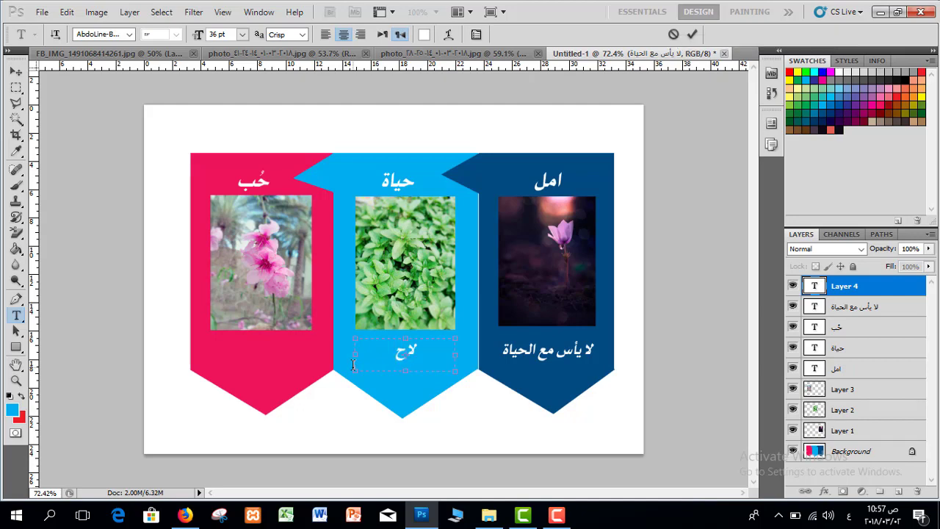
text(ياة بدون امب)
double_click(372, 348)
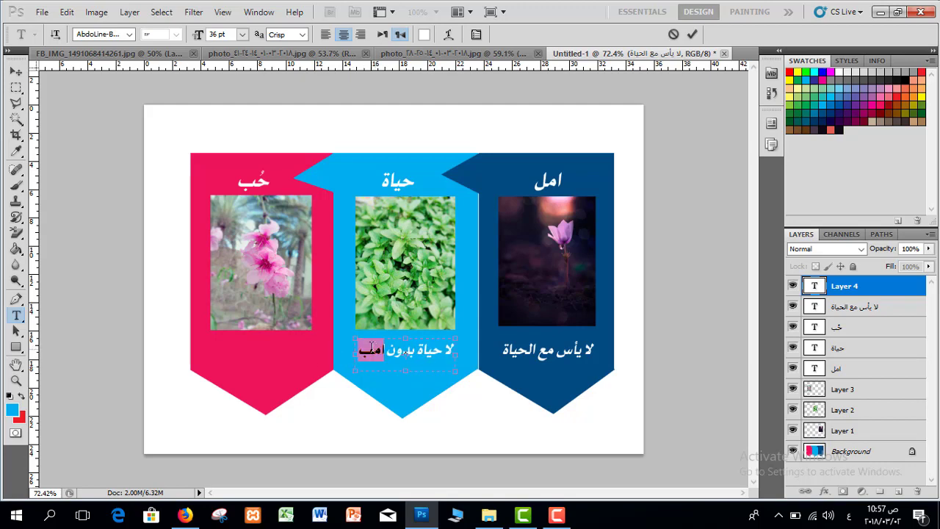
text(امل)
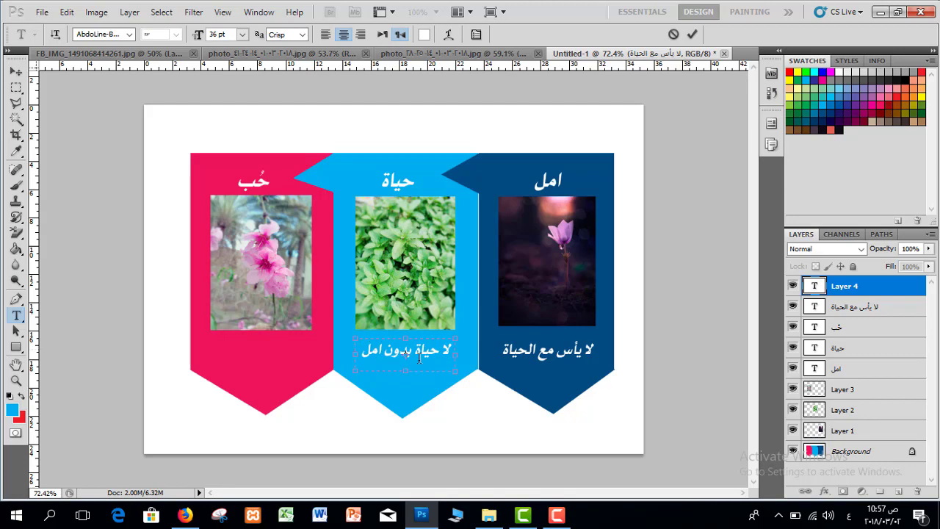
Recolor the whole caption on the light blue banner with the dark blue (004a80) sampled from the dark blue banner
key(ctrl+a)
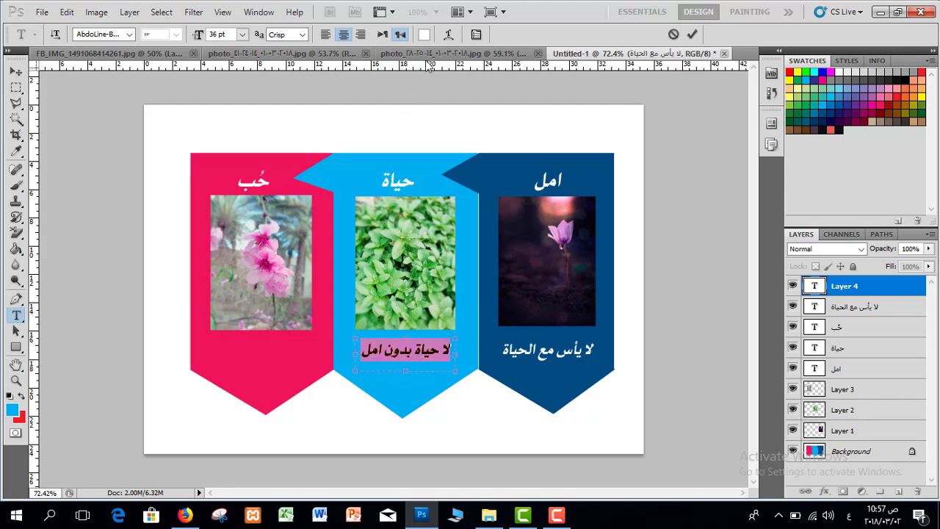
click(424, 35)
click(502, 165)
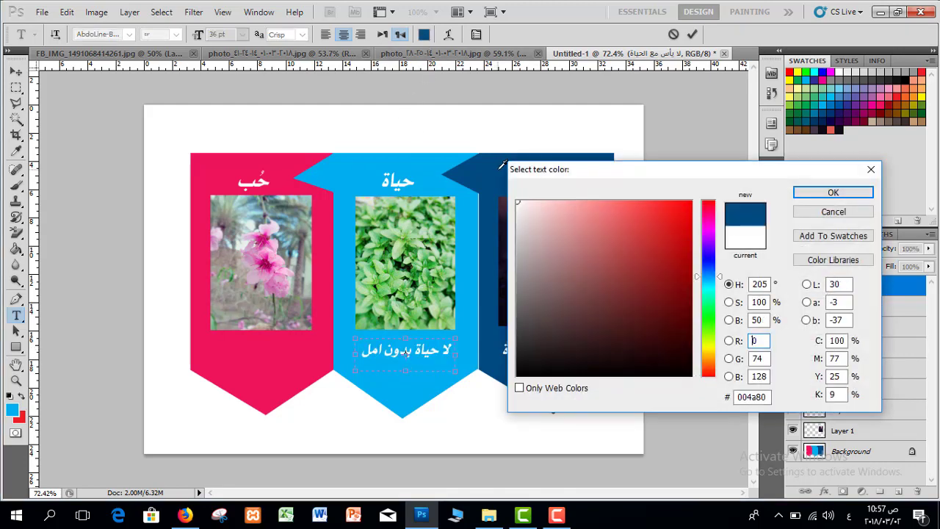
click(837, 193)
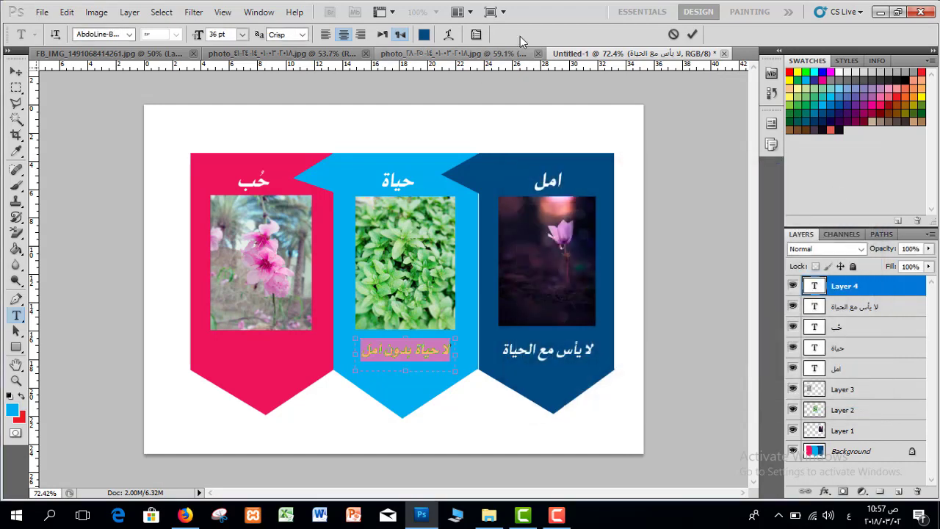
click(691, 34)
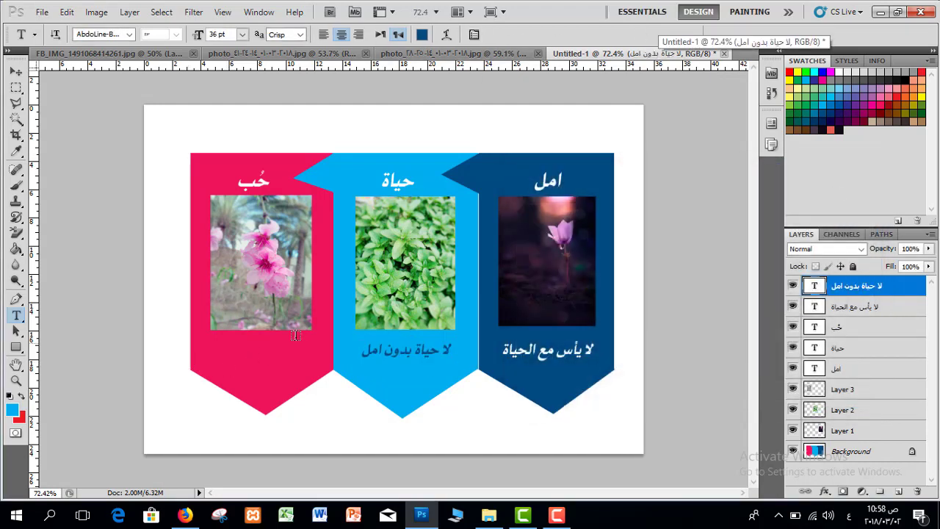
Create a text box below the blossom photo on the pink banner and enter the caption "لا حياة بدون حب"
drag(250, 365, 210, 368)
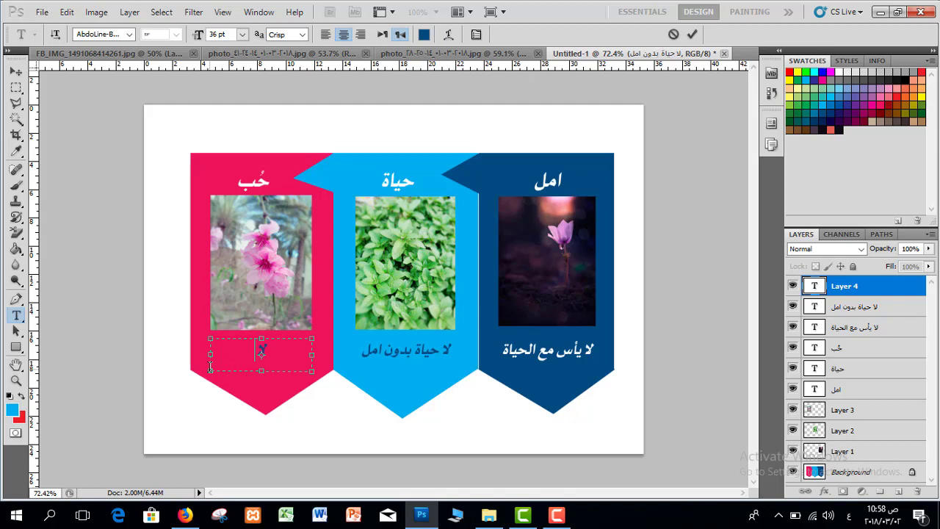
text(لا حياة بدون حب)
Set the text color of the whole caption on the pink banner to white (ffffff)
drag(309, 349, 213, 351)
click(424, 35)
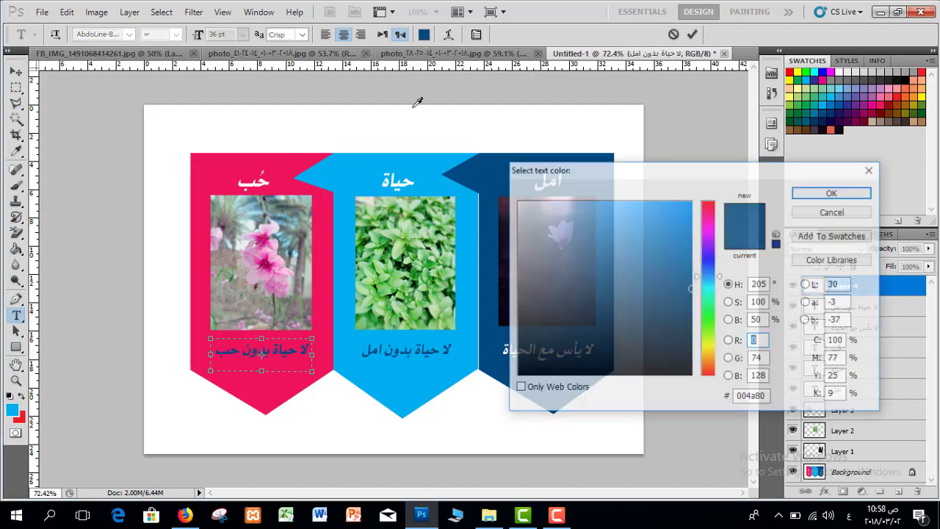
click(525, 218)
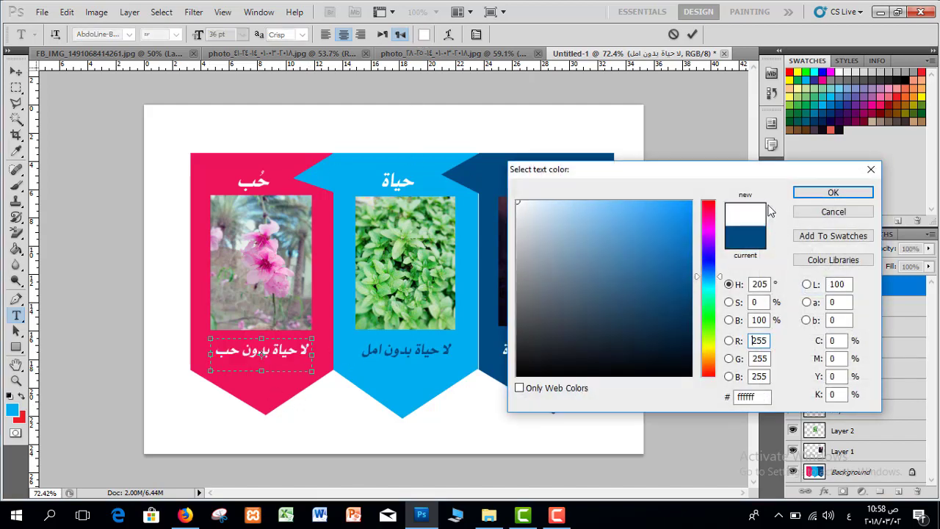
click(833, 192)
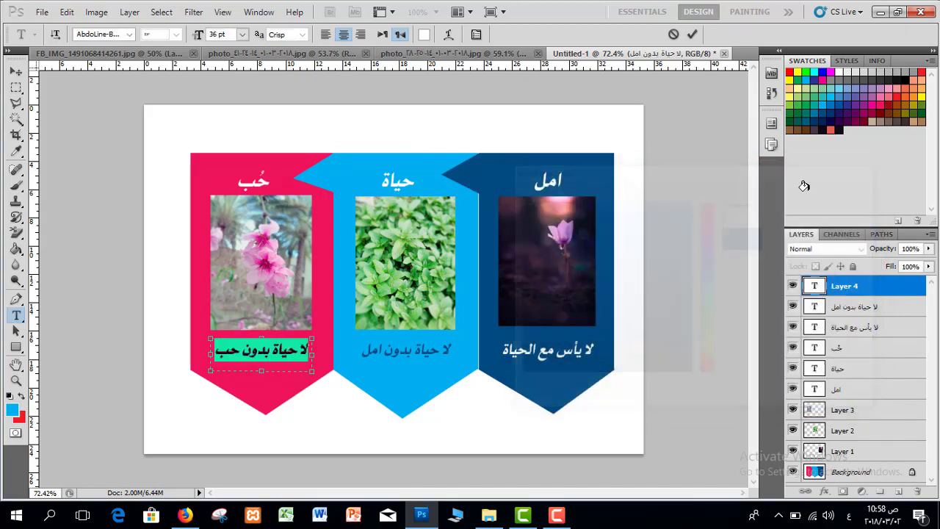
click(692, 34)
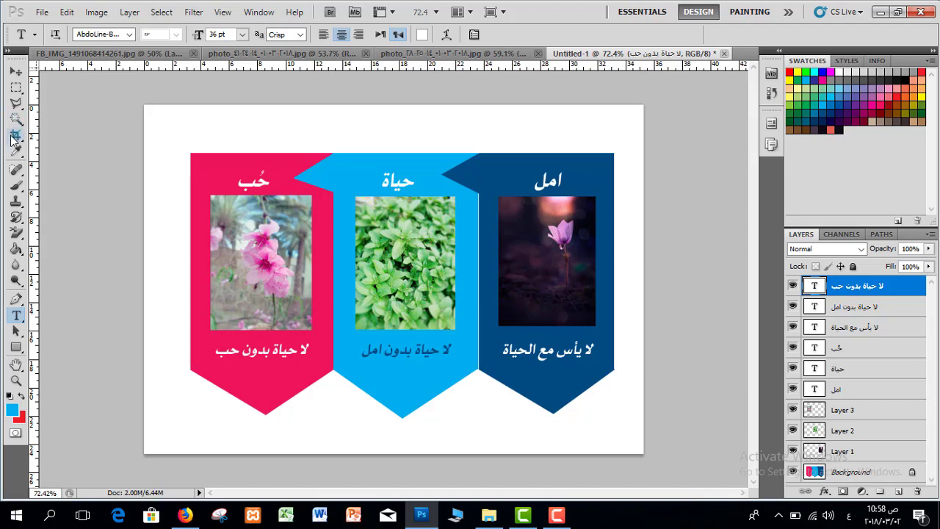
Crop the canvas to trim the white margins above, below and beside the pink banner, keeping all three banners
drag(15, 139, 41, 137)
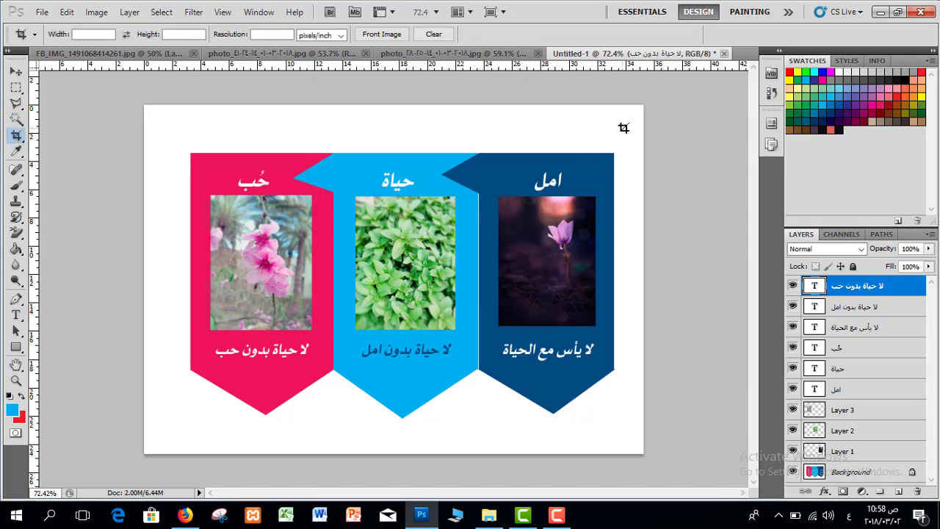
drag(643, 127, 161, 440)
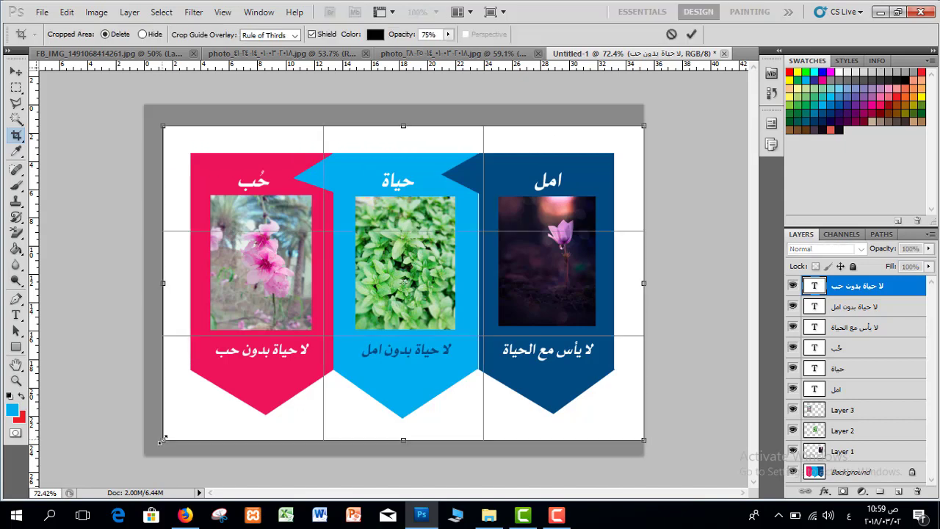
click(690, 36)
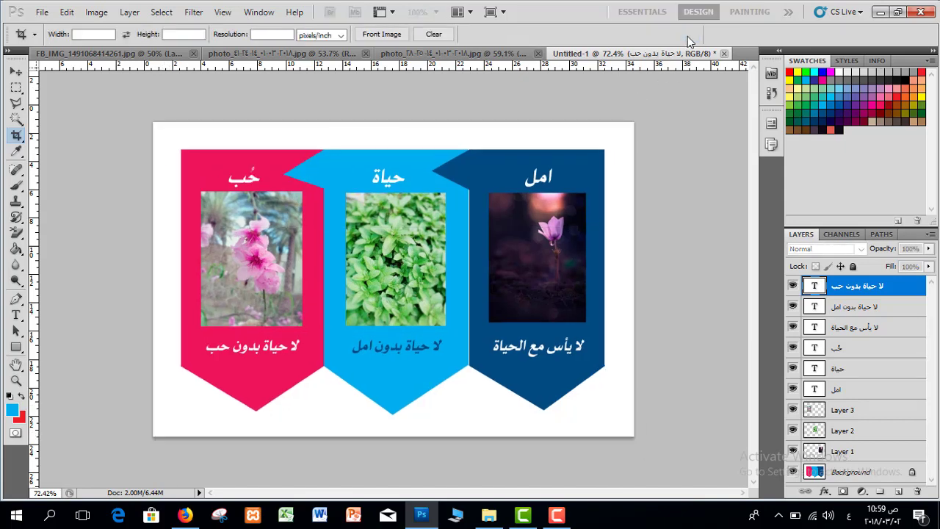